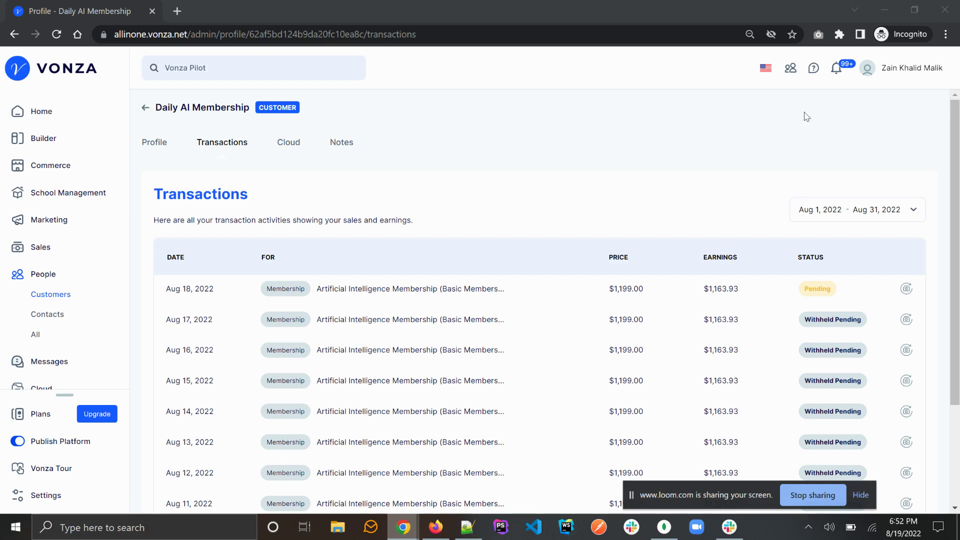
# Step: Open the profile of the student behind the latest Payment Received notification (Bachelors of Marketing, $53,162.00)
pyautogui.click(836, 74)
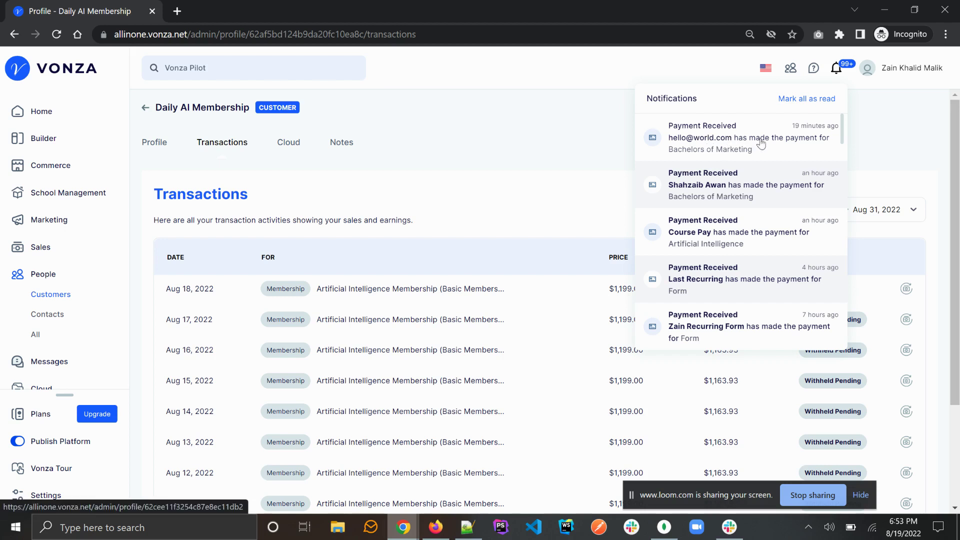
pyautogui.click(731, 138)
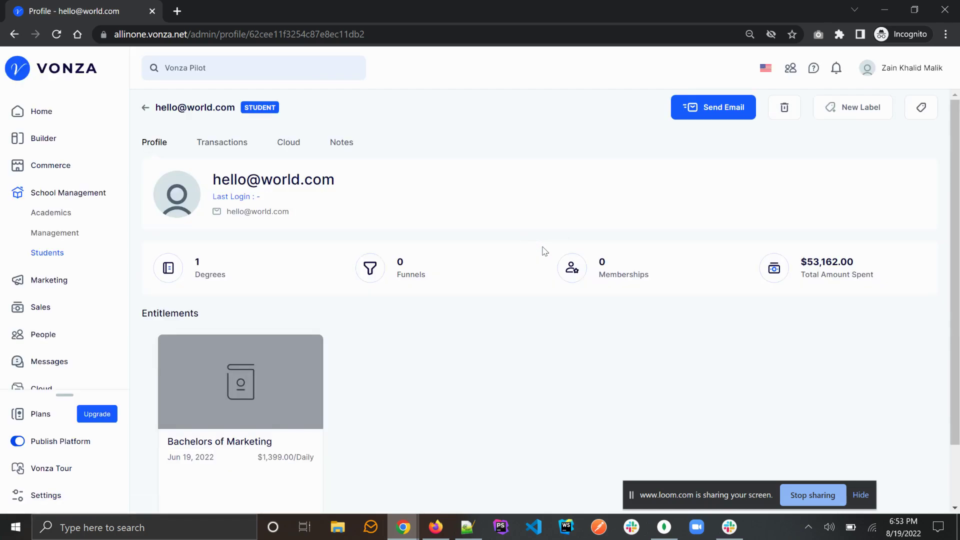
# Step: View the payout history from the payout notification
pyautogui.click(835, 70)
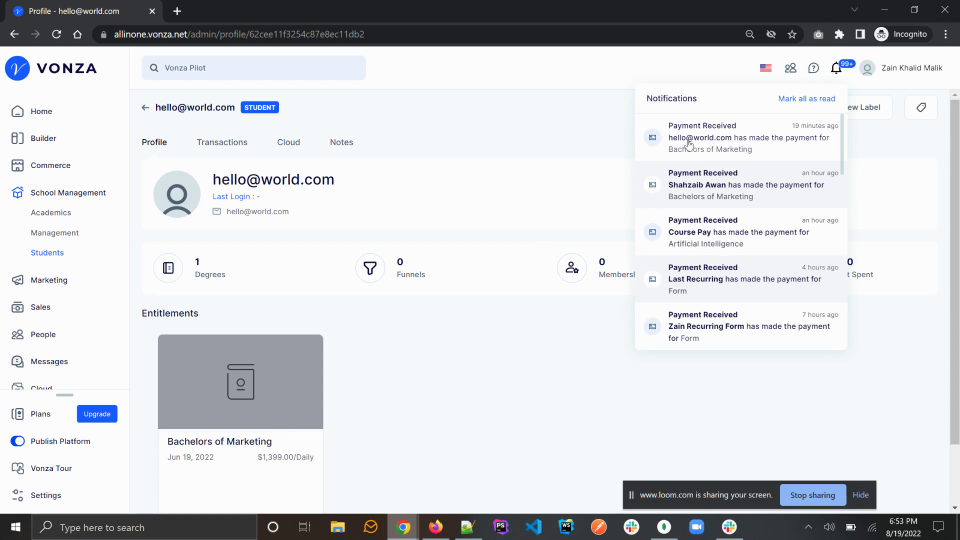
pyautogui.click(528, 143)
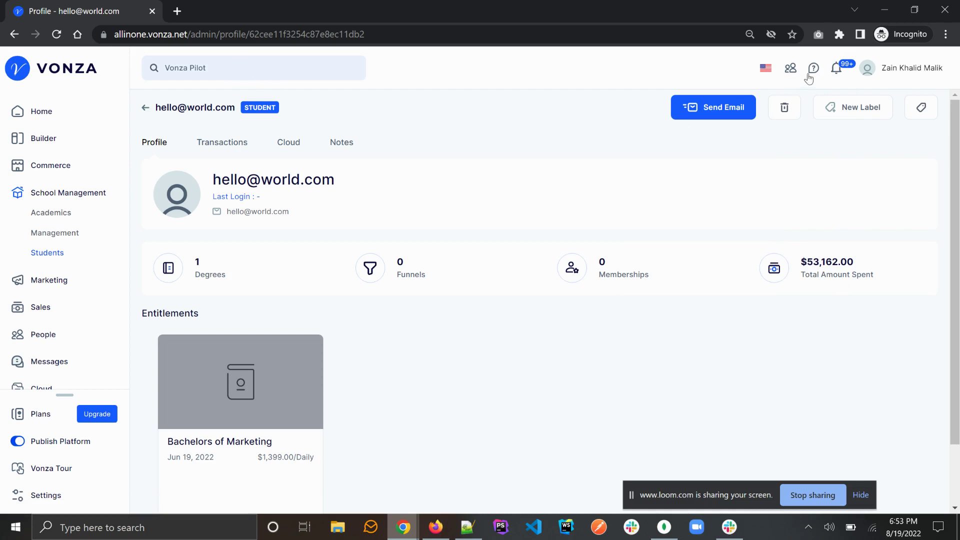
pyautogui.click(835, 70)
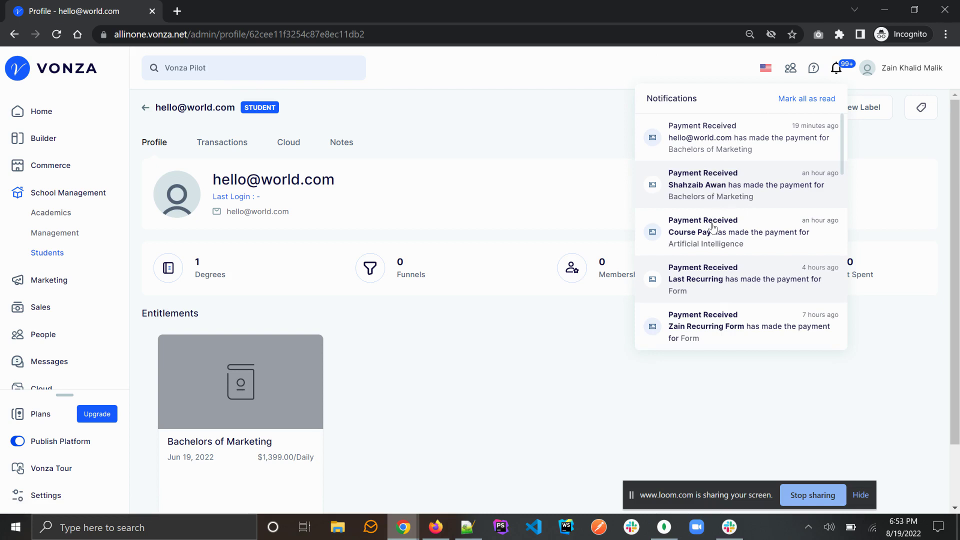
pyautogui.scroll(-3, 711, 234)
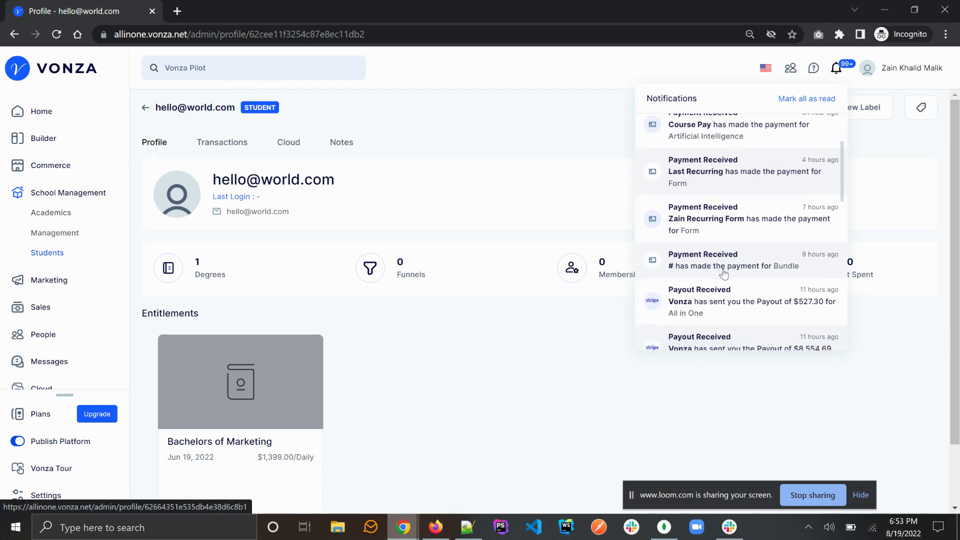
pyautogui.click(725, 306)
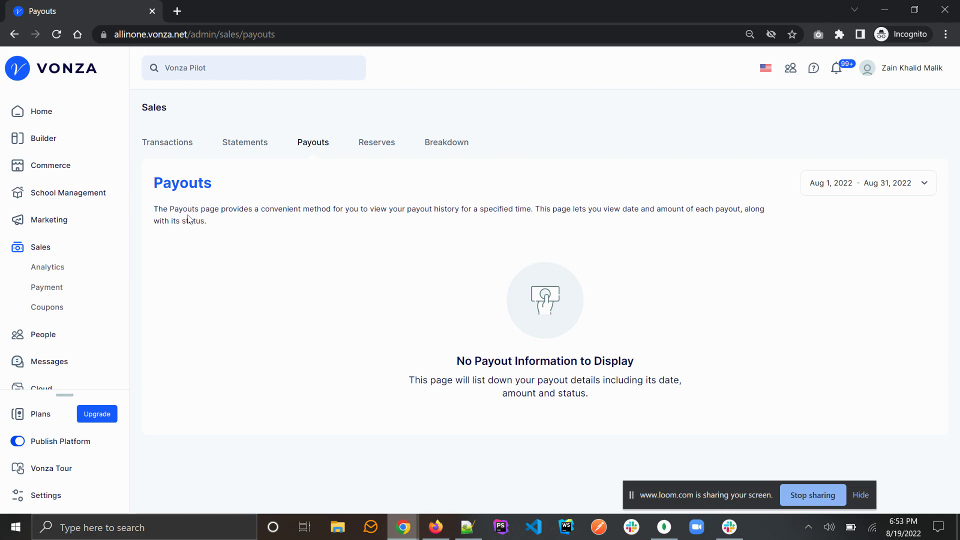
# Step: Go to the Advanced Builder's My sites page listing allinonestore, Jango Site and All in One
pyautogui.click(834, 75)
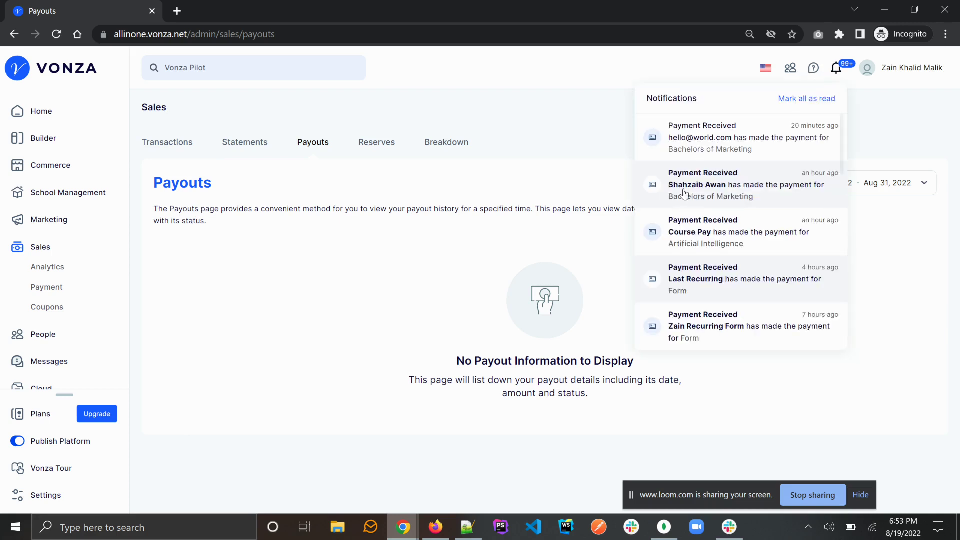
pyautogui.click(523, 230)
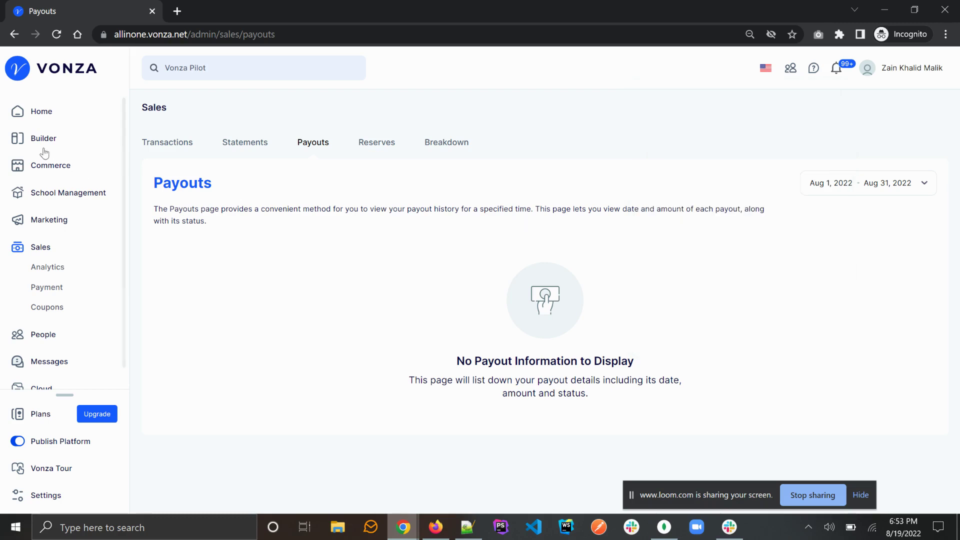
pyautogui.click(42, 140)
pyautogui.click(524, 286)
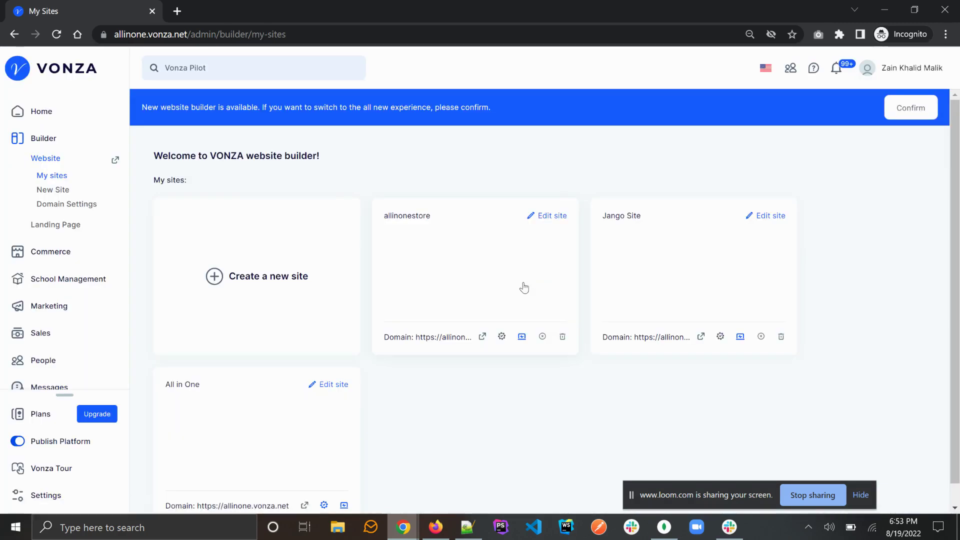
pyautogui.click(549, 219)
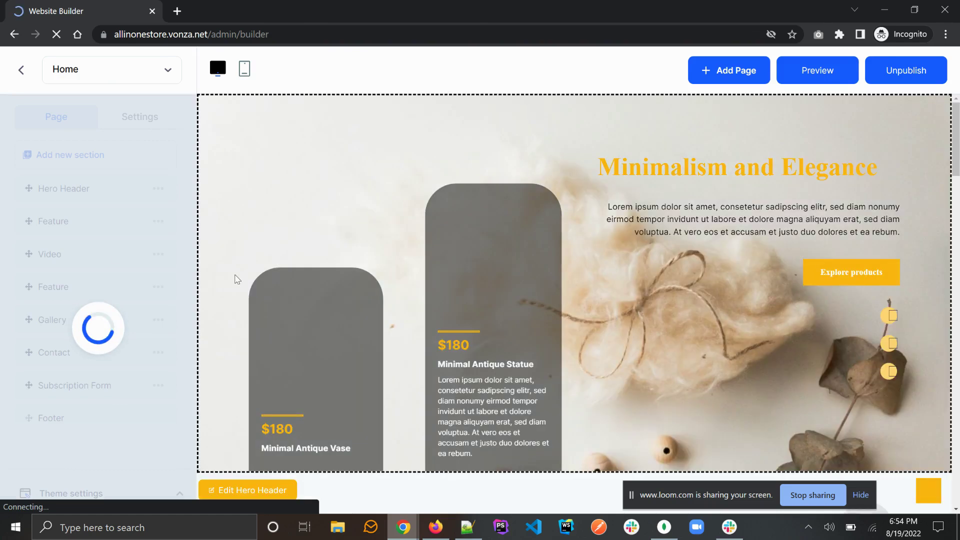
pyautogui.click(88, 385)
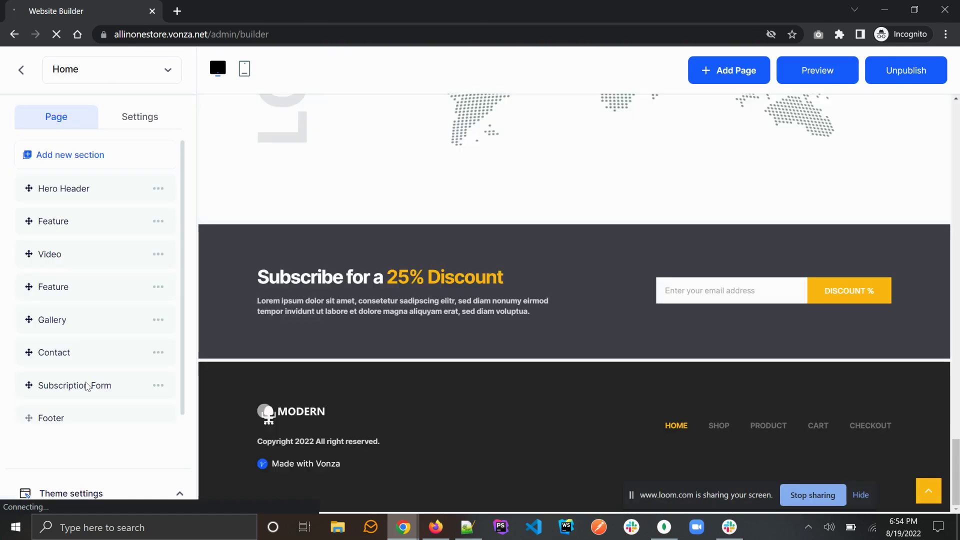
pyautogui.click(75, 389)
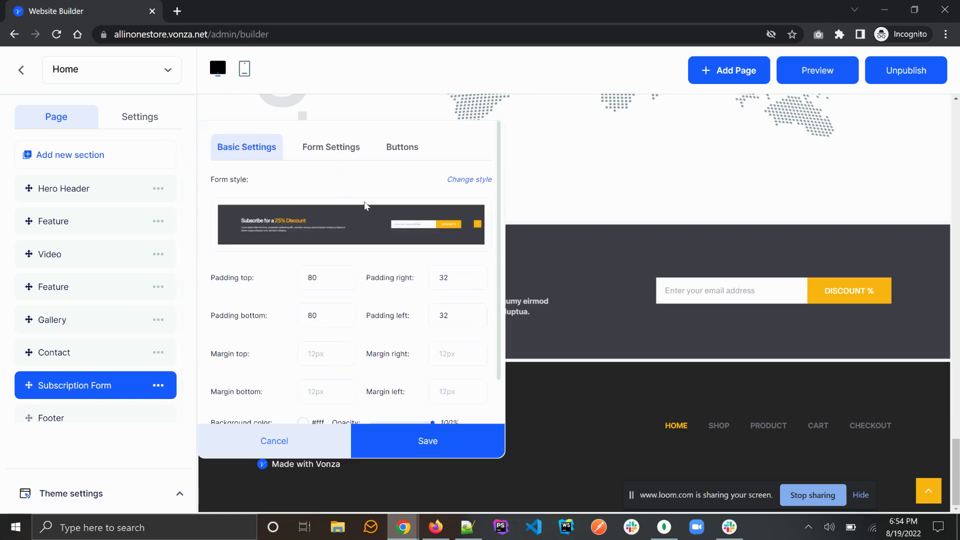
pyautogui.click(465, 180)
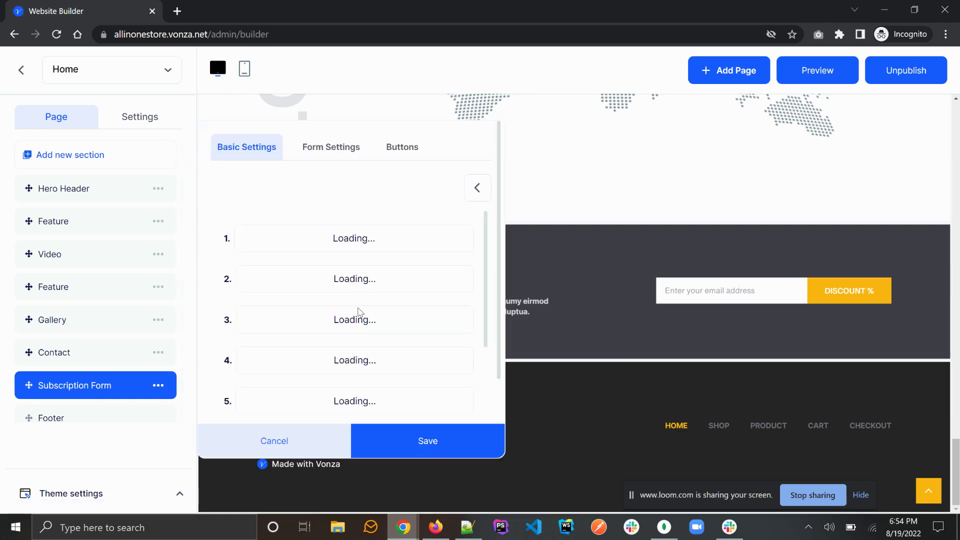
pyautogui.scroll(-10, 358, 311)
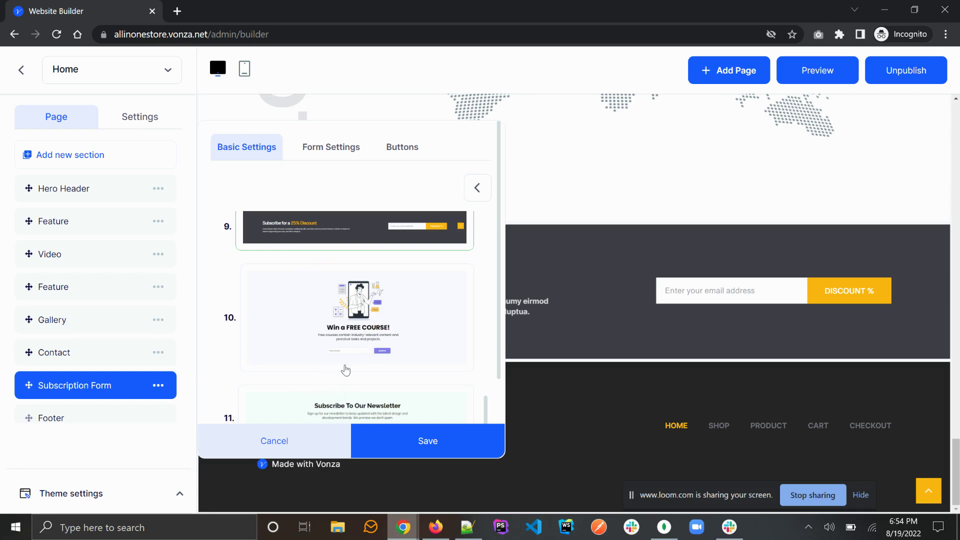
pyautogui.scroll(10, 344, 318)
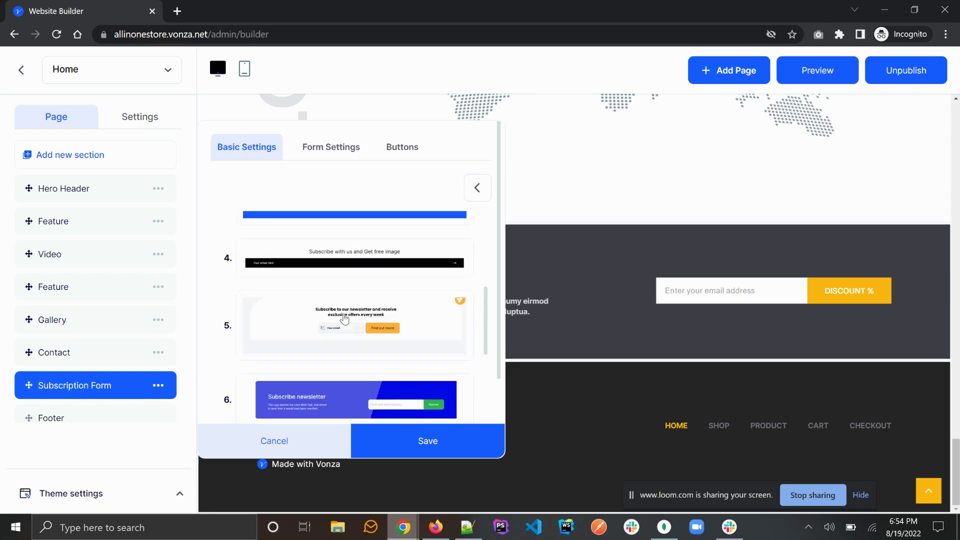
pyautogui.scroll(-5, 343, 318)
pyautogui.scroll(-3, 344, 319)
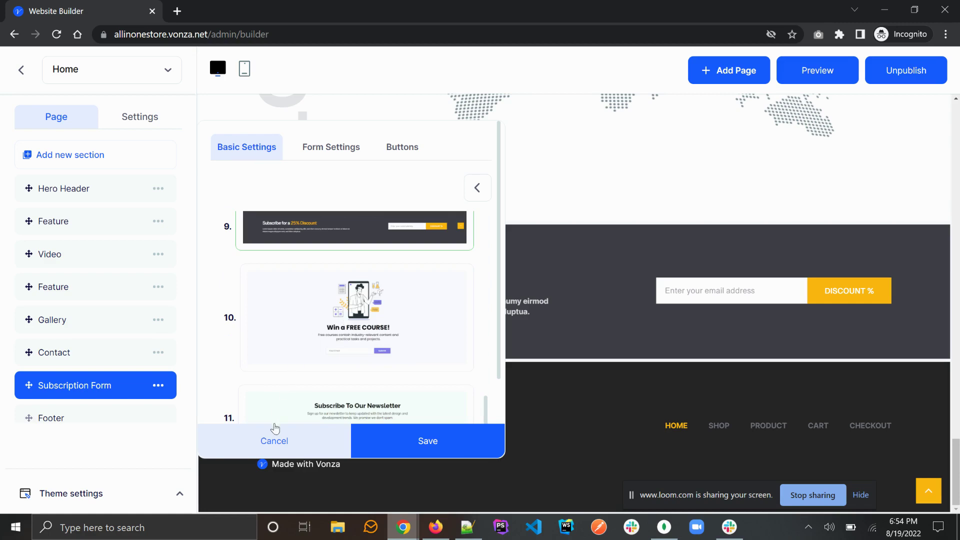
pyautogui.click(274, 446)
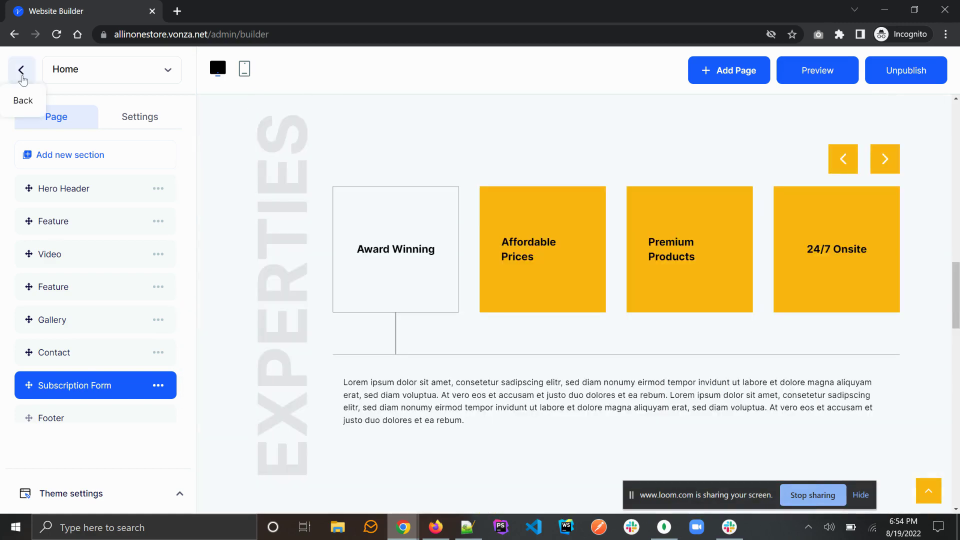
pyautogui.click(22, 79)
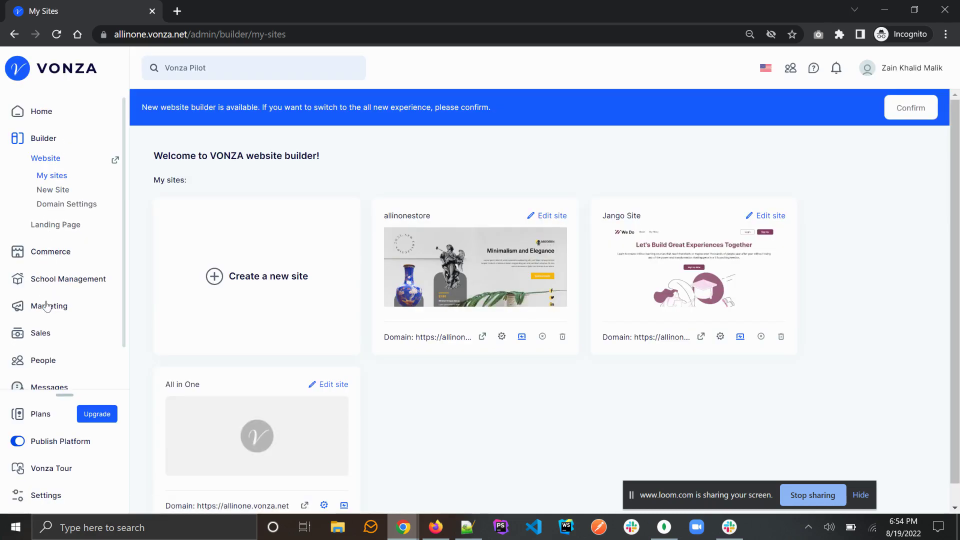
# Step: Under Marketing > Funnels, create a Digital Product Funnel titled 'Uyi Abraham Funnel'
pyautogui.click(47, 305)
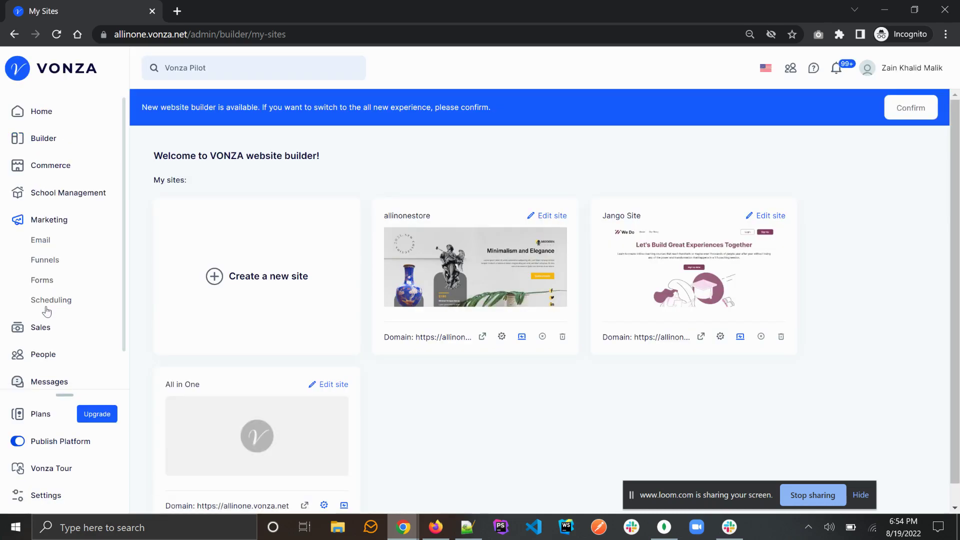
pyautogui.click(44, 266)
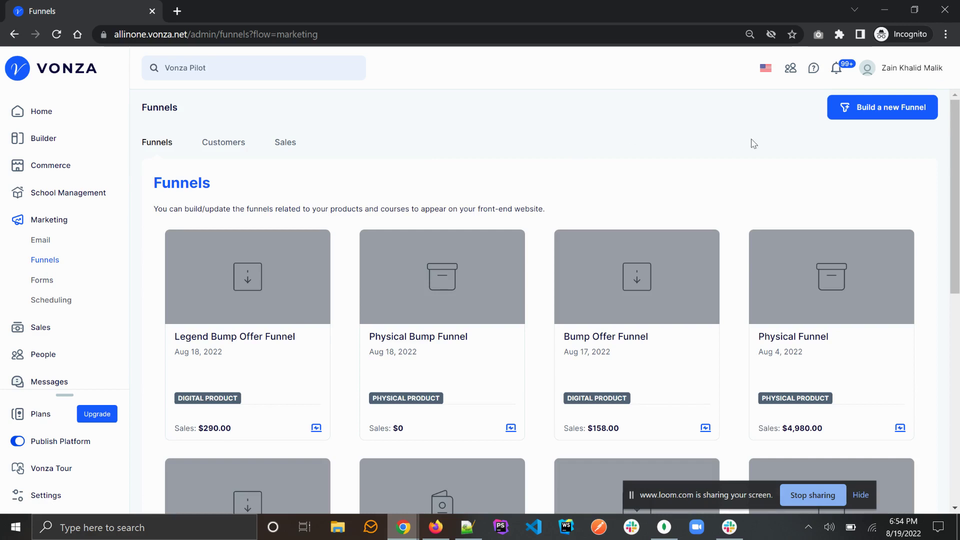
pyautogui.click(878, 111)
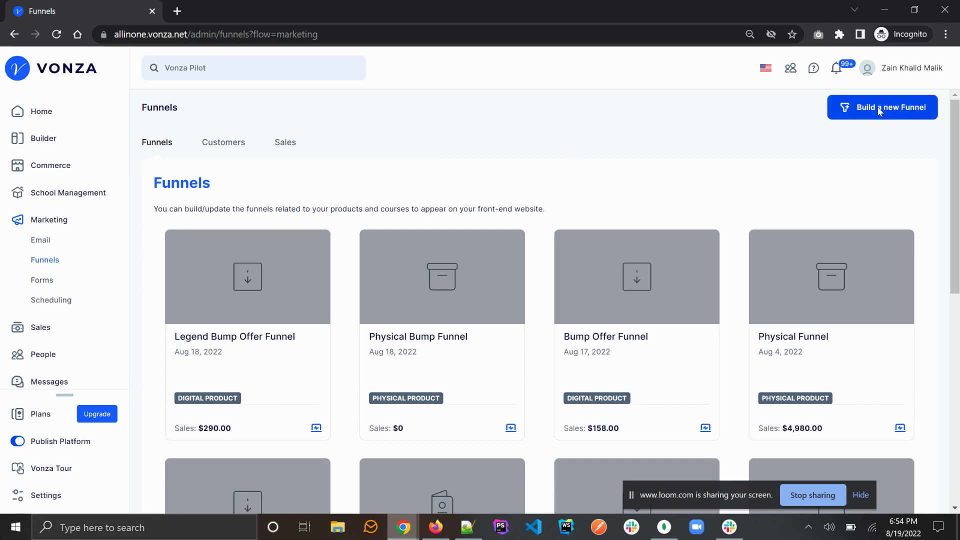
pyautogui.click(457, 209)
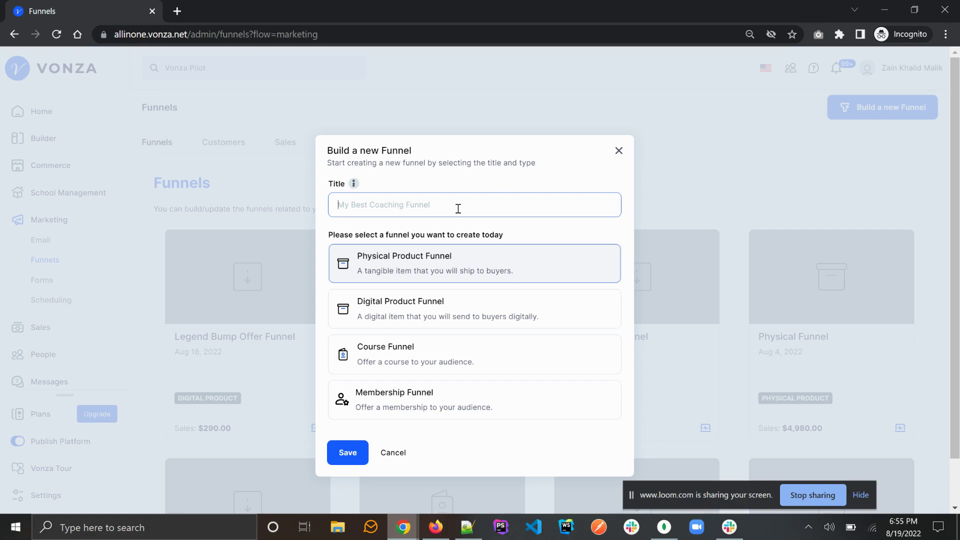
pyautogui.write('Uyi Abraham Funnel')
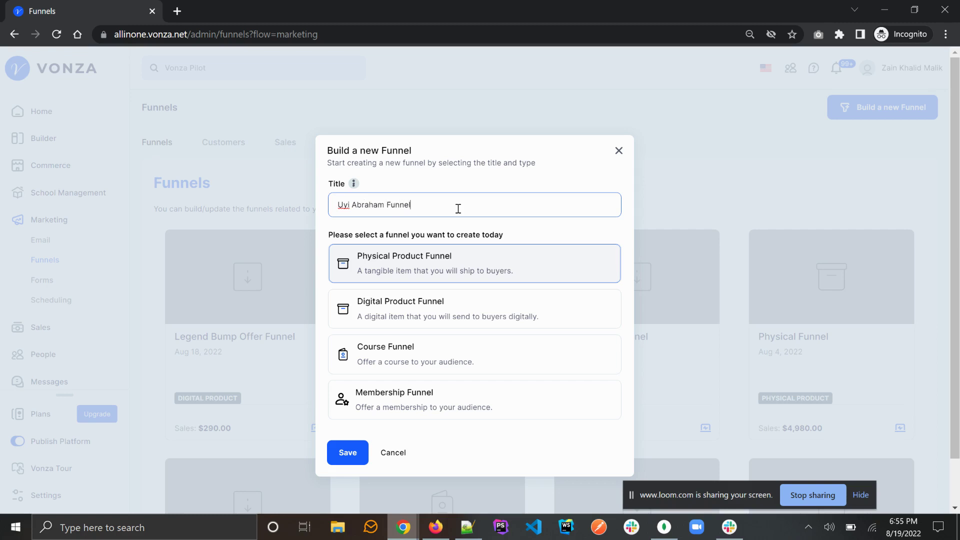
pyautogui.click(416, 306)
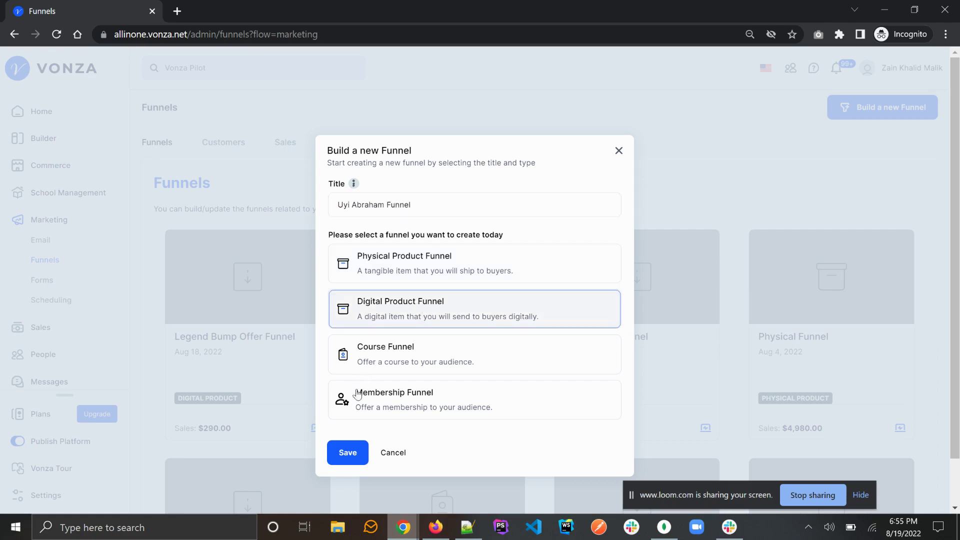
pyautogui.click(348, 455)
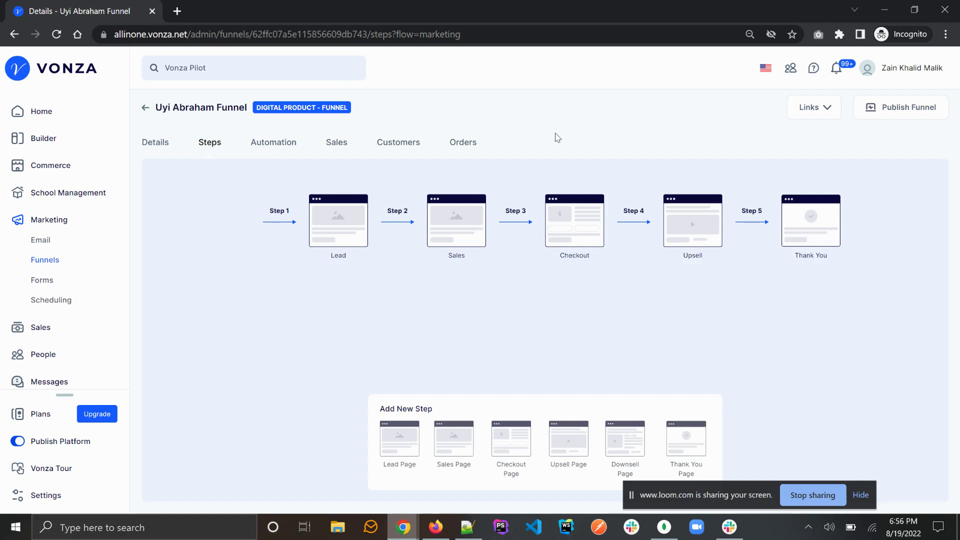
# Step: Enable bump offers on the Checkout step and open the Add bump offer form
pyautogui.click(577, 236)
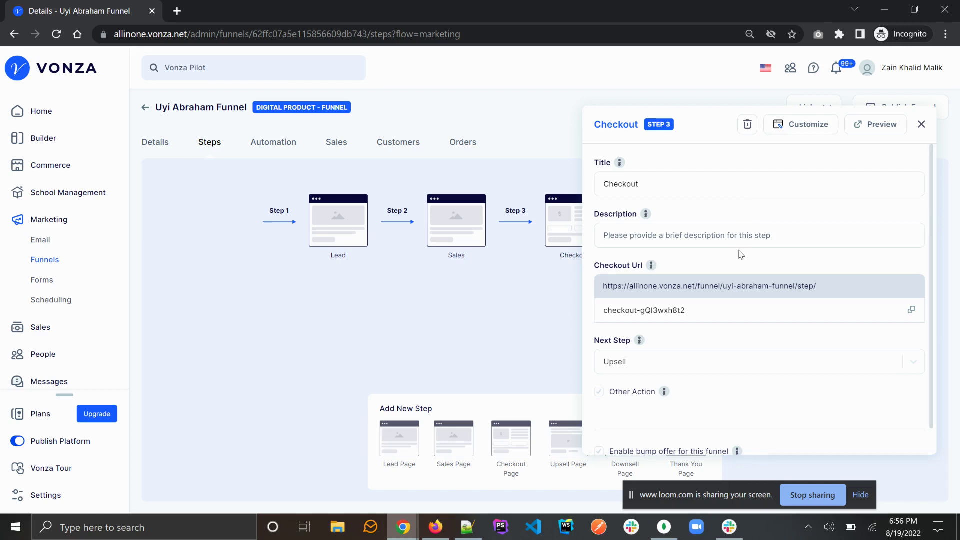
pyautogui.scroll(-1, 741, 255)
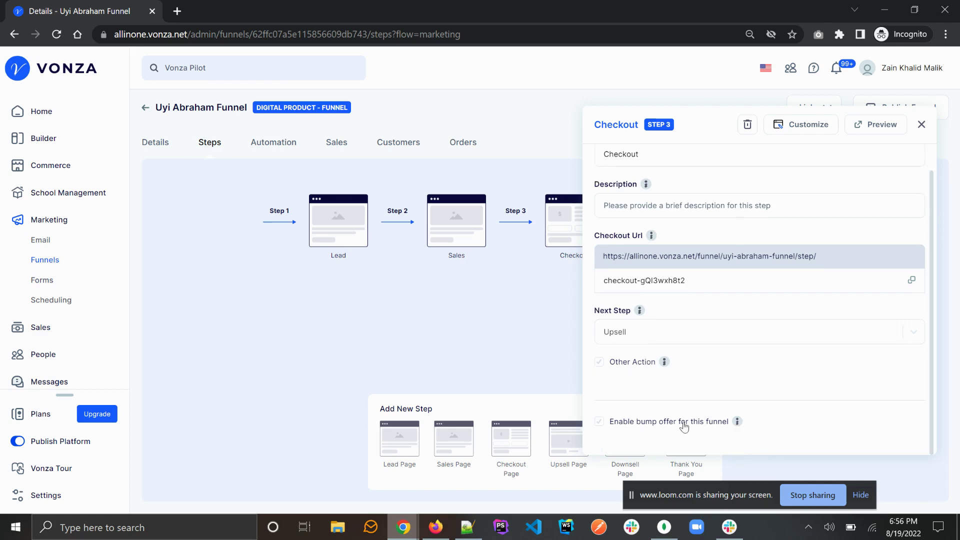
pyautogui.moveTo(736, 423)
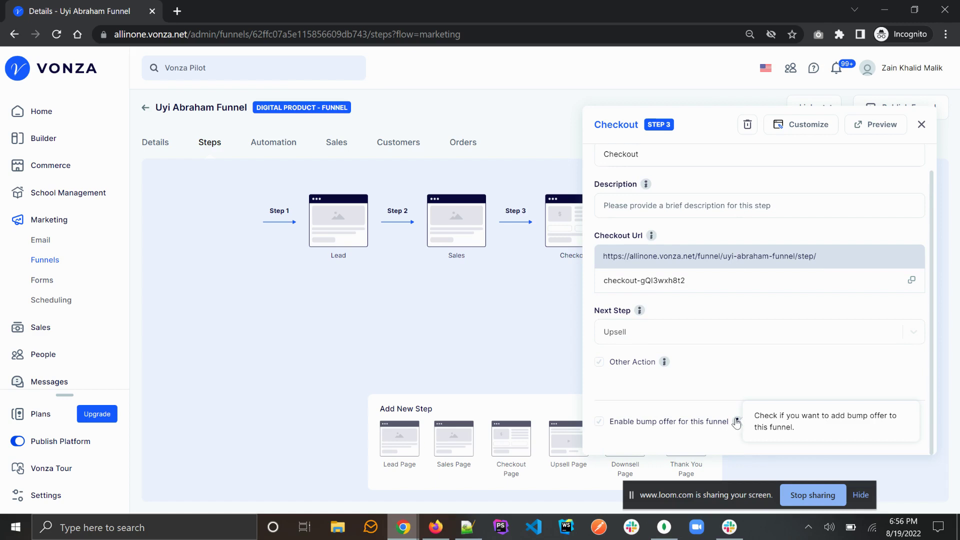
pyautogui.click(600, 422)
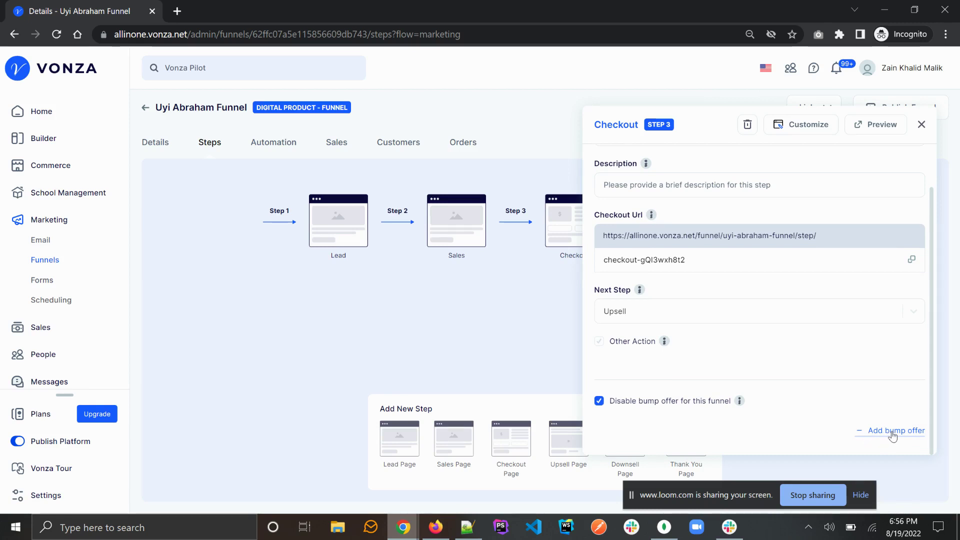
pyautogui.click(893, 433)
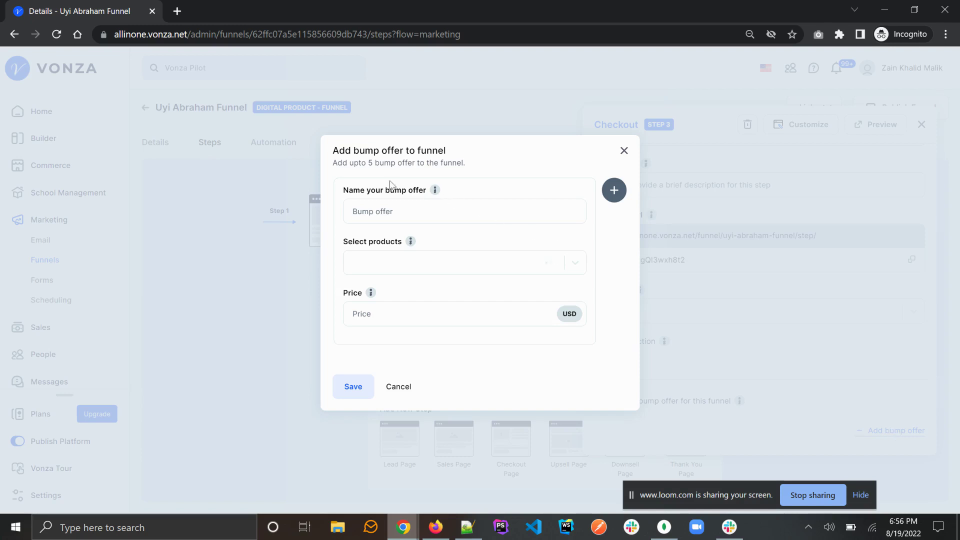
# Step: Fill the first bump offer: 'Course bump offer', Microsoft Power BI Desktop product, price 200
pyautogui.tripleClick(338, 163)
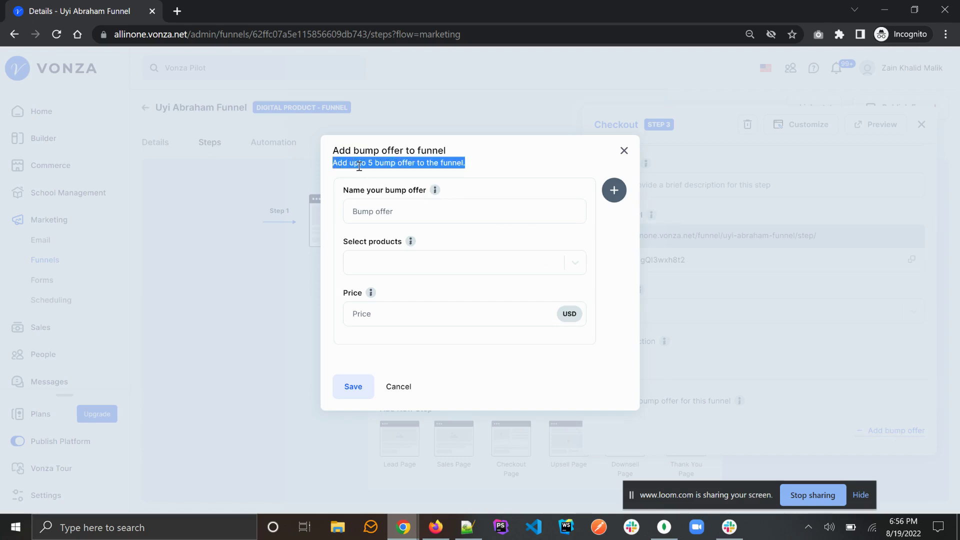
pyautogui.click(457, 189)
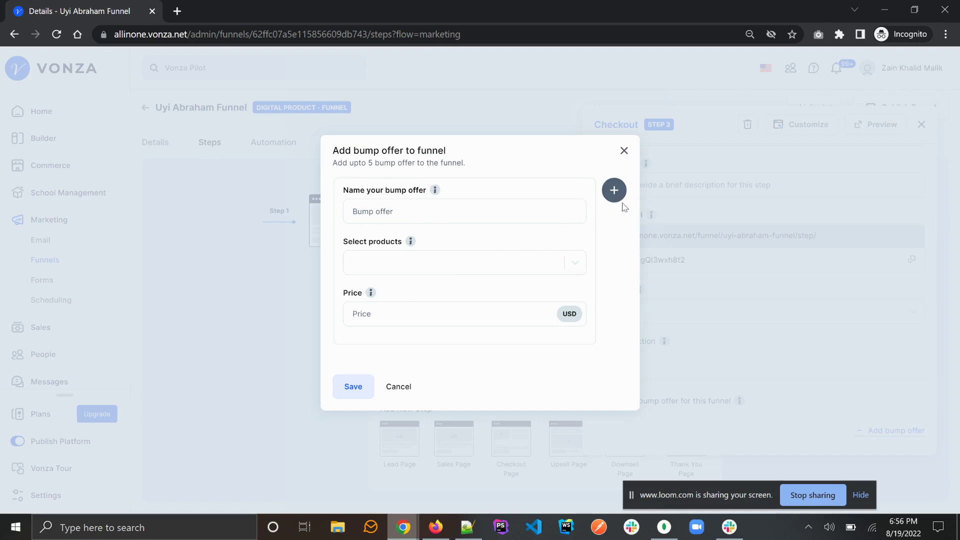
pyautogui.click(451, 214)
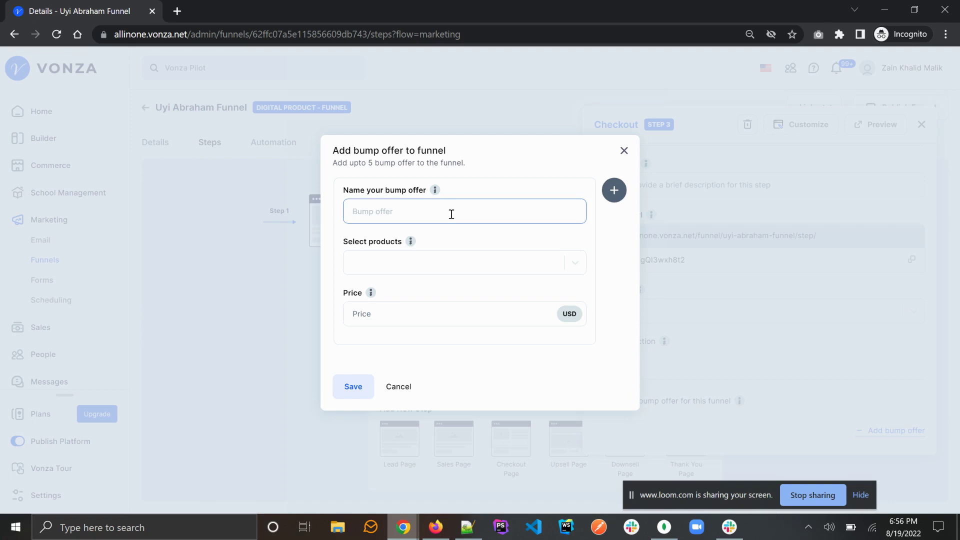
pyautogui.write('Cou')
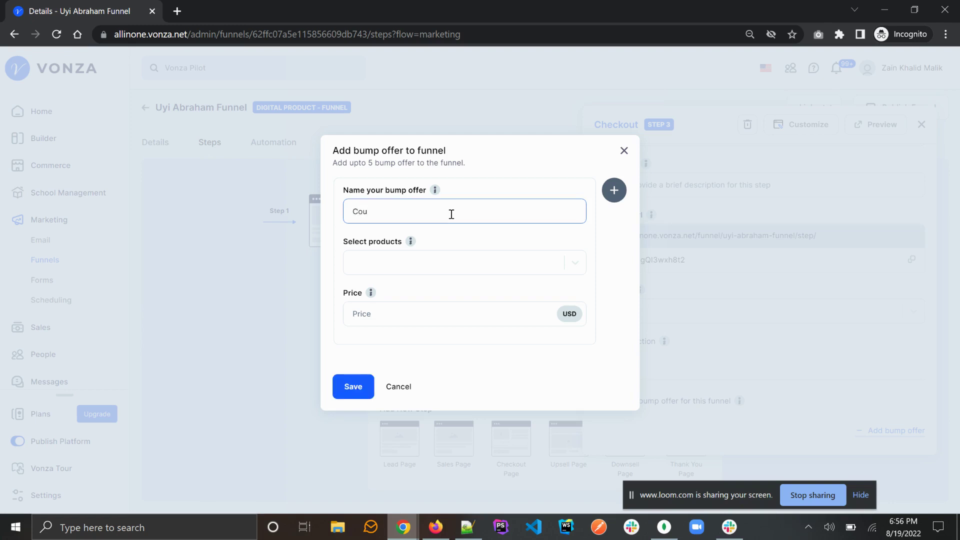
pyautogui.write('rse bump offer')
pyautogui.click(450, 264)
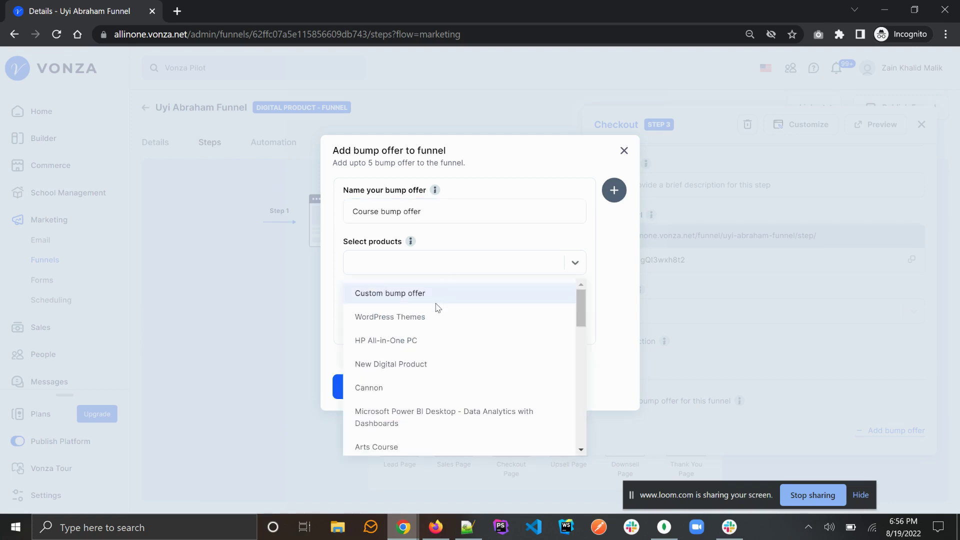
pyautogui.click(418, 412)
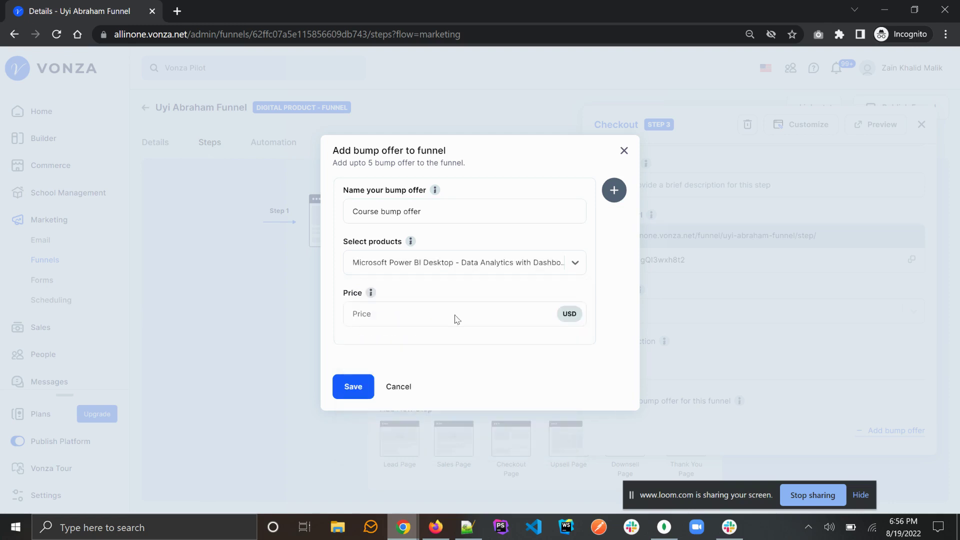
pyautogui.click(420, 313)
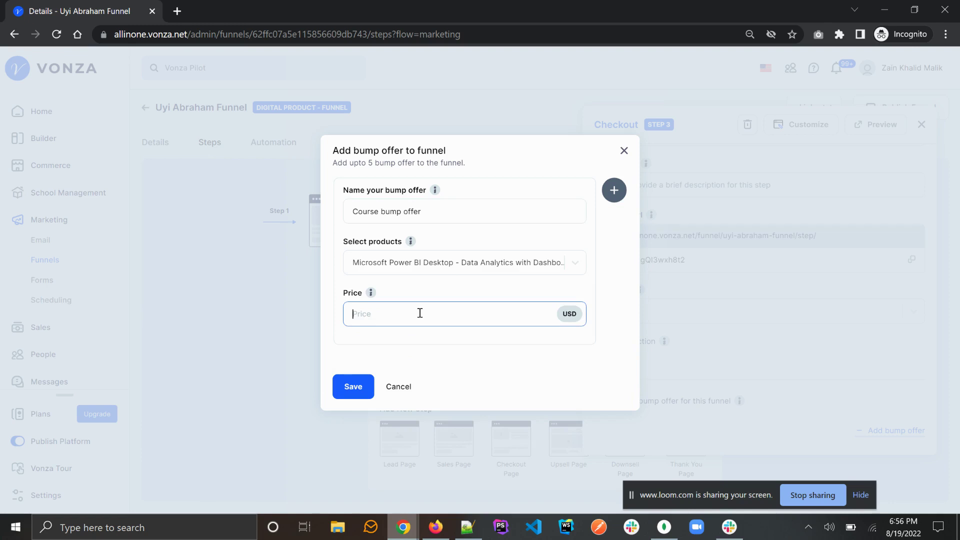
pyautogui.write('200')
pyautogui.click(611, 245)
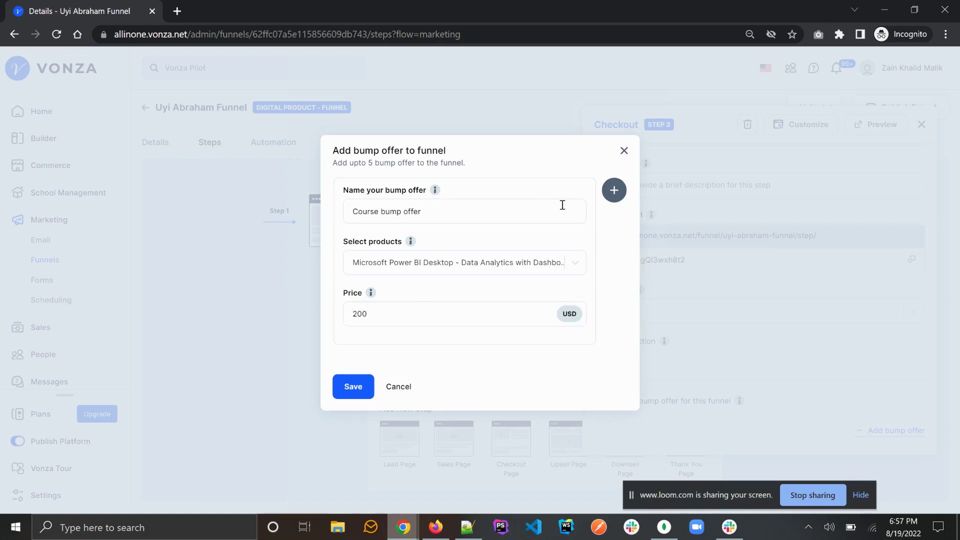
# Step: Add a second bump offer named 'Event invoice' using the Custom bump offer product
pyautogui.click(614, 191)
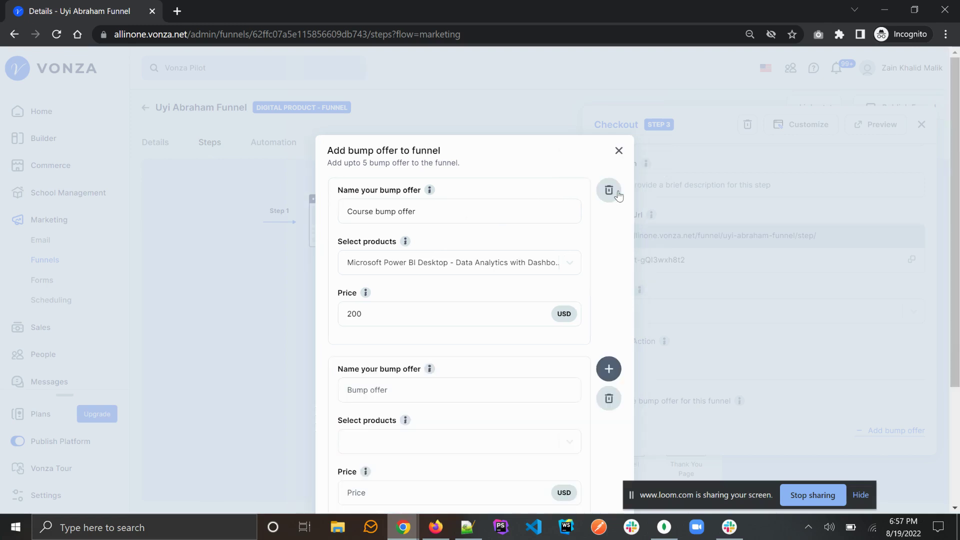
pyautogui.scroll(-3, 618, 195)
pyautogui.click(458, 275)
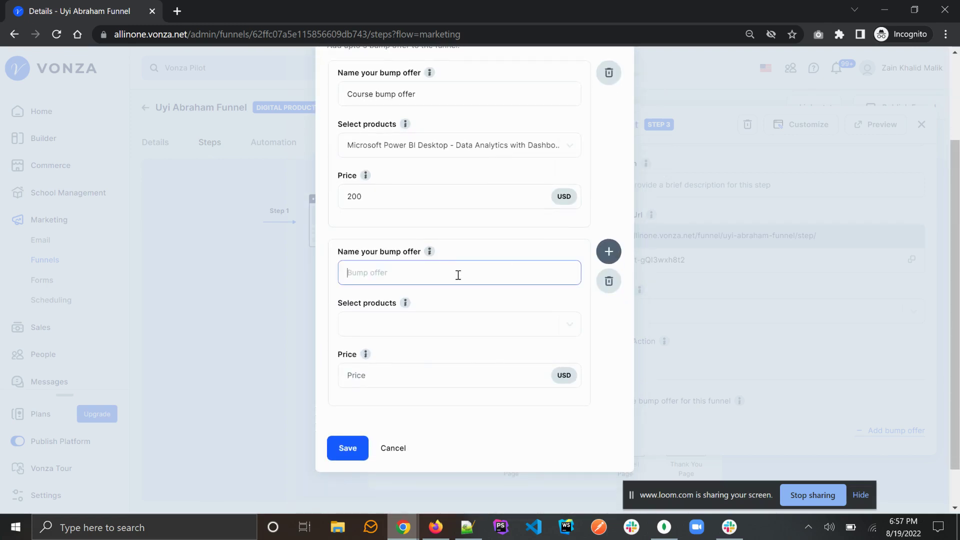
pyautogui.write('Custom bump offer')
pyautogui.hotkey('ctrl', 'a')
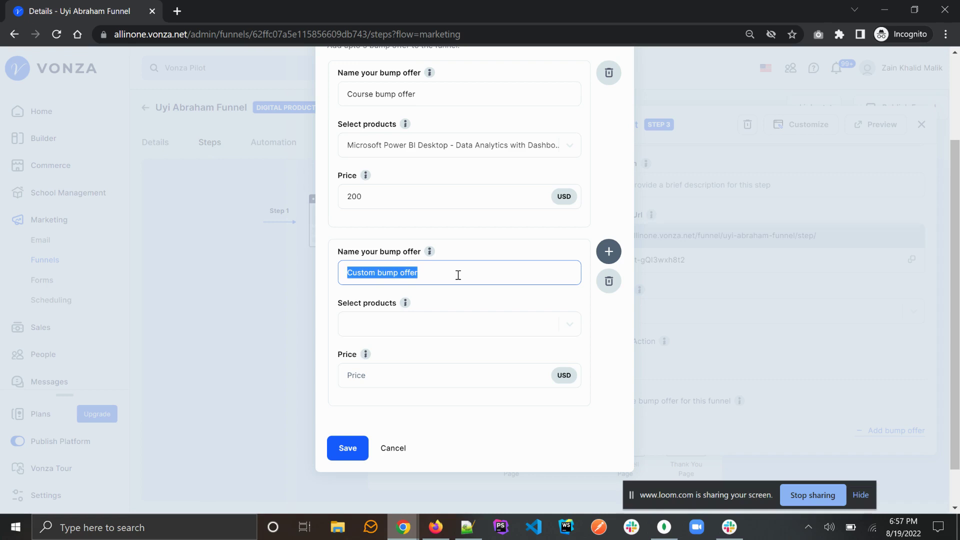
pyautogui.write('Event ')
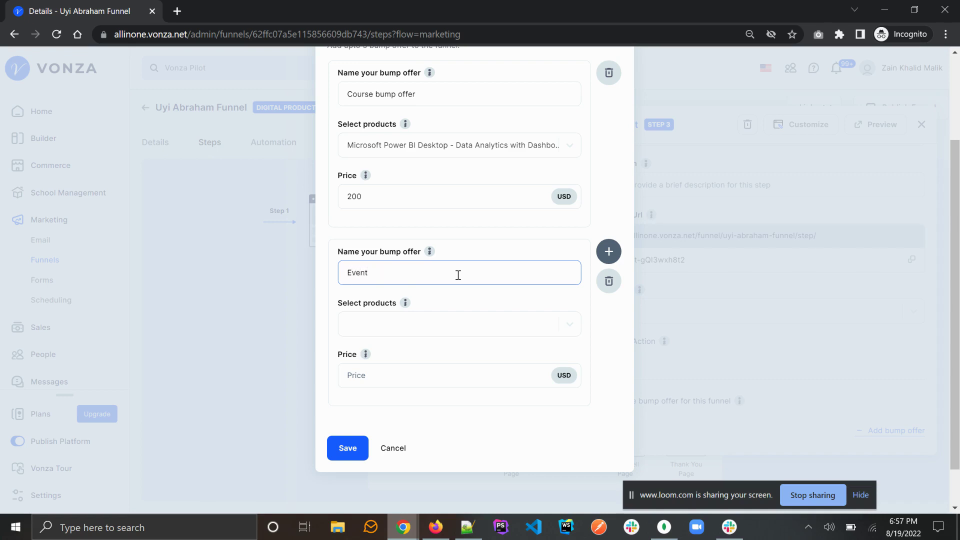
pyautogui.write('invoice')
pyautogui.click(455, 322)
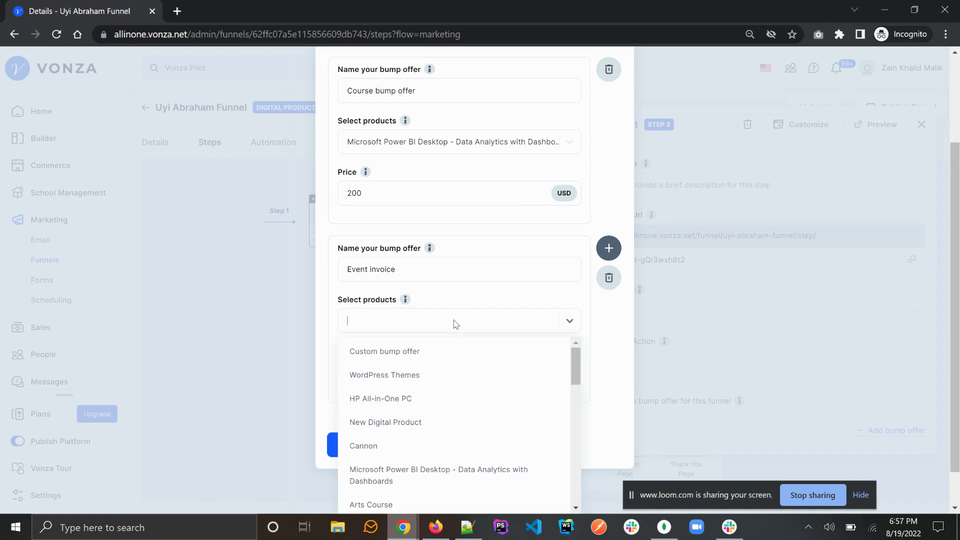
pyautogui.click(441, 352)
pyautogui.scroll(-1, 413, 353)
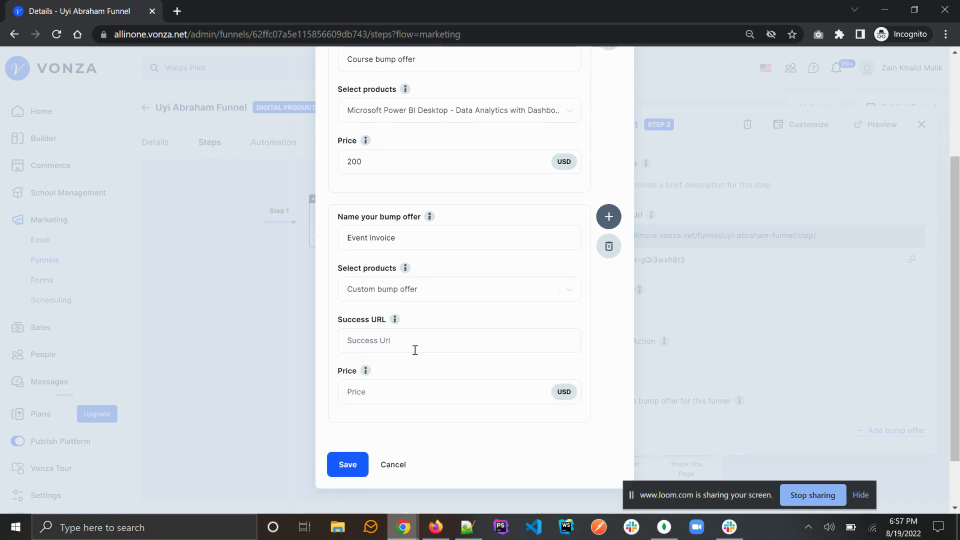
pyautogui.click(386, 334)
pyautogui.write('ht')
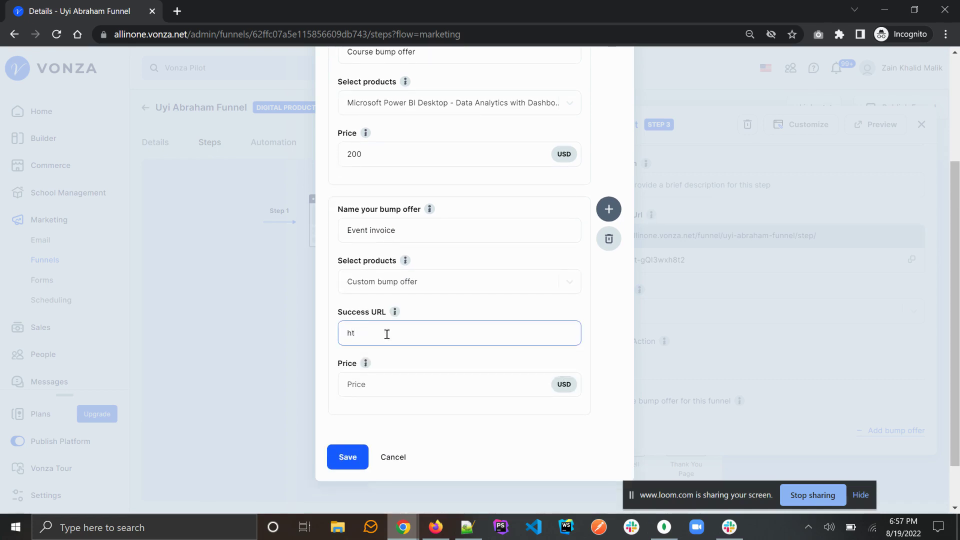
pyautogui.write('tps://uyiabraham.vonza.com')
pyautogui.click(410, 253)
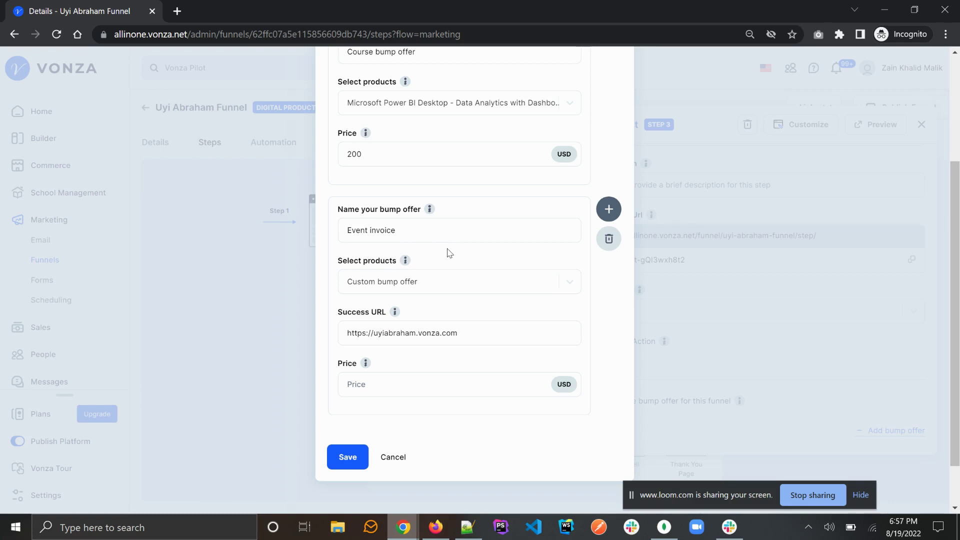
pyautogui.click(391, 382)
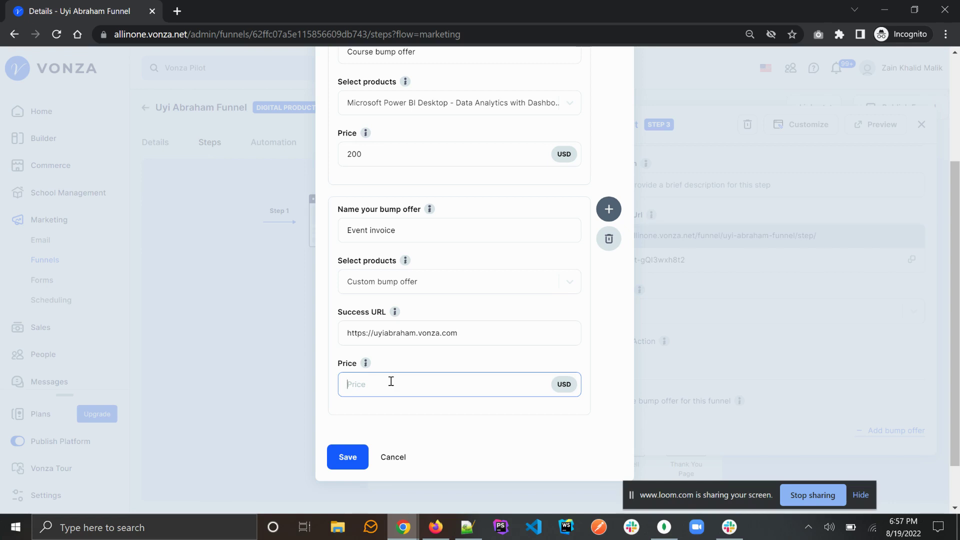
pyautogui.write('300')
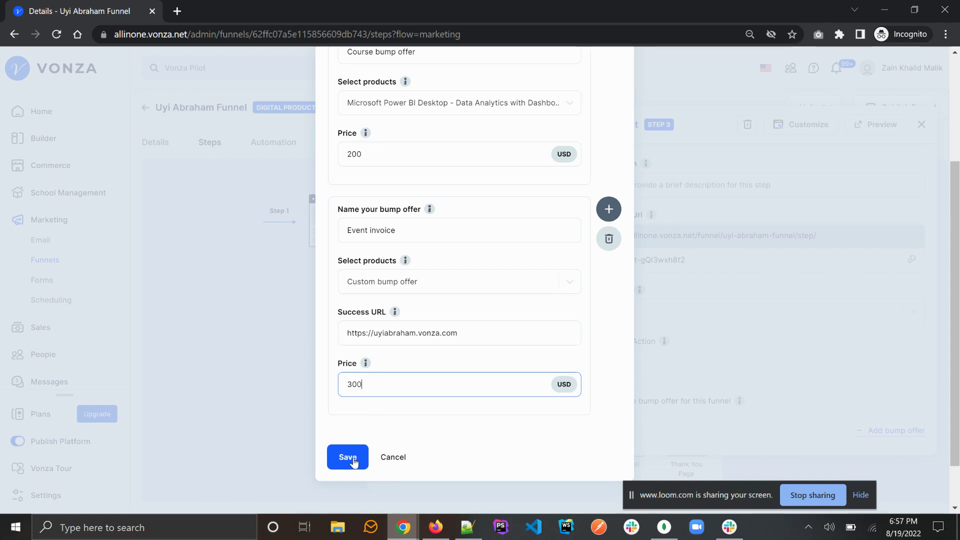
pyautogui.click(353, 457)
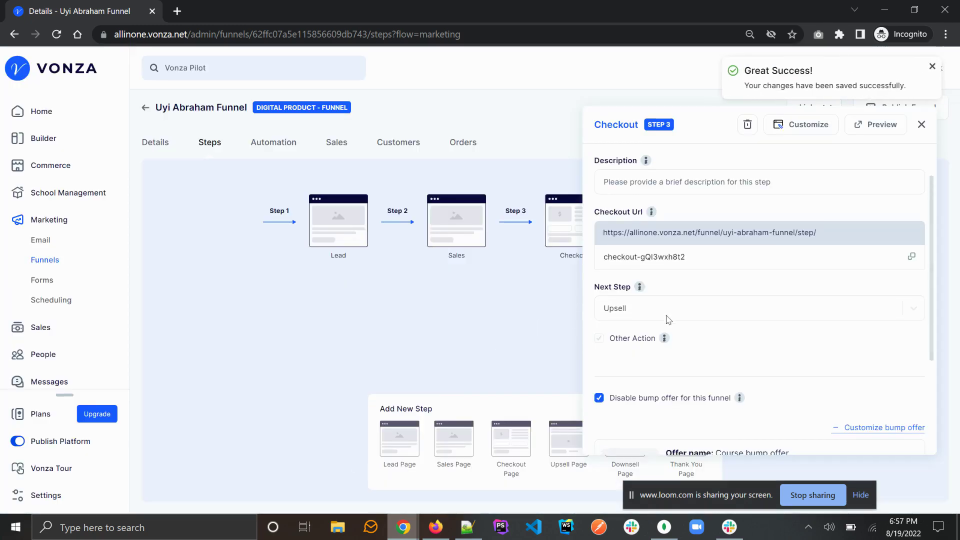
# Step: Check the $200.00 and $300.00 offer prices, then open the Checkout page in the website builder
pyautogui.scroll(-3, 628, 365)
pyautogui.scroll(1, 662, 336)
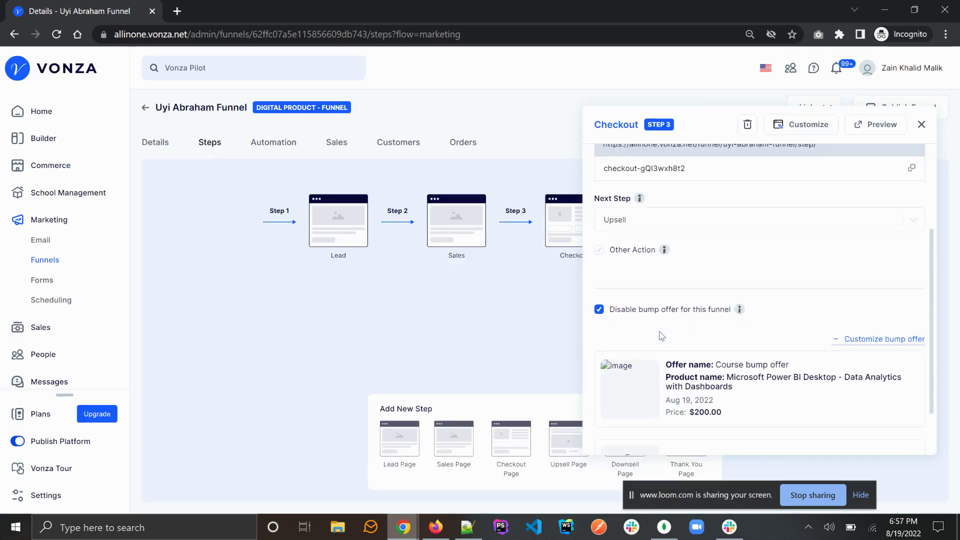
pyautogui.scroll(-1, 662, 336)
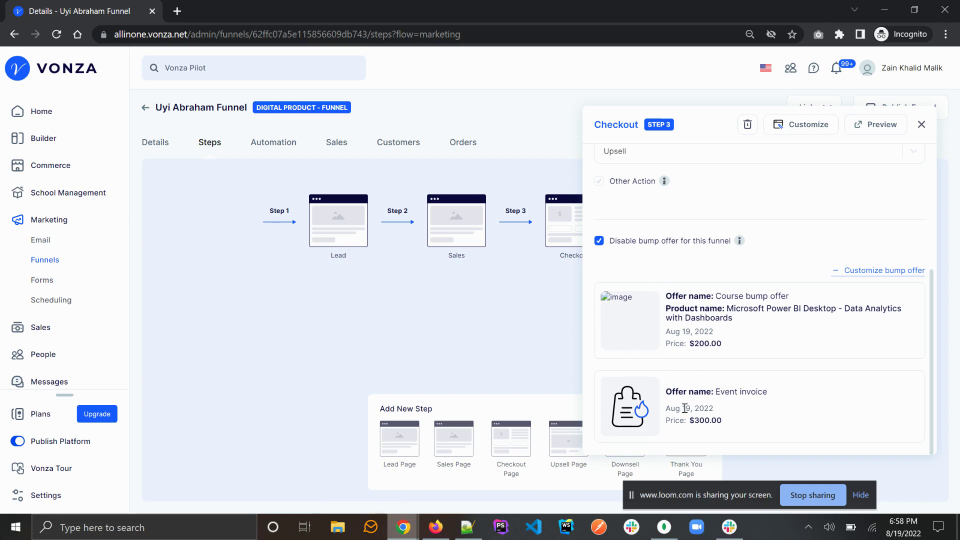
pyautogui.tripleClick(697, 343)
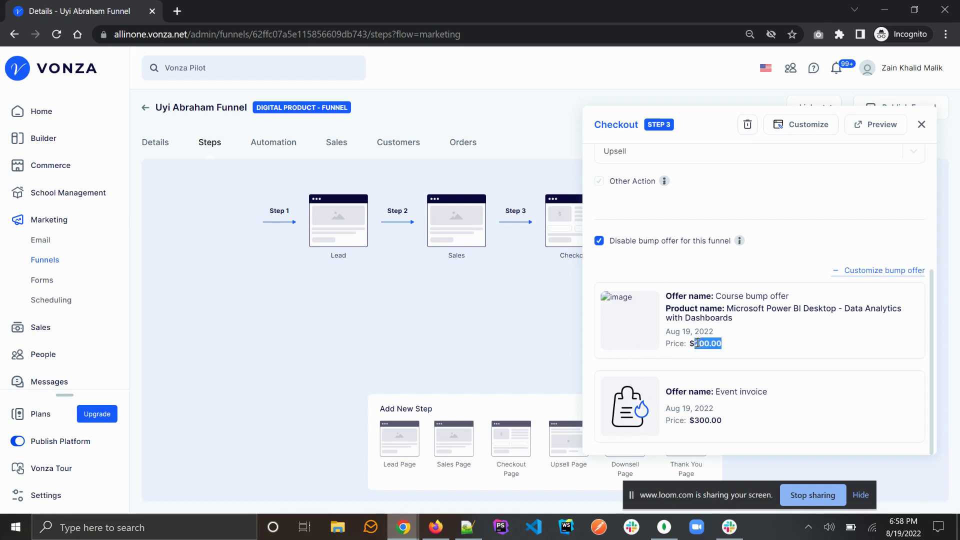
pyautogui.tripleClick(703, 420)
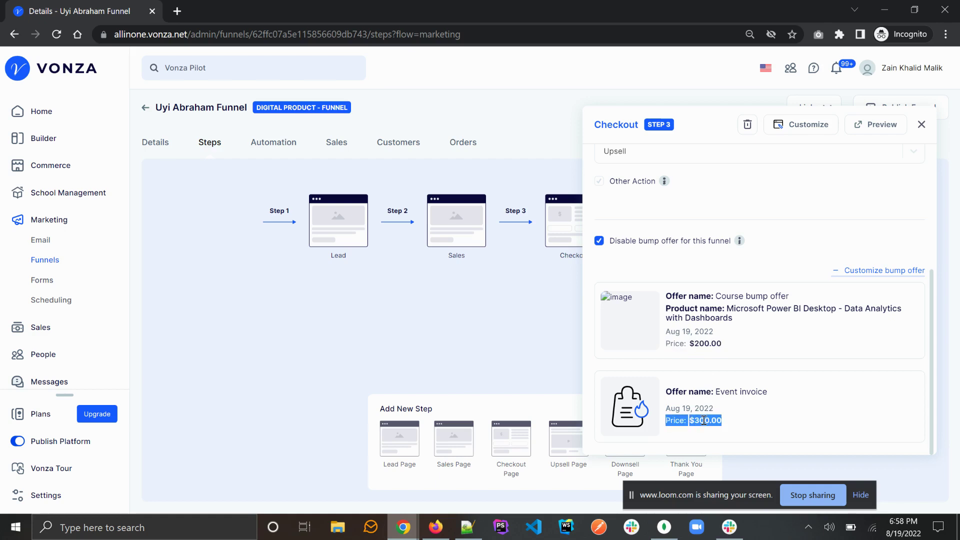
pyautogui.scroll(1, 704, 420)
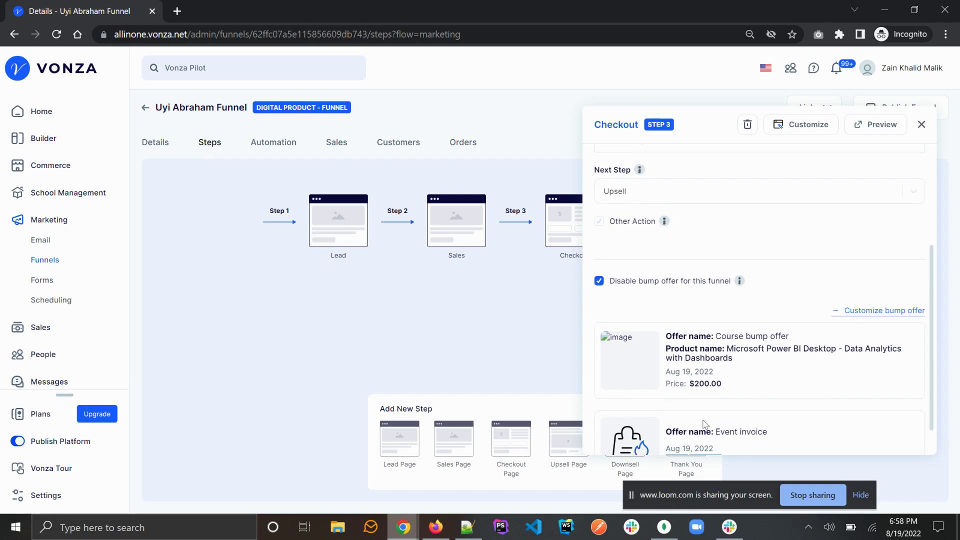
pyautogui.scroll(4, 704, 424)
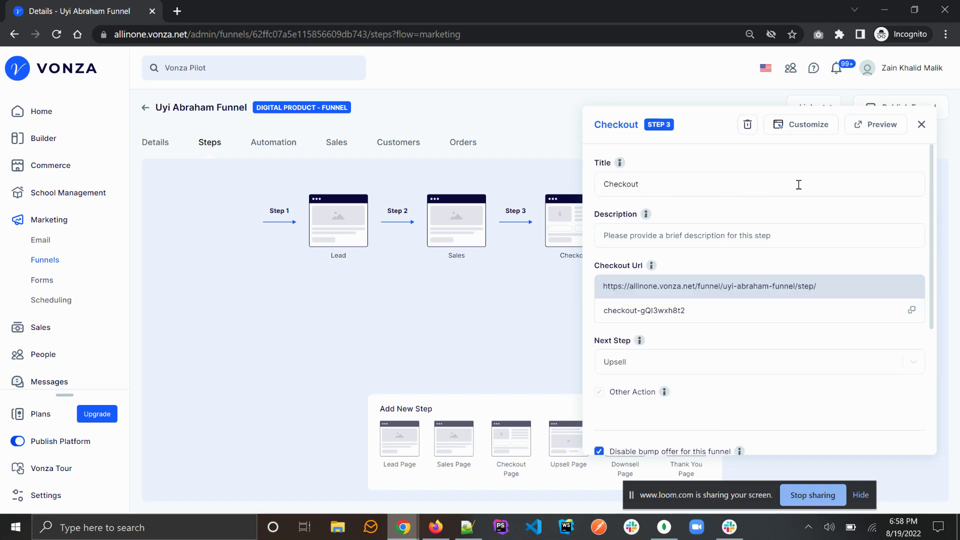
pyautogui.click(804, 131)
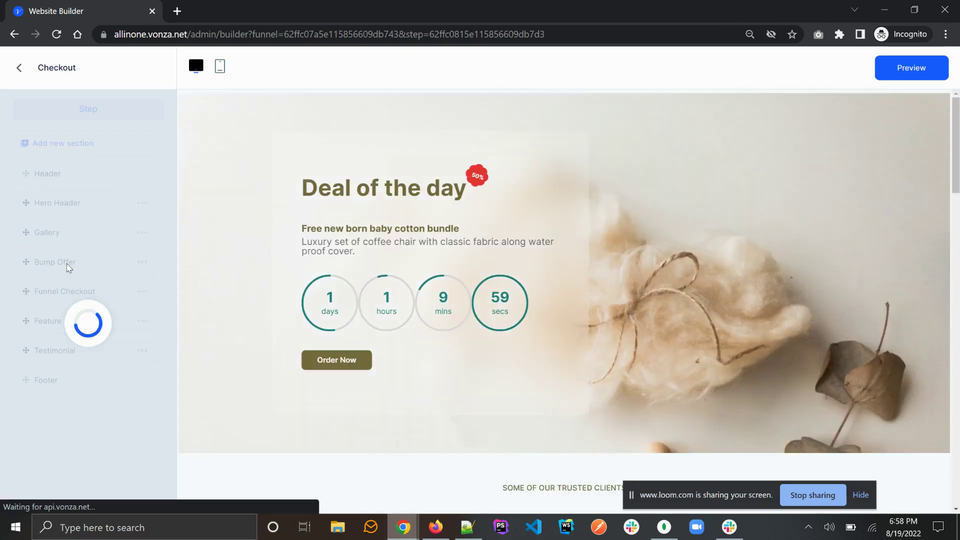
# Step: Change the Bump Offer section subtitle to 'Select as much as you like'
pyautogui.click(63, 263)
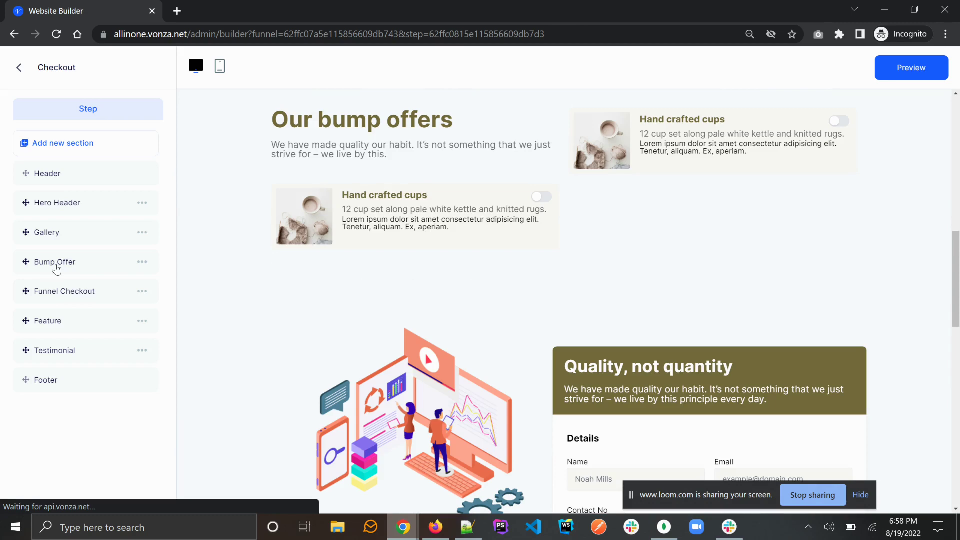
pyautogui.scroll(5, 216, 217)
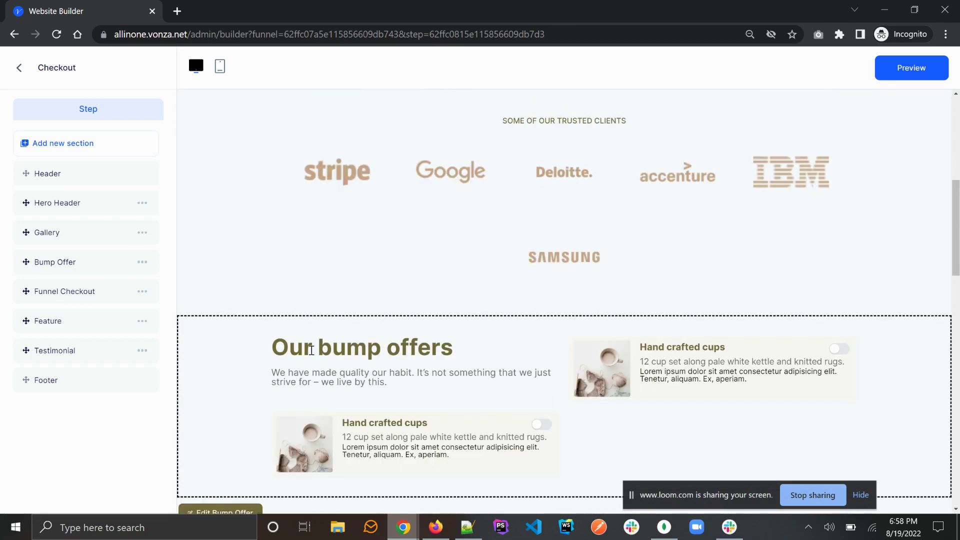
pyautogui.scroll(-2, 442, 380)
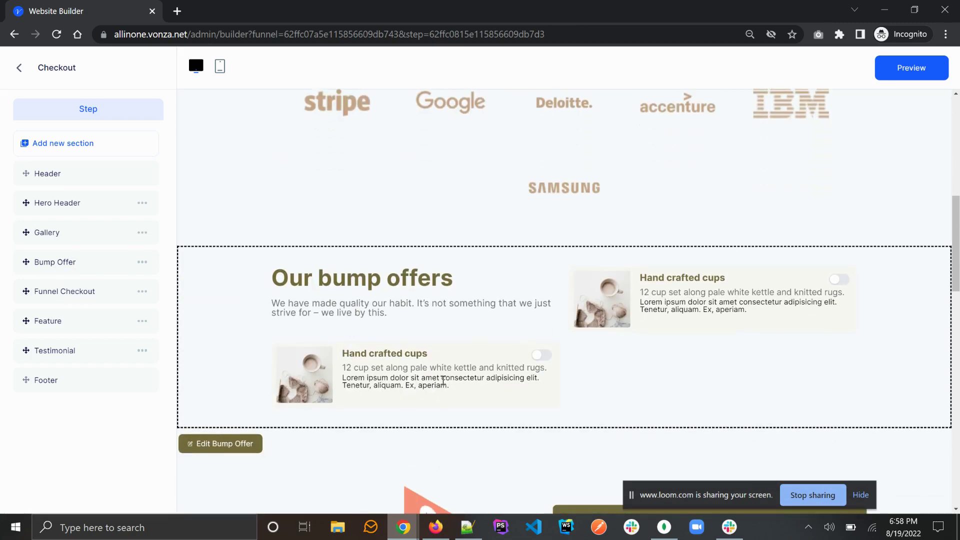
pyautogui.click(371, 306)
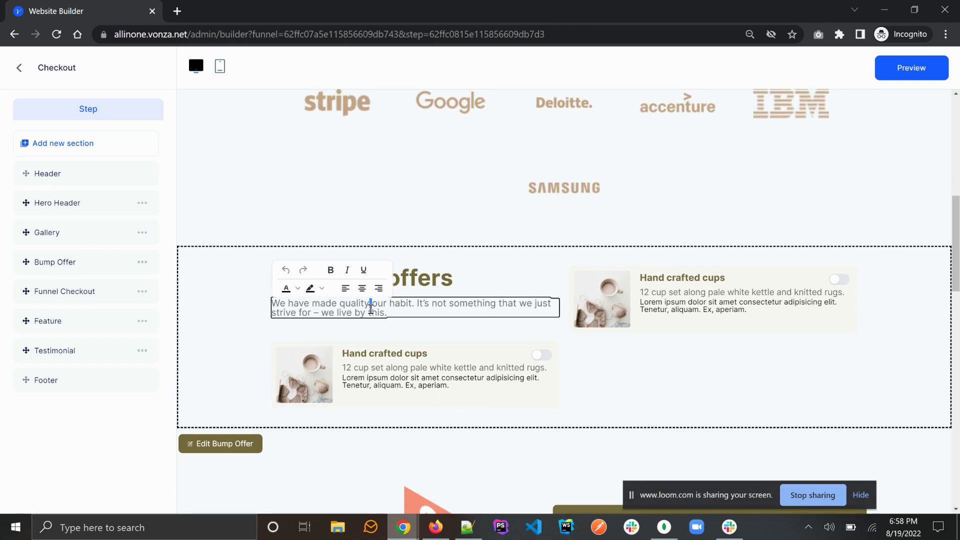
pyautogui.hotkey('ctrl', 'a')
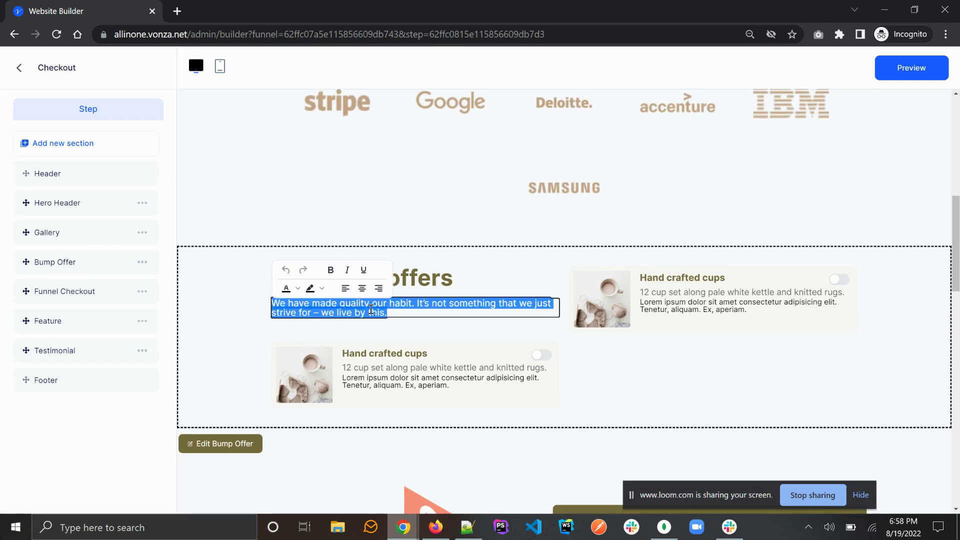
pyautogui.write('Select')
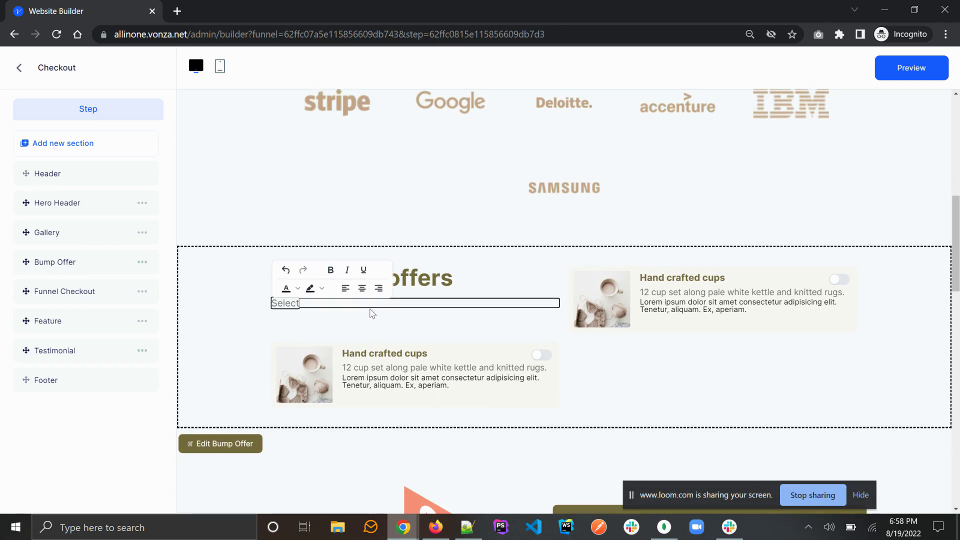
pyautogui.write(' as much')
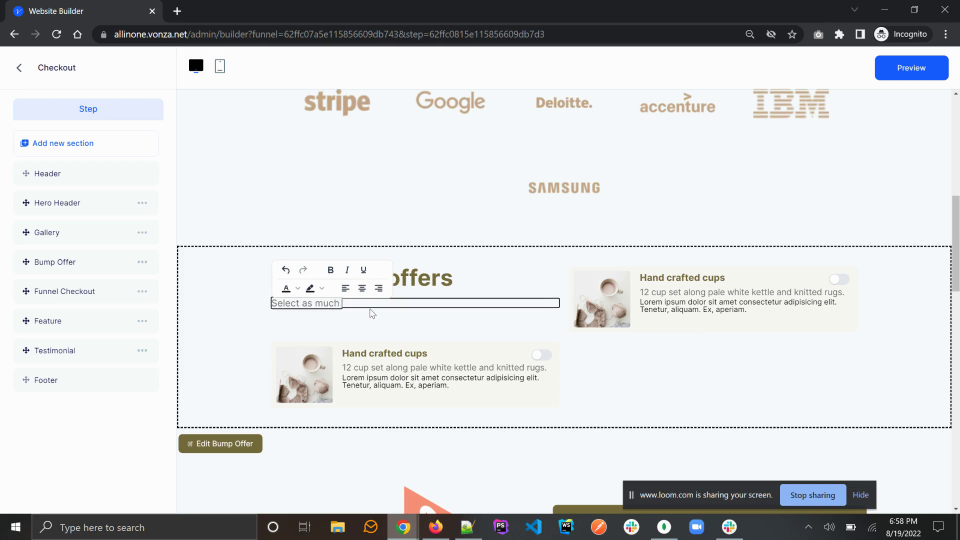
pyautogui.write(' as you like')
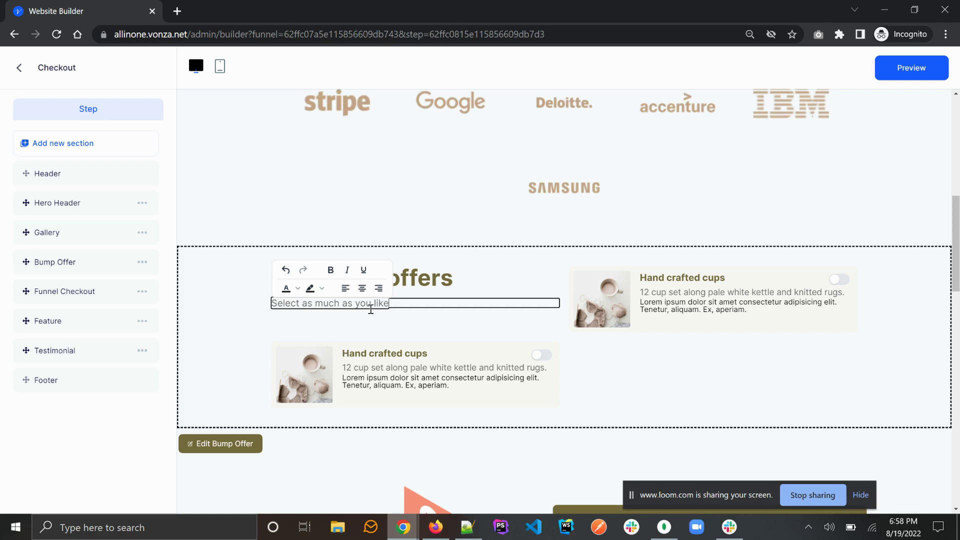
pyautogui.tripleClick(684, 278)
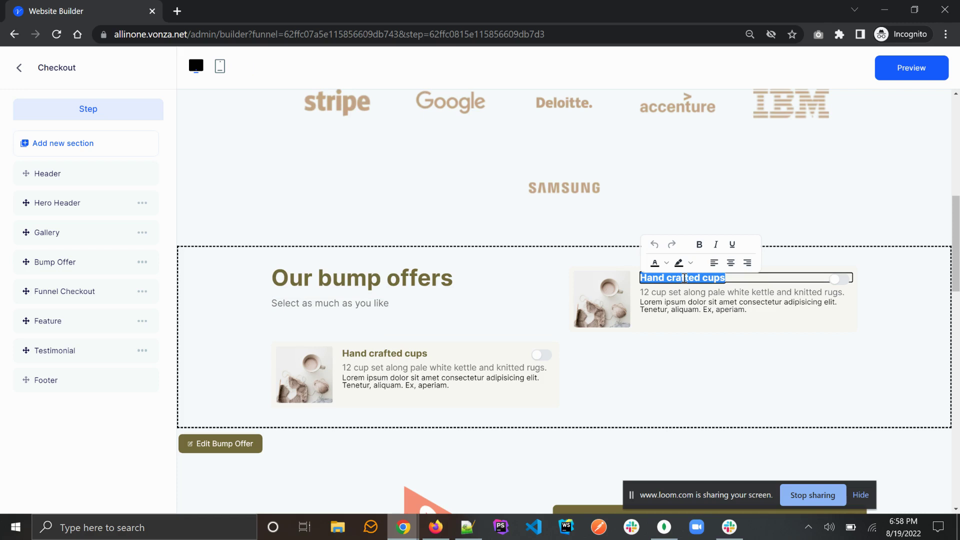
# Step: Rewrite the first card: 'Buy this course now on discount', 'this is the best course', 'Buy now. limited offer'
pyautogui.write('Buy this')
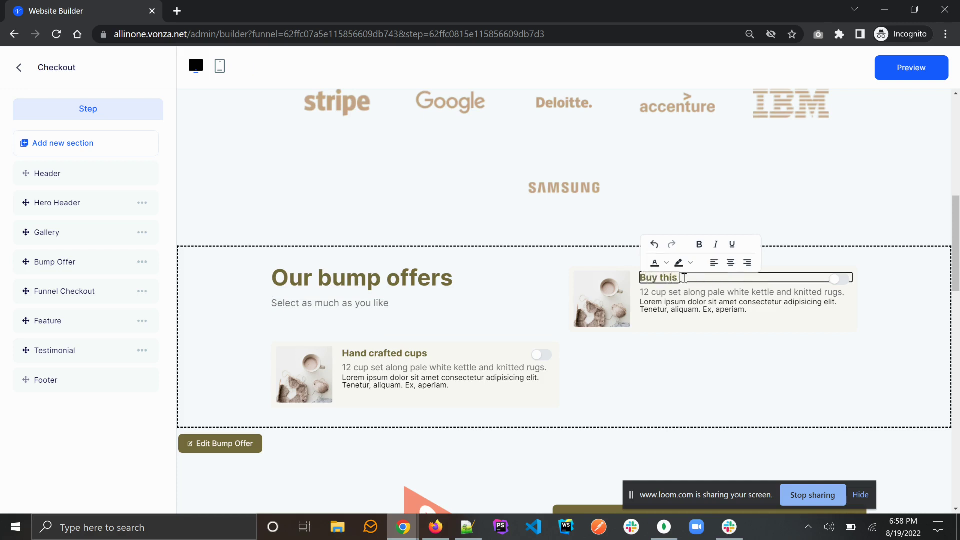
pyautogui.write(' course now on discount')
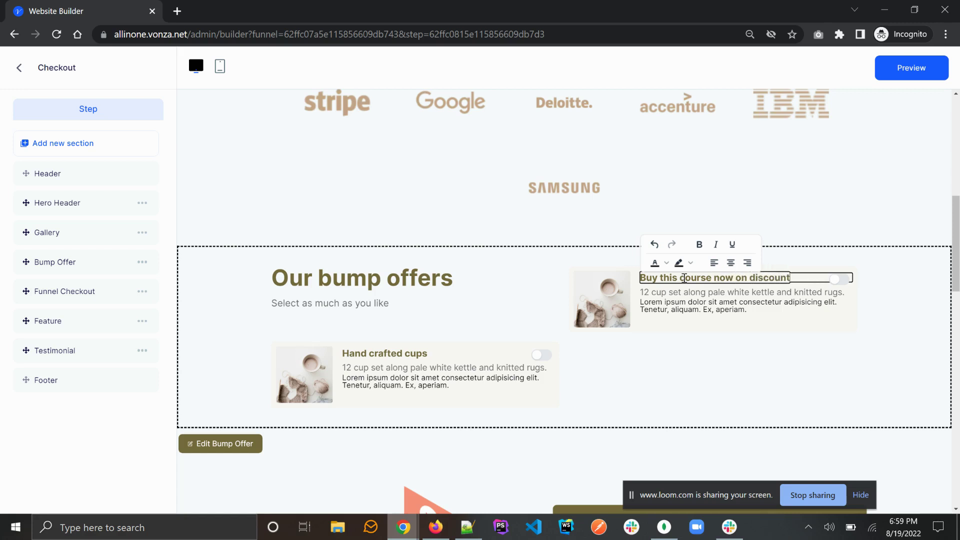
pyautogui.doubleClick(697, 291)
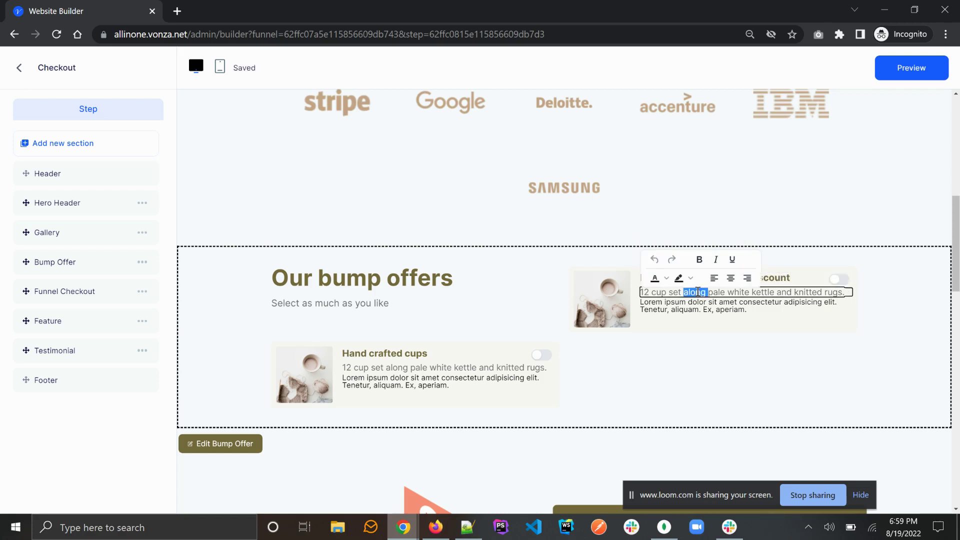
pyautogui.tripleClick(716, 291)
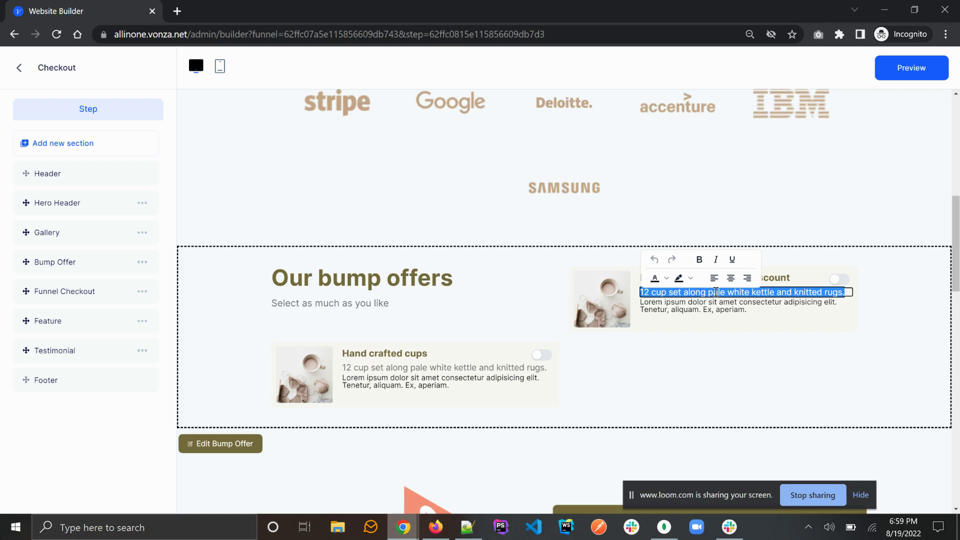
pyautogui.write('this is the be')
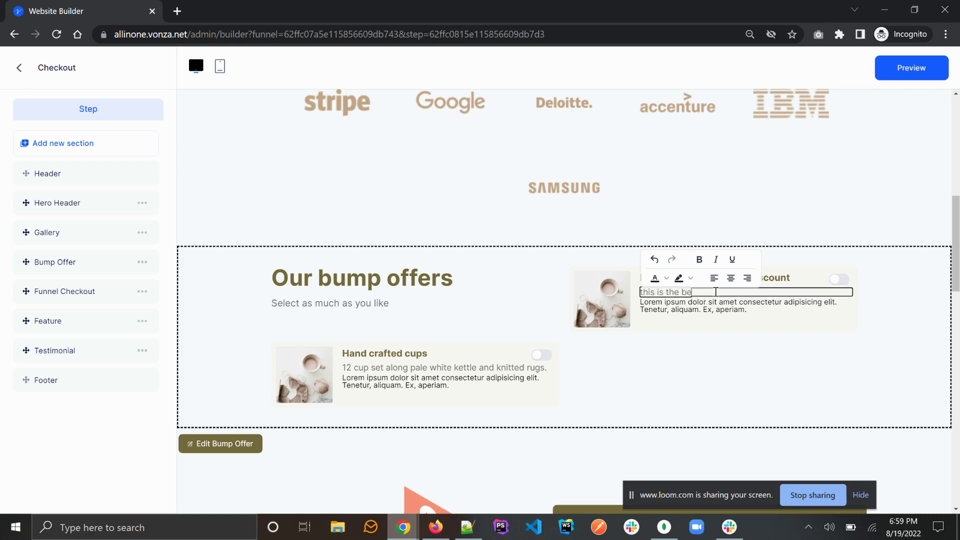
pyautogui.write('st course')
pyautogui.tripleClick(716, 306)
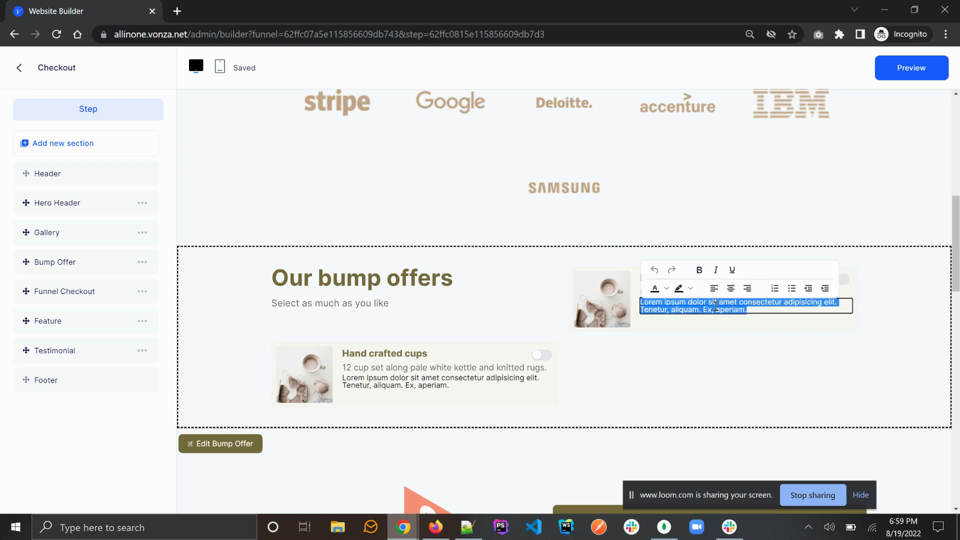
pyautogui.write('Buy')
pyautogui.write('now')
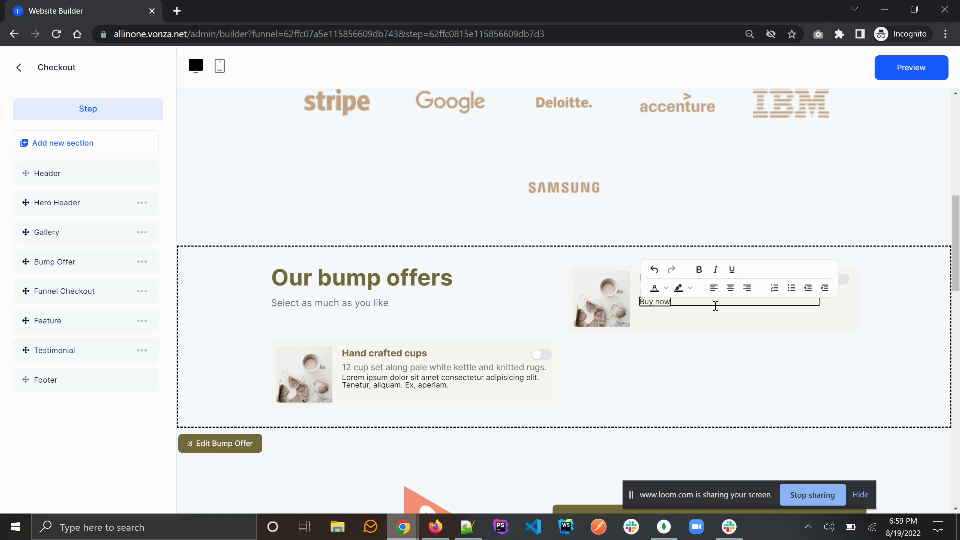
pyautogui.write('. limited of')
pyautogui.press('BackSpace')
pyautogui.click(722, 328)
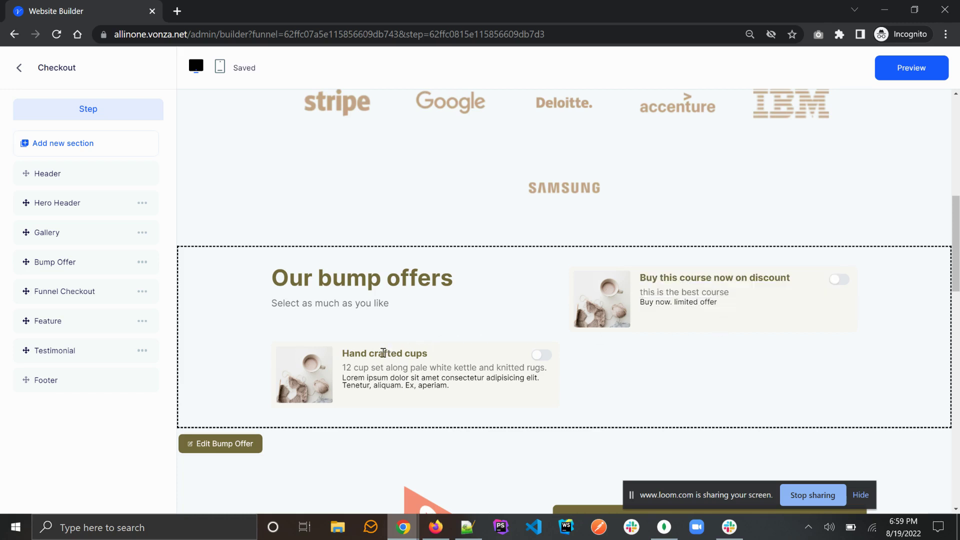
# Step: Retitle the second card 'Event invoice offer', rewrite its two description lines, and return to Steps
pyautogui.tripleClick(383, 353)
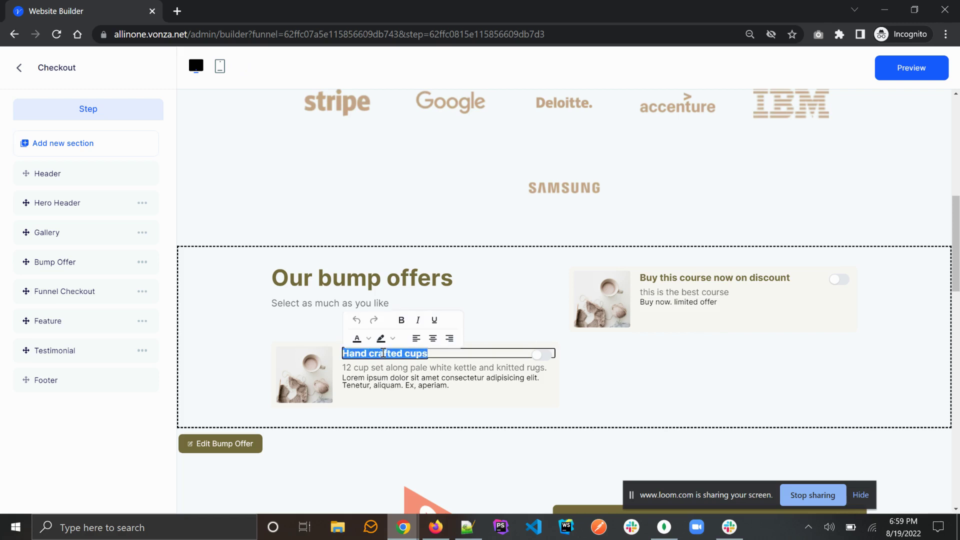
pyautogui.write('Event')
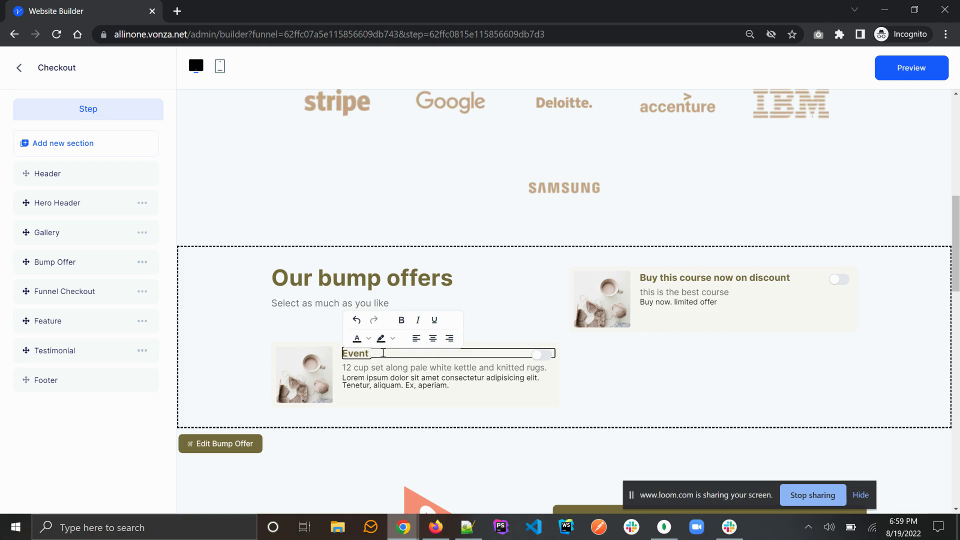
pyautogui.write(' invoice offer')
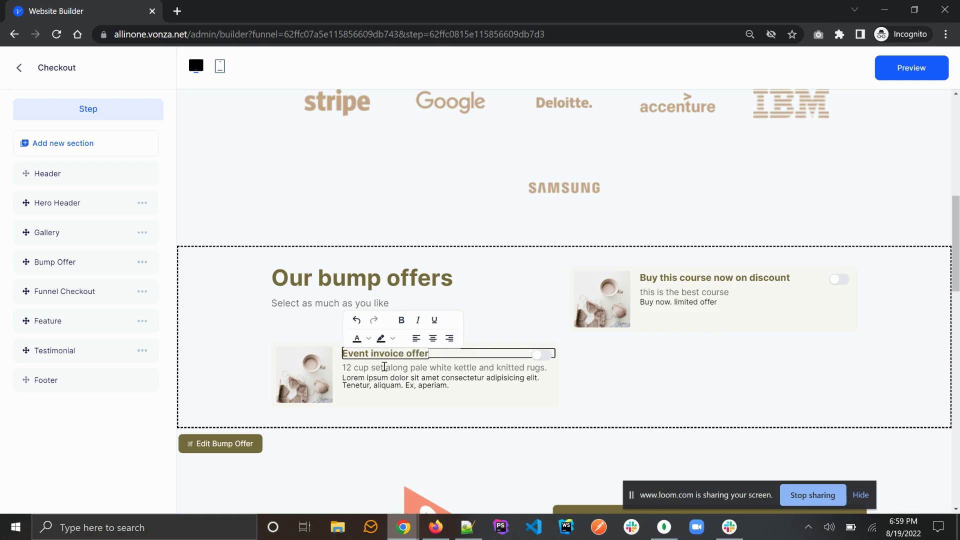
pyautogui.tripleClick(383, 366)
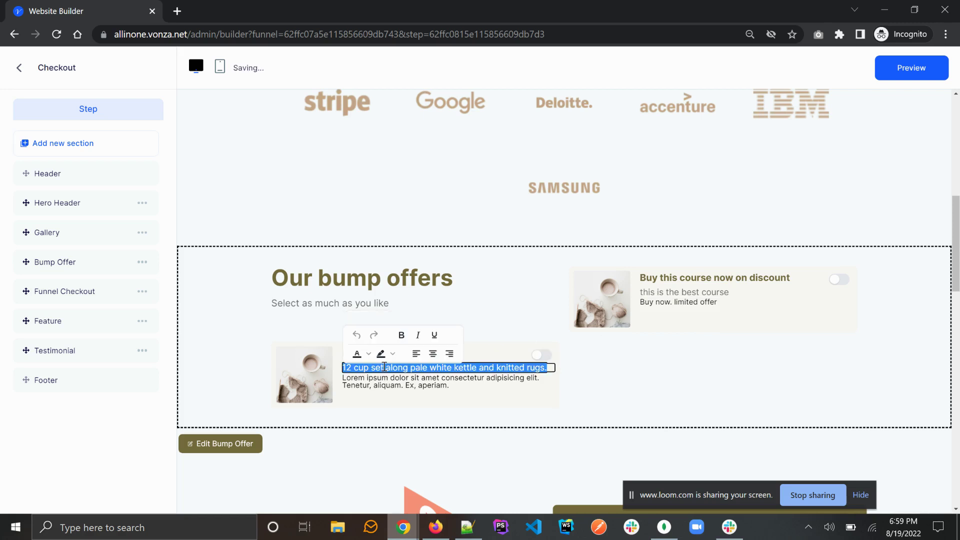
pyautogui.write('Service')
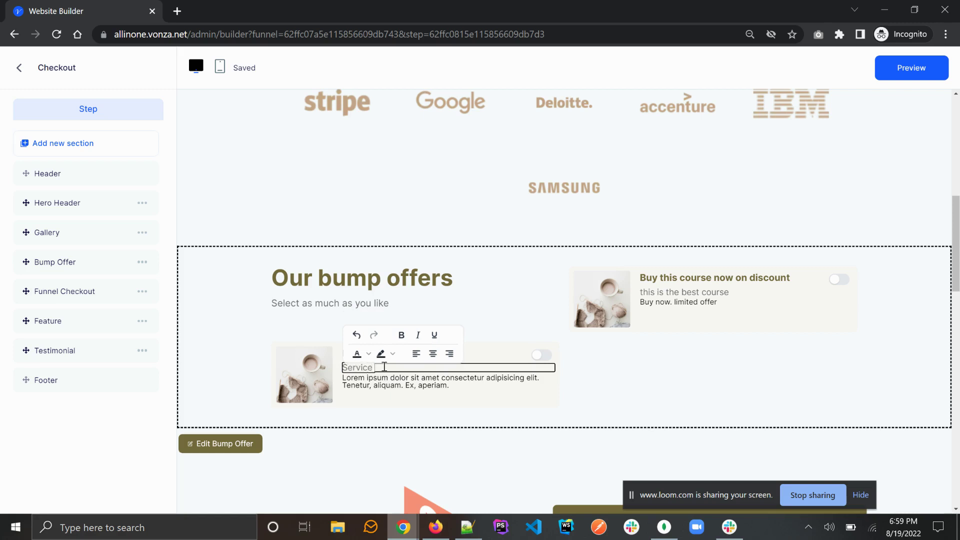
pyautogui.write(' already prov')
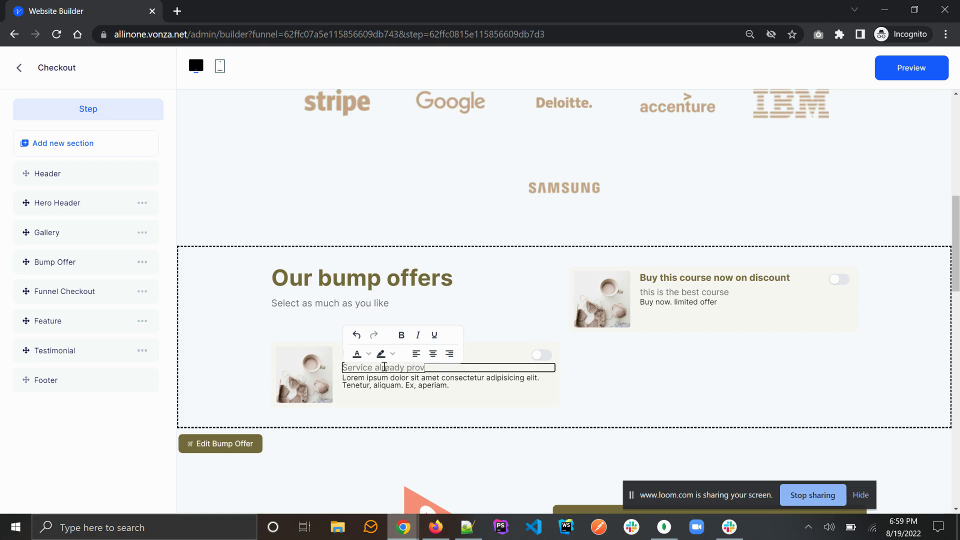
pyautogui.write('ided outside the platform')
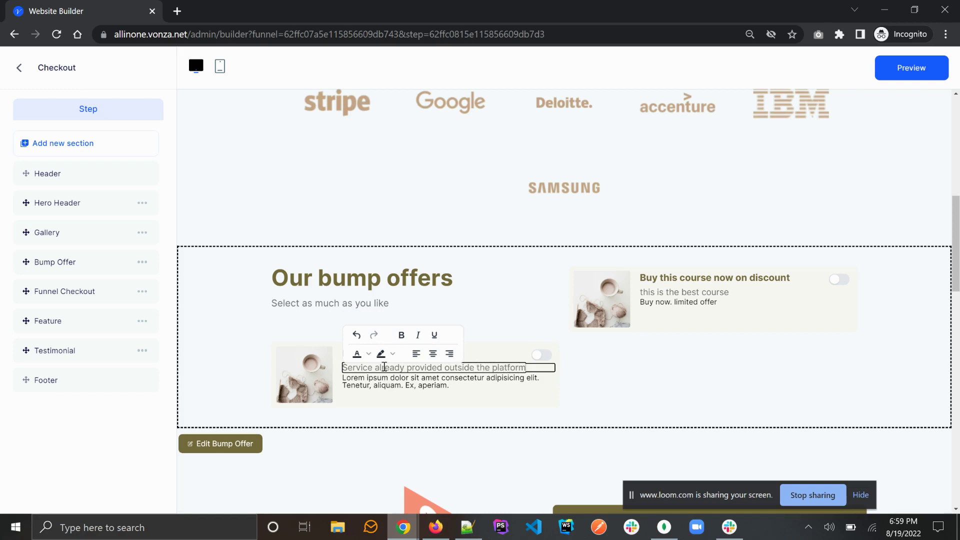
pyautogui.tripleClick(382, 375)
pyautogui.write('V')
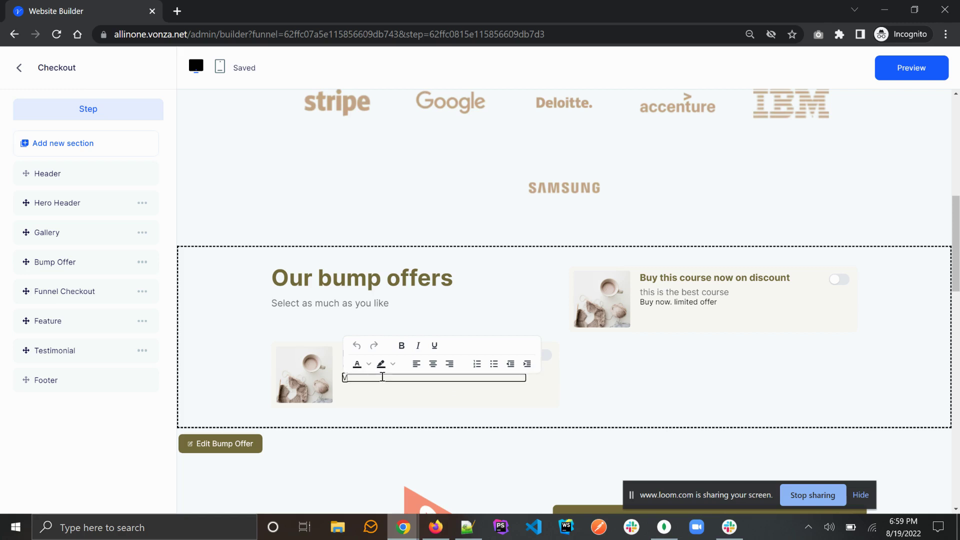
pyautogui.write('Vey')
pyautogui.write('ry ea')
pyautogui.write('sy to')
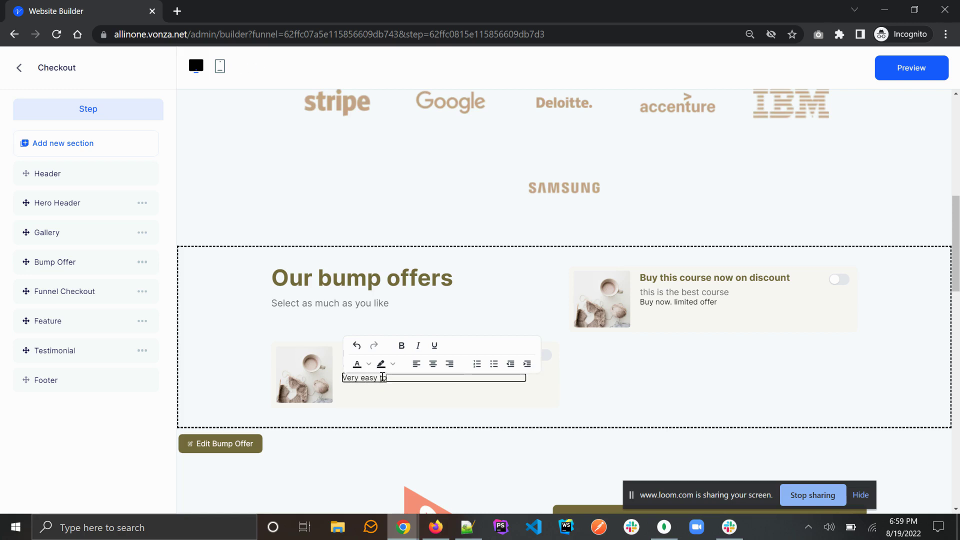
pyautogui.write(' pay')
pyautogui.write(', just too')
pyautogui.write('gle')
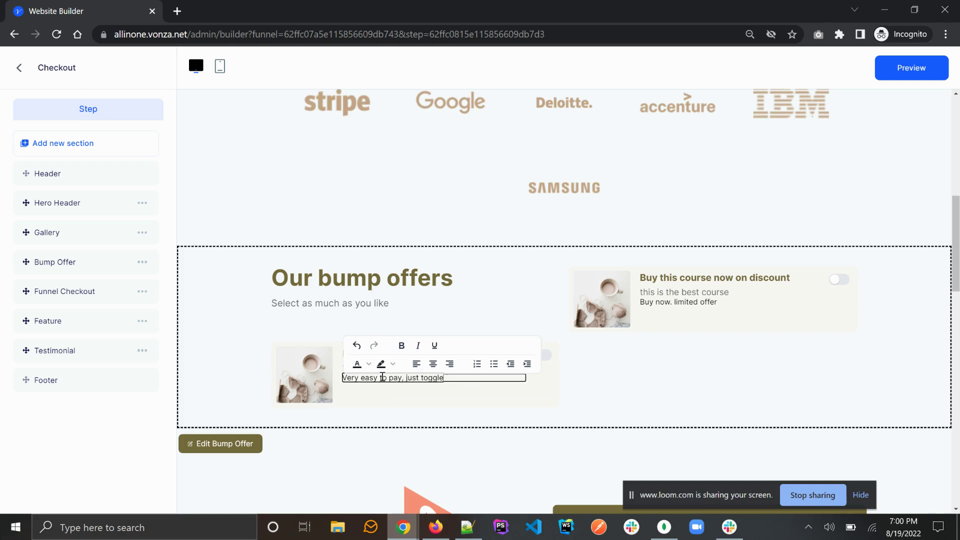
pyautogui.write(' the button')
pyautogui.click(436, 441)
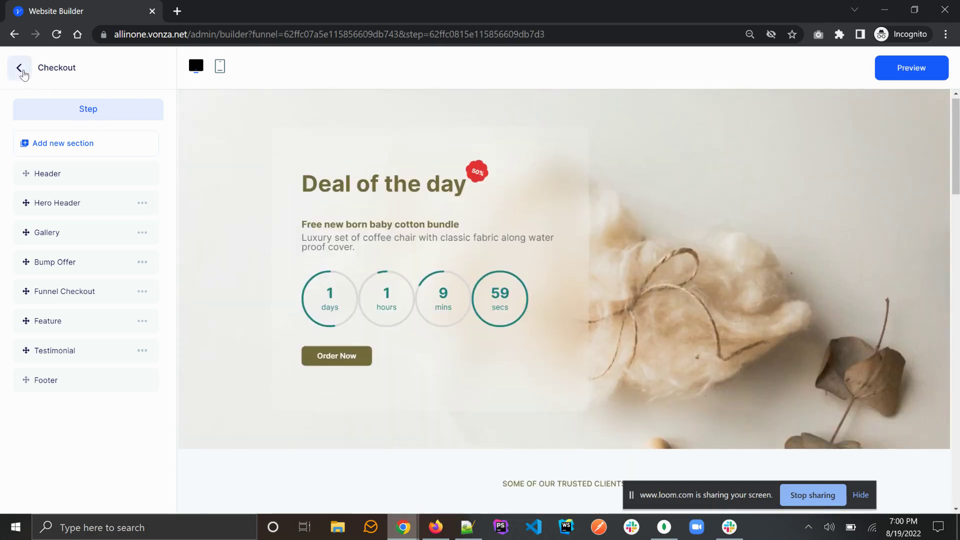
pyautogui.click(19, 67)
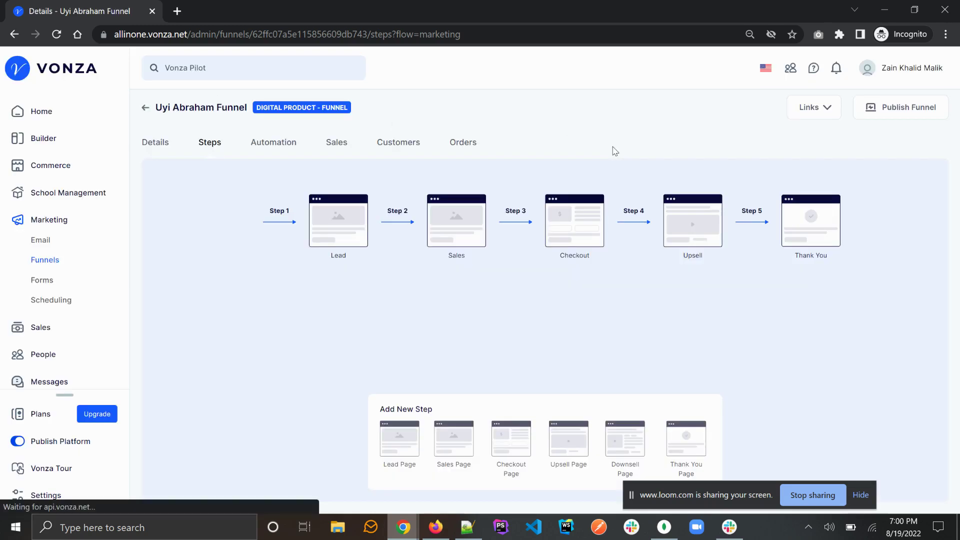
# Step: Publish the funnel and copy its public link
pyautogui.click(899, 106)
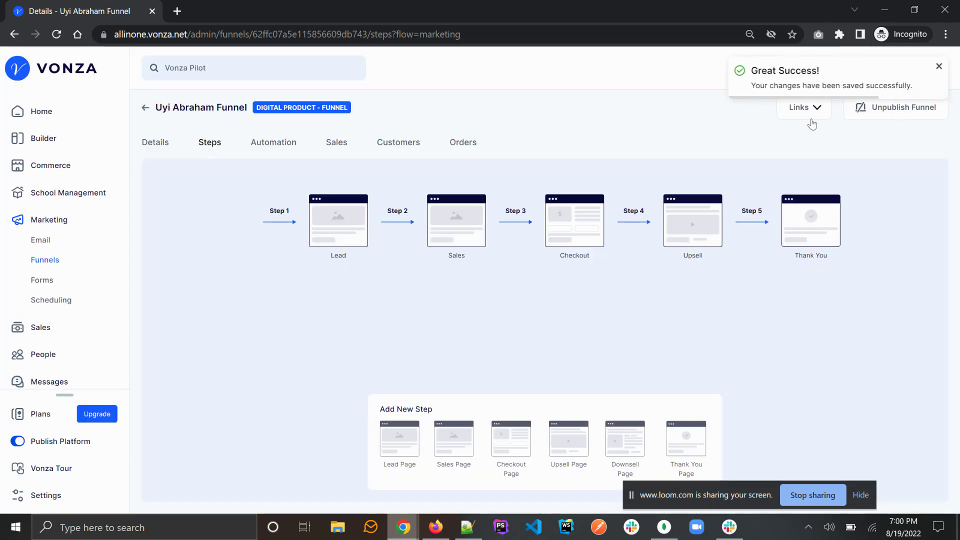
pyautogui.click(803, 107)
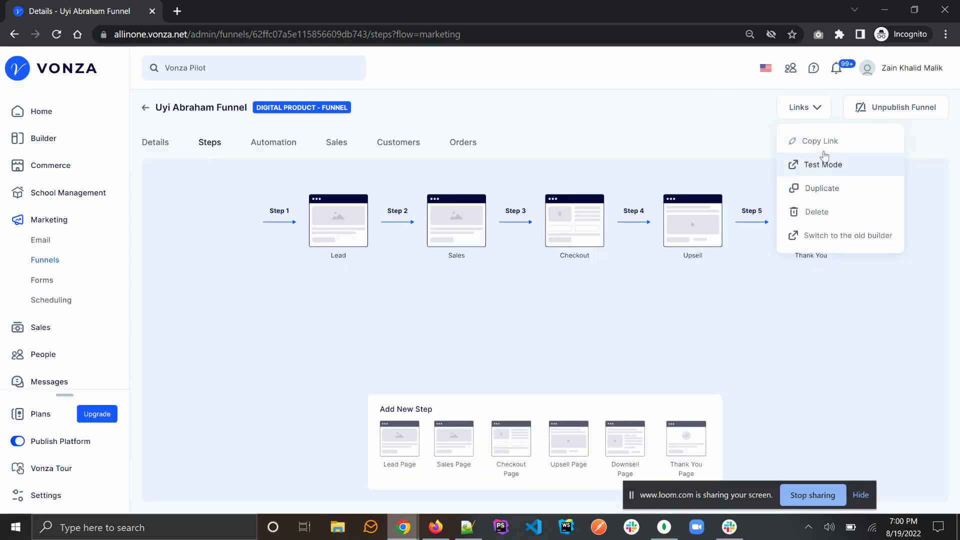
pyautogui.click(802, 141)
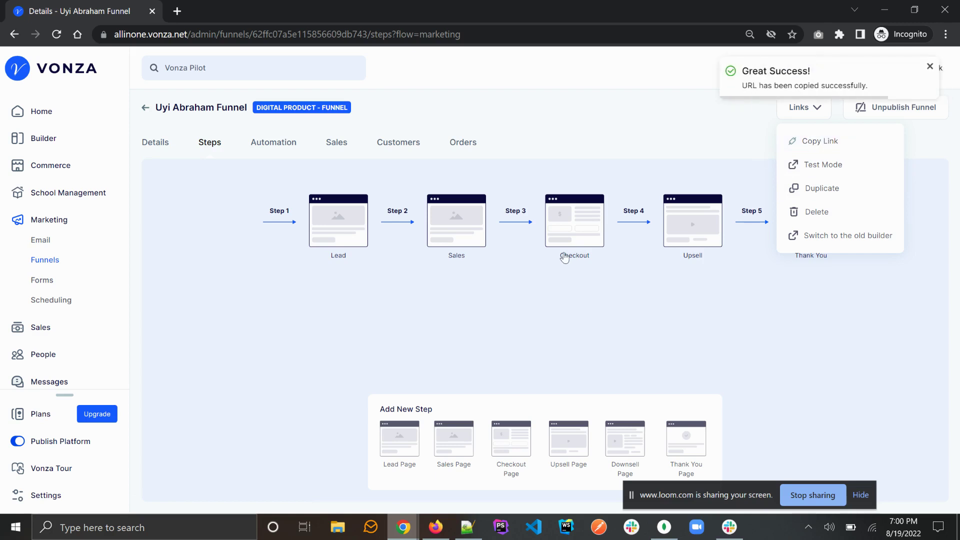
# Step: Paste the funnel's lead-step link into the Firefox private window's address bar
pyautogui.click(440, 535)
pyautogui.click(307, 44)
pyautogui.hotkey('ctrl', 'v')
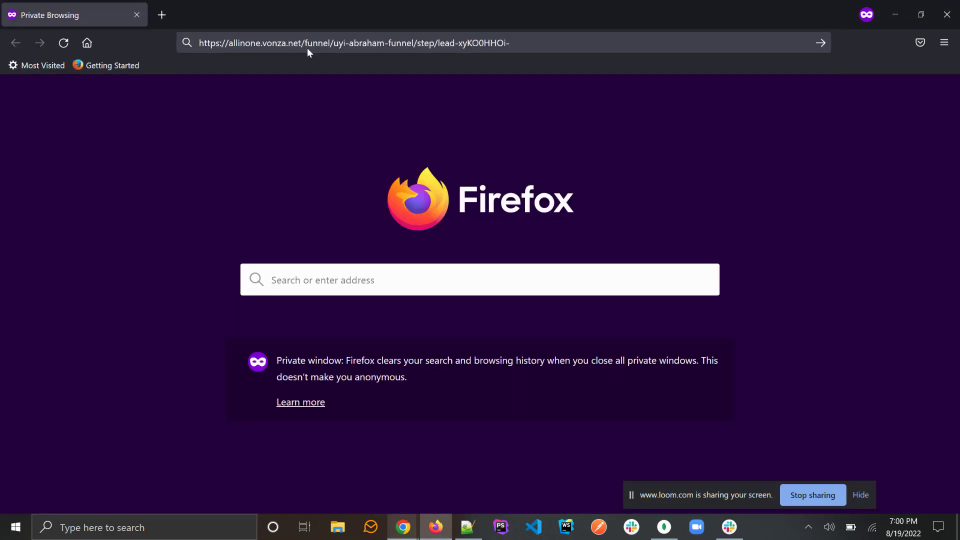
# Step: Load the funnel's Lead page from the copied URL in the Firefox private window
pyautogui.press('Return')
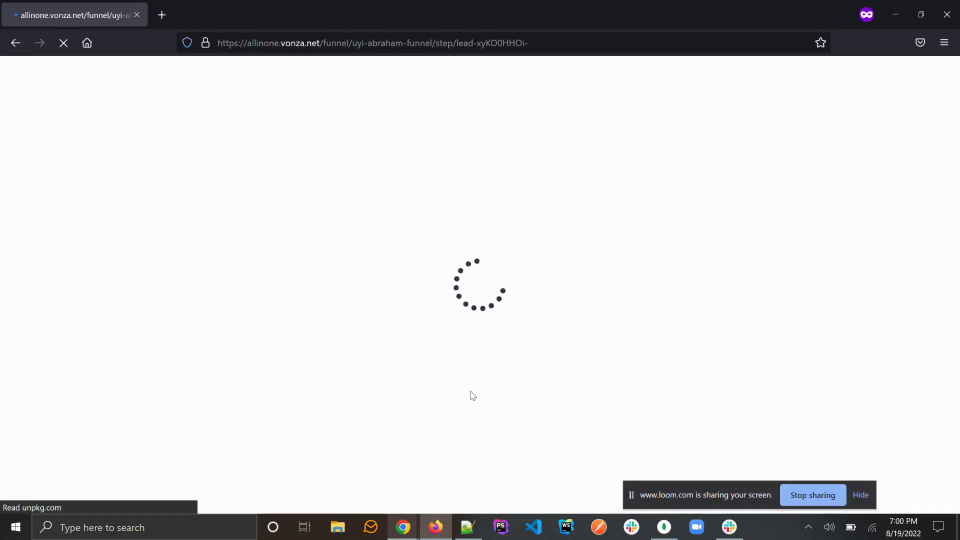
pyautogui.click(412, 528)
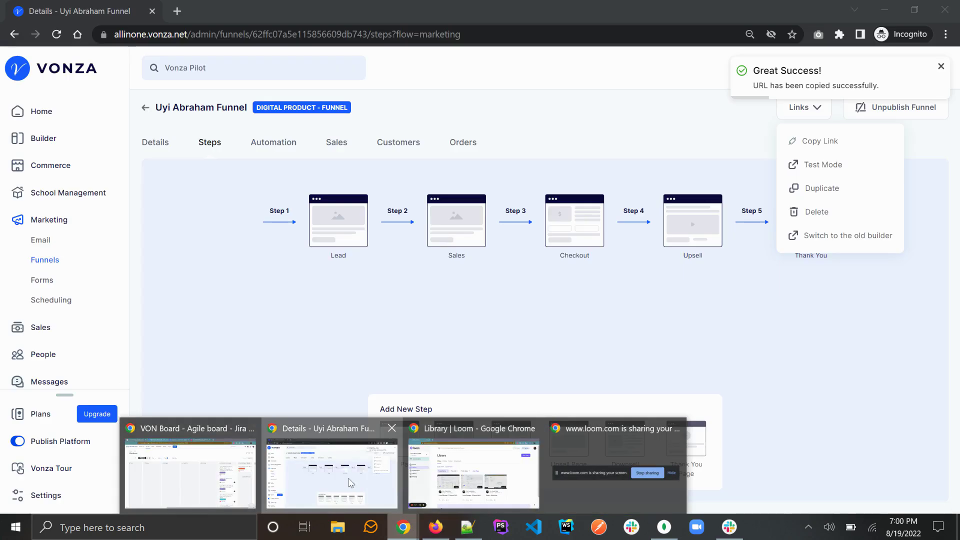
# Step: Review the Sales step settings with Checkout as next step, then return to the live Lead page
pyautogui.click(350, 482)
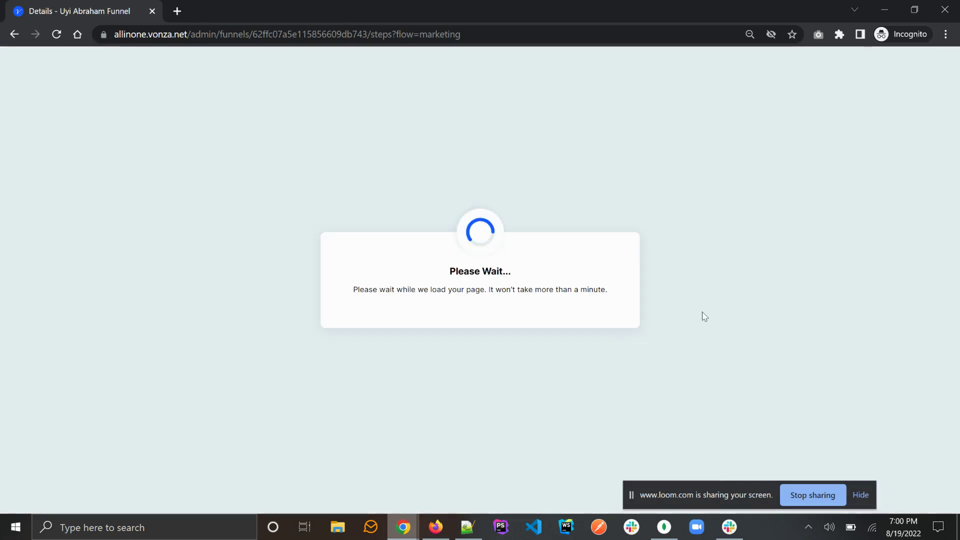
pyautogui.scroll(-3, 702, 314)
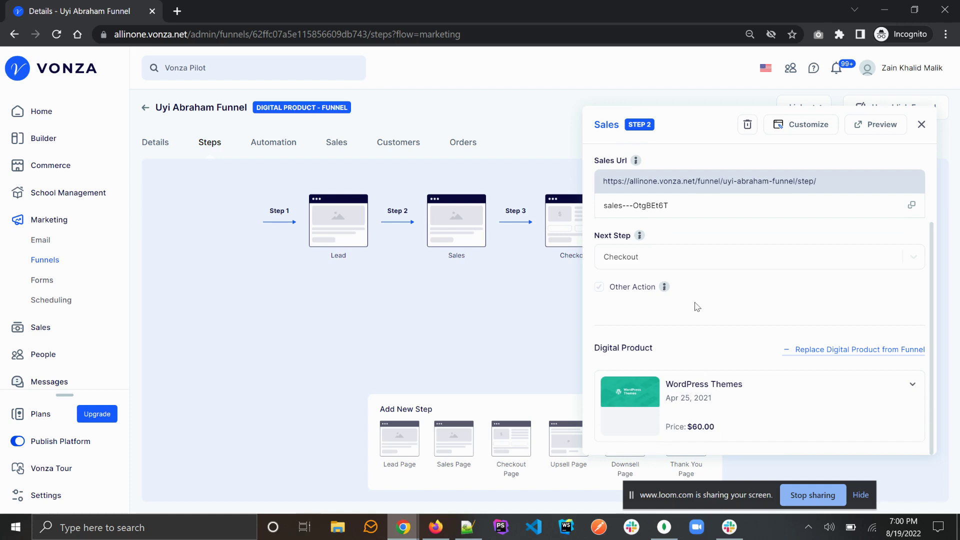
pyautogui.scroll(2, 707, 318)
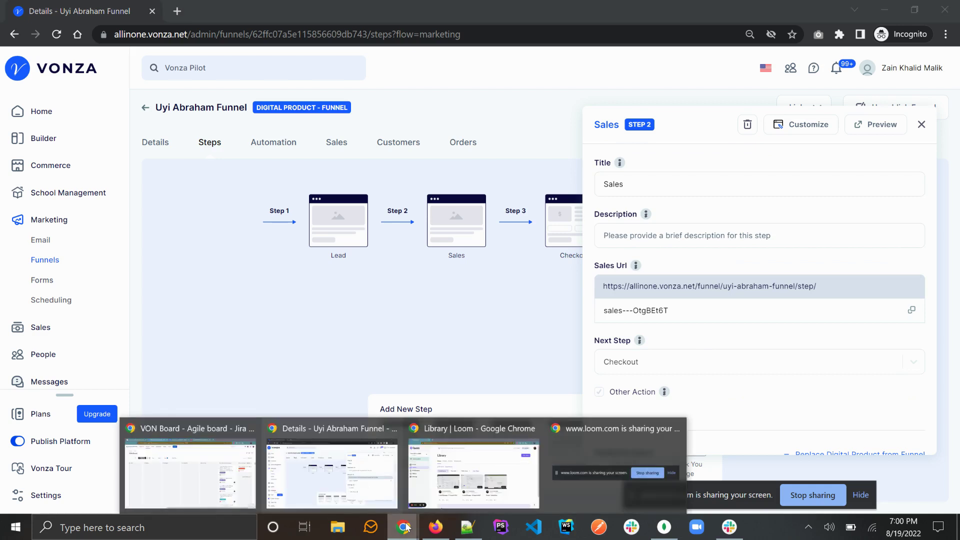
pyautogui.click(435, 526)
pyautogui.scroll(-2, 472, 354)
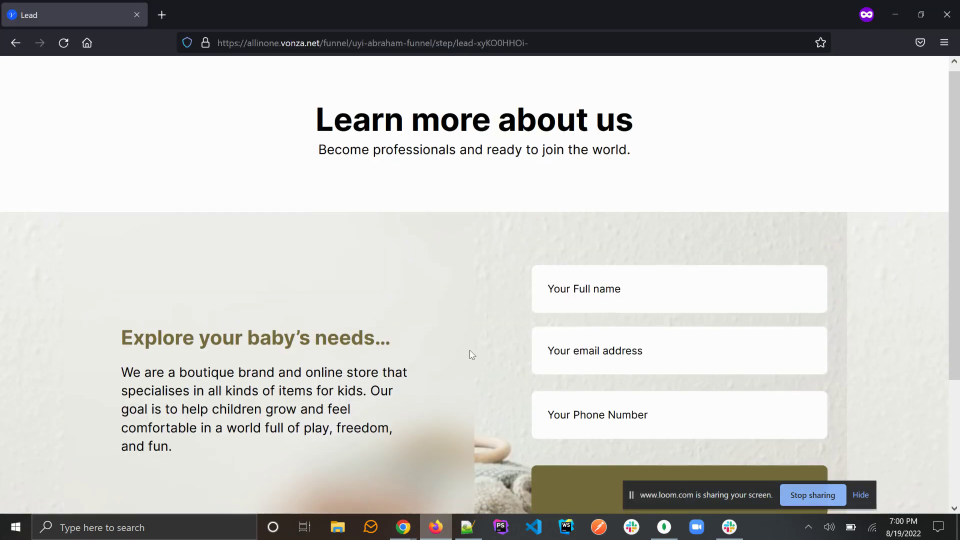
# Step: Submit the live lead form with the buyer's full name and e-mail address
pyautogui.click(574, 212)
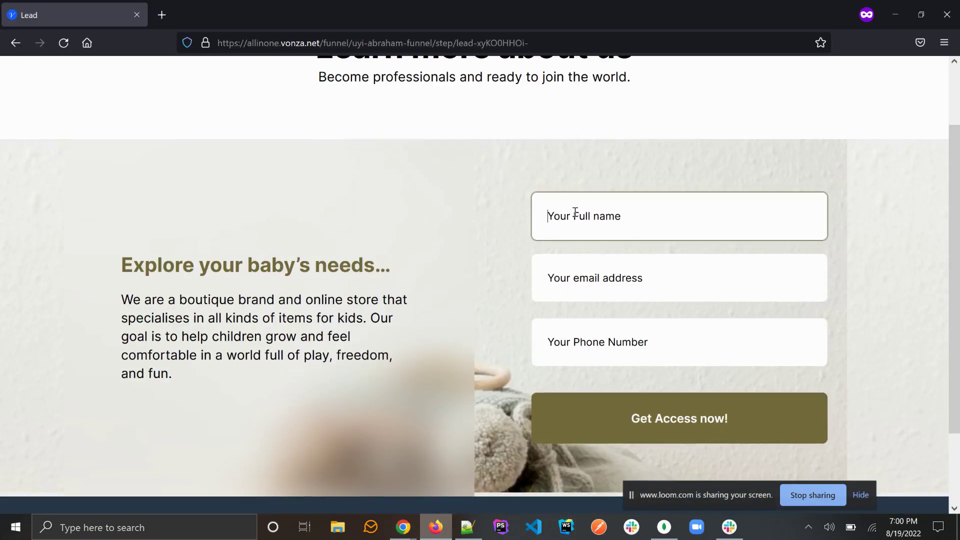
pyautogui.write('Uyi Abraham')
pyautogui.press('Tab')
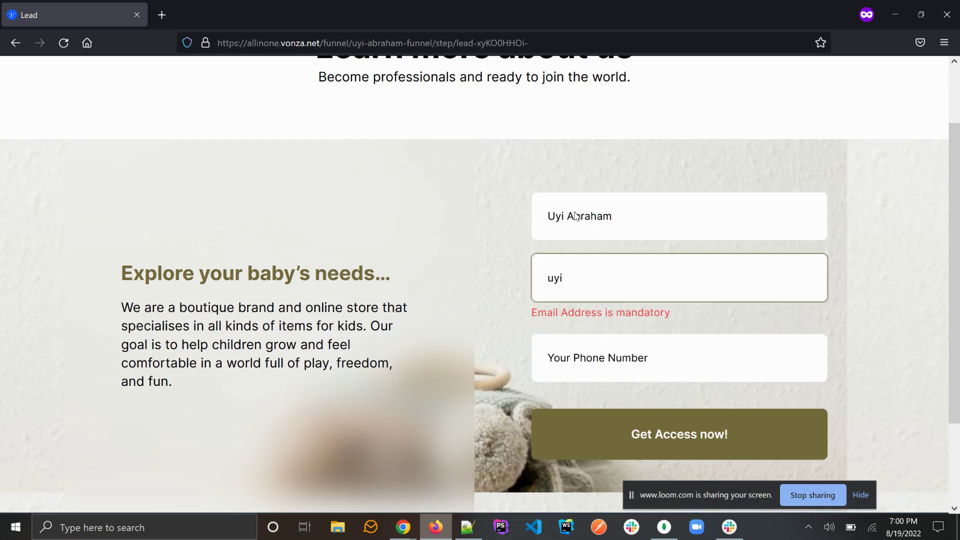
pyautogui.press('Tab')
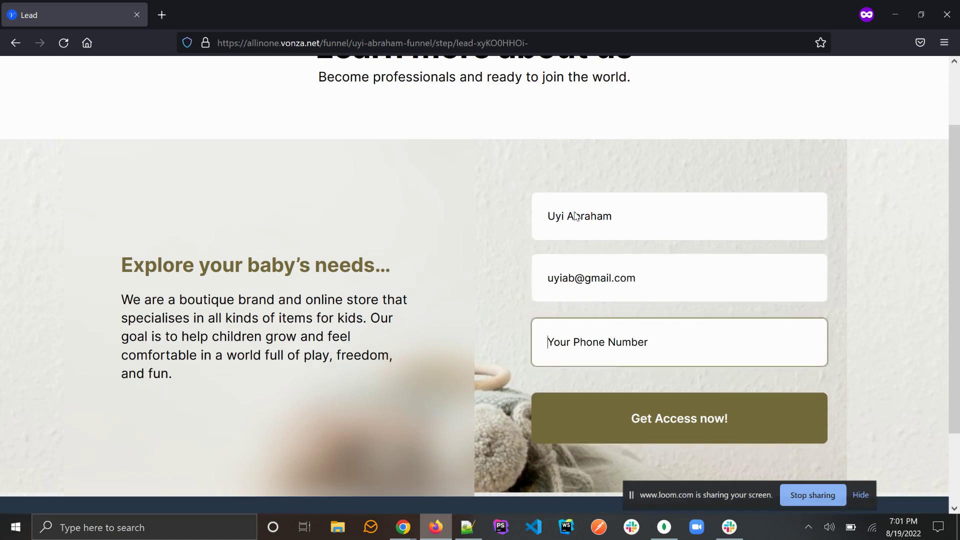
pyautogui.click(667, 420)
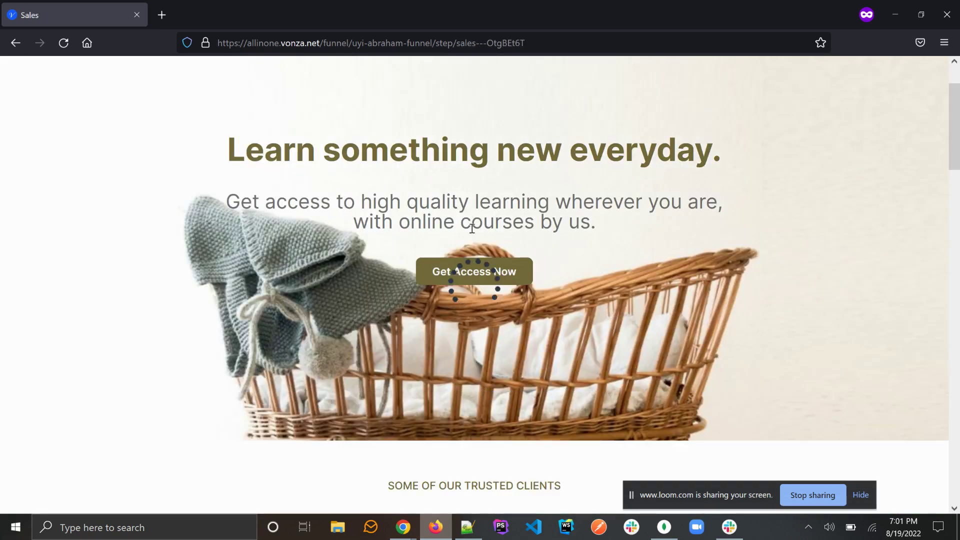
# Step: Continue to checkout and review the 'Buy this course now on discount' and 'Event invoice offer' bump offers
pyautogui.click(474, 273)
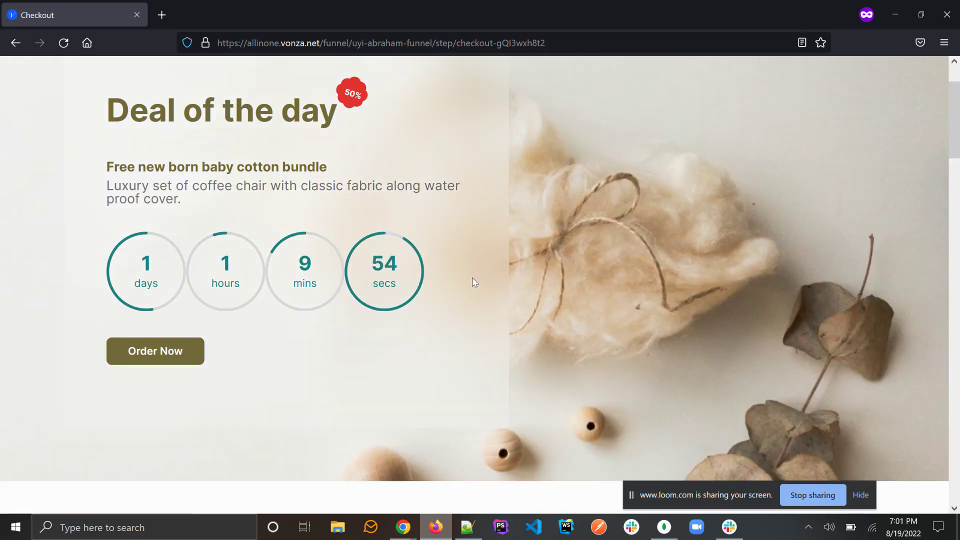
pyautogui.scroll(-5, 474, 268)
pyautogui.scroll(-6, 473, 268)
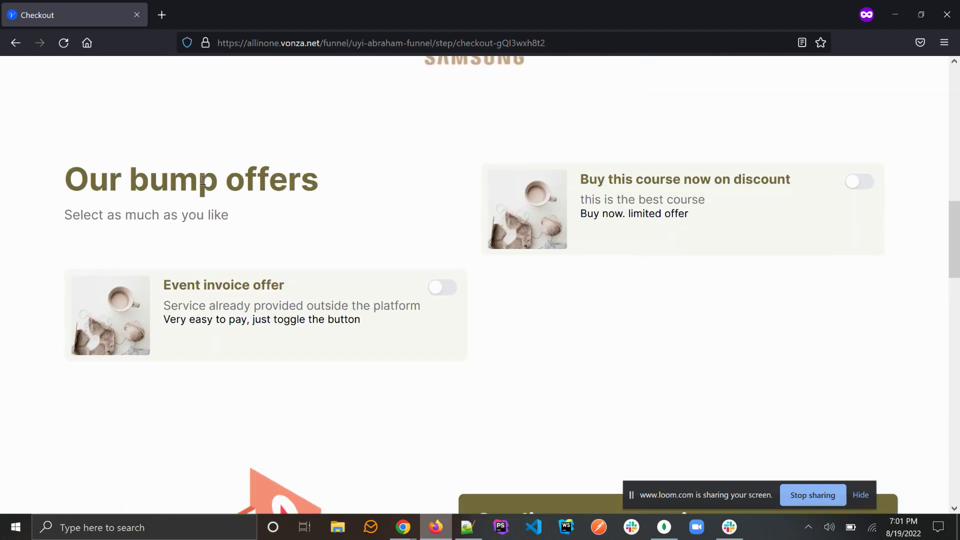
pyautogui.tripleClick(183, 173)
pyautogui.tripleClick(163, 217)
pyautogui.tripleClick(615, 180)
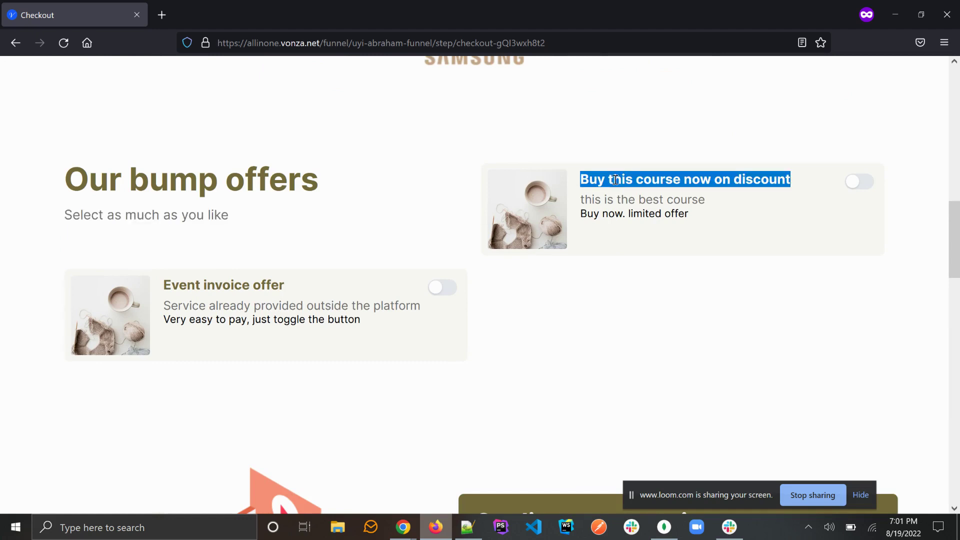
pyautogui.tripleClick(601, 200)
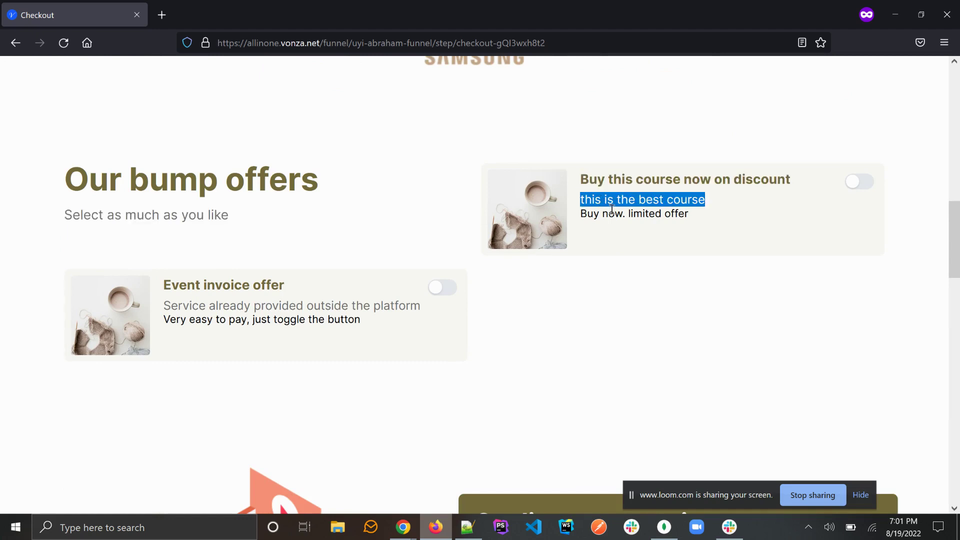
pyautogui.doubleClick(611, 214)
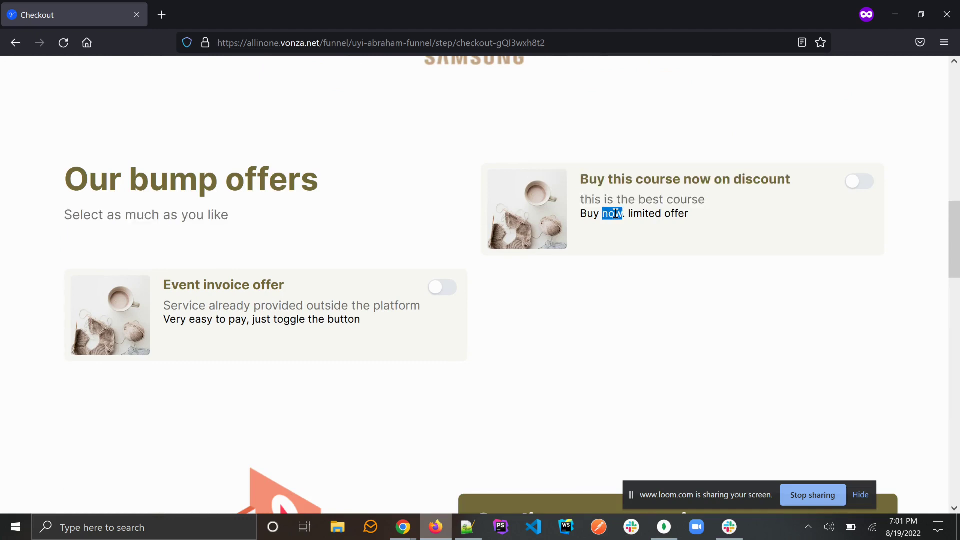
pyautogui.tripleClick(214, 283)
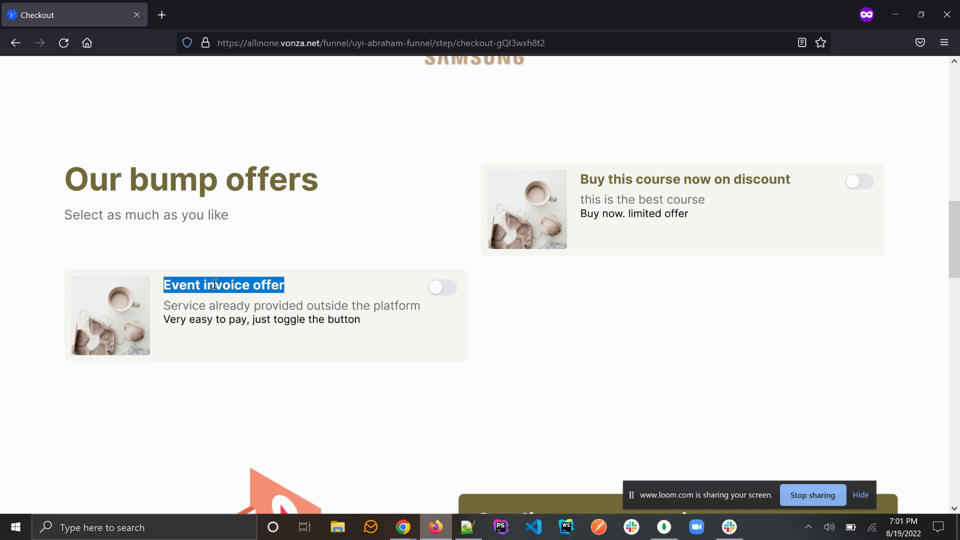
pyautogui.tripleClick(242, 305)
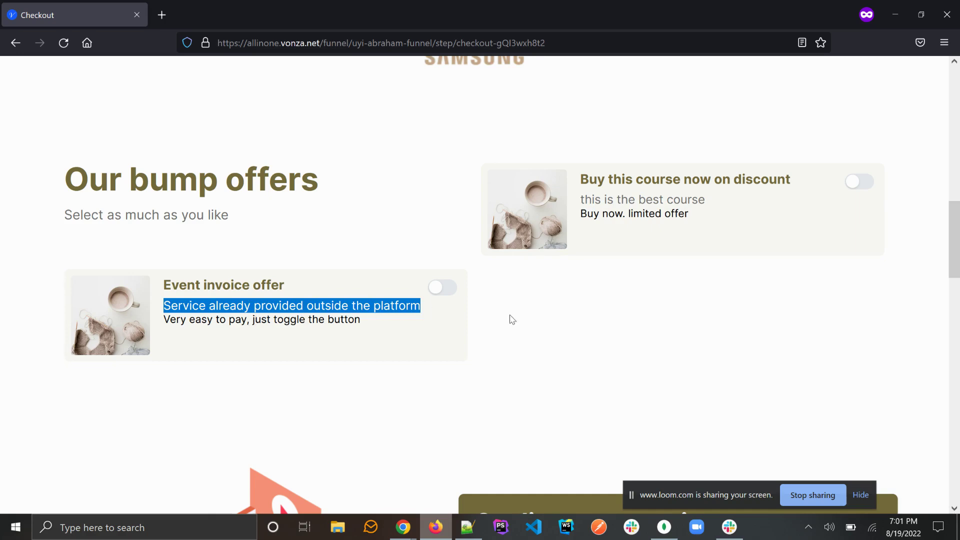
# Step: Check the $60.00 Funnel Amount total with both bump offers switched off
pyautogui.click(553, 320)
pyautogui.scroll(-10, 552, 317)
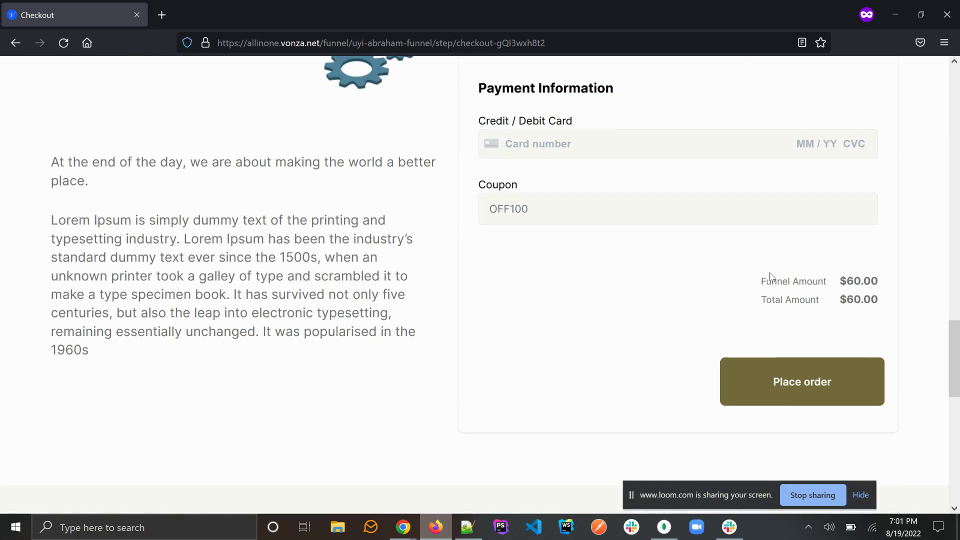
pyautogui.tripleClick(778, 281)
pyautogui.scroll(12, 778, 282)
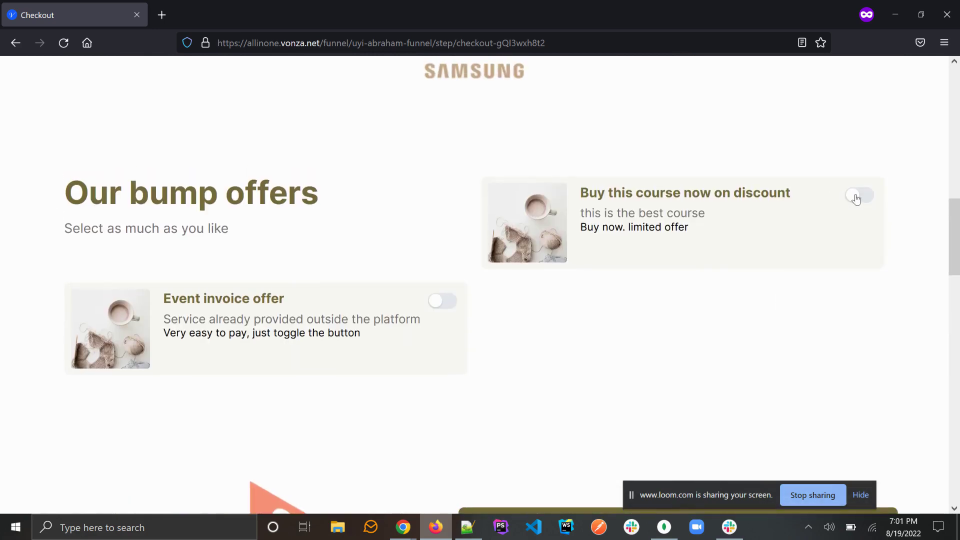
# Step: Turn on the discounted course bump offer and check the $60.00 funnel and $200.00 bump amounts
pyautogui.click(864, 199)
pyautogui.scroll(-10, 892, 279)
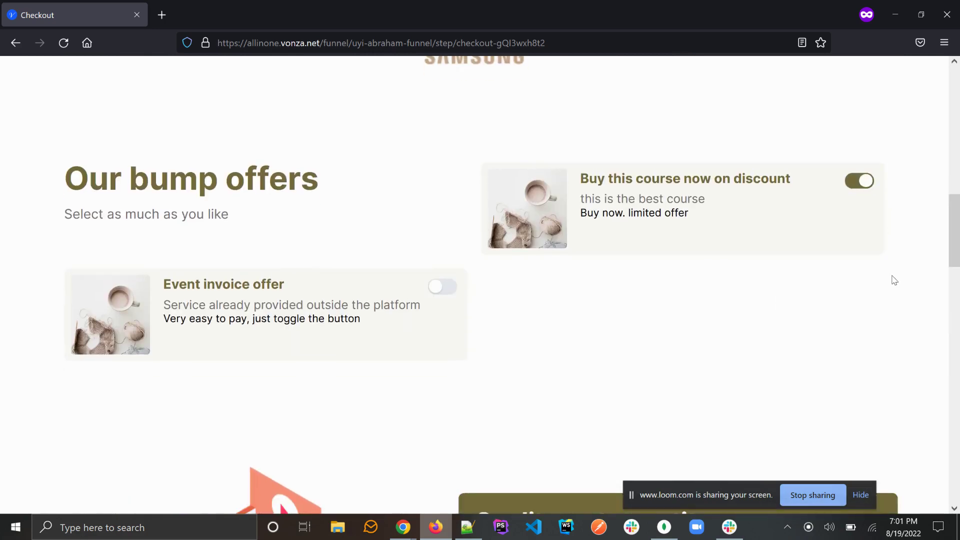
pyautogui.scroll(-3, 894, 280)
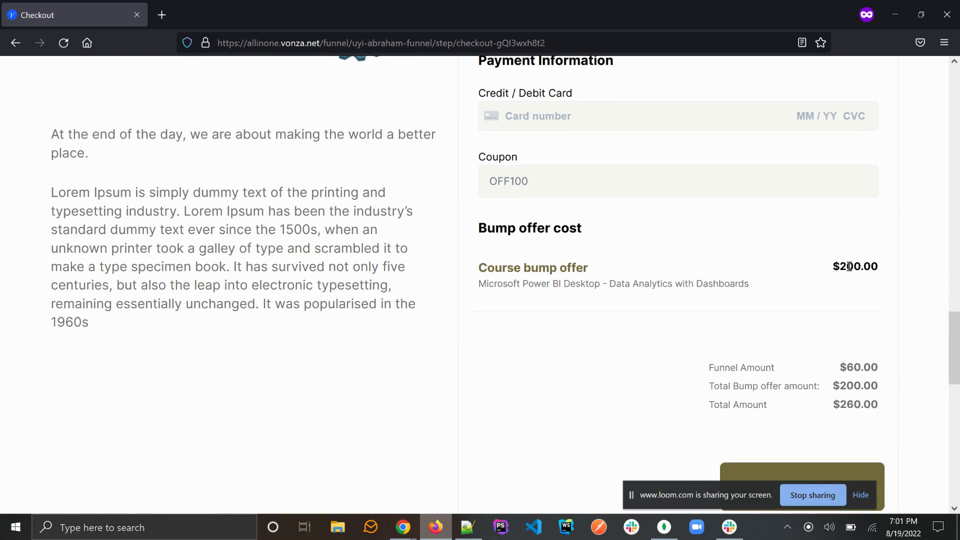
pyautogui.doubleClick(855, 369)
pyautogui.doubleClick(851, 387)
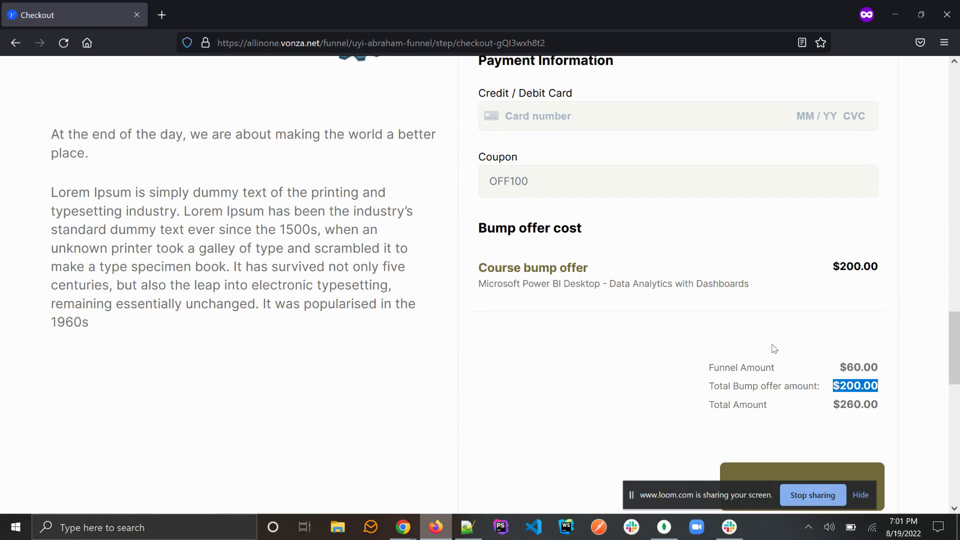
pyautogui.scroll(10, 741, 334)
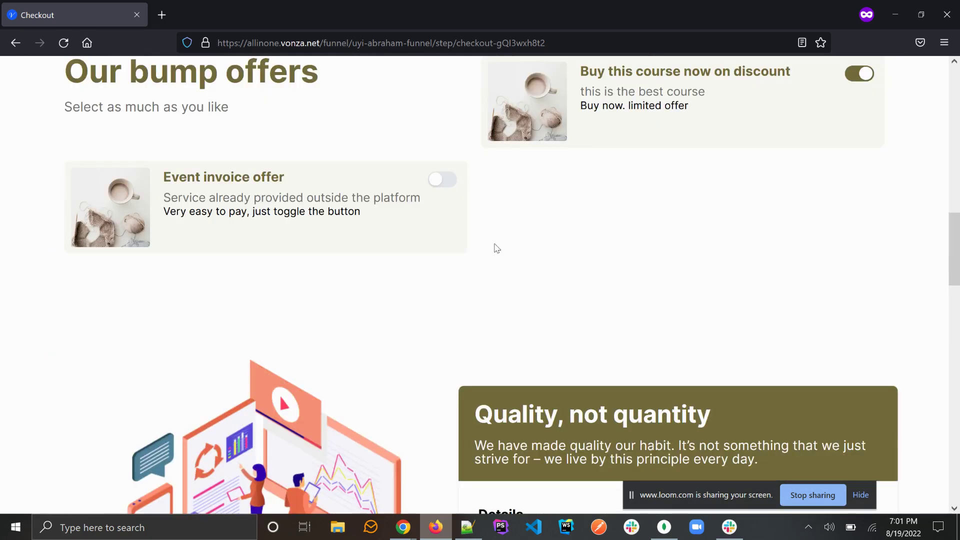
# Step: Turn on the Event invoice bump offer and check its $300.00 price beside the $200.00 course offer
pyautogui.click(441, 180)
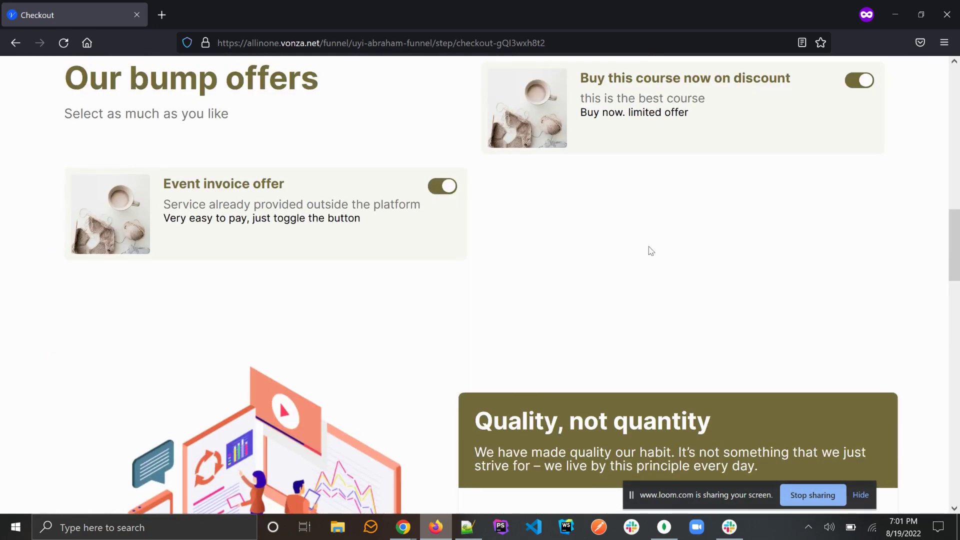
pyautogui.scroll(-5, 655, 260)
pyautogui.scroll(-6, 662, 269)
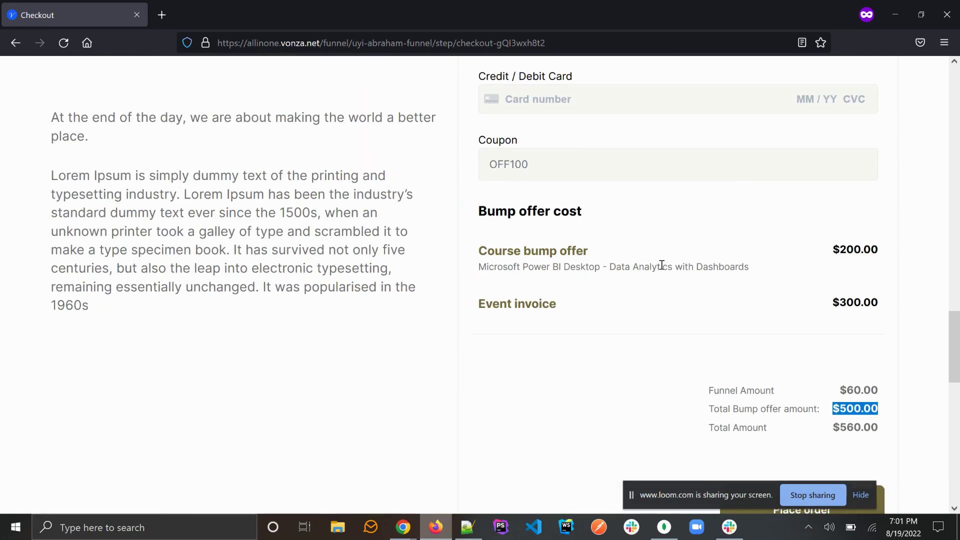
pyautogui.tripleClick(520, 300)
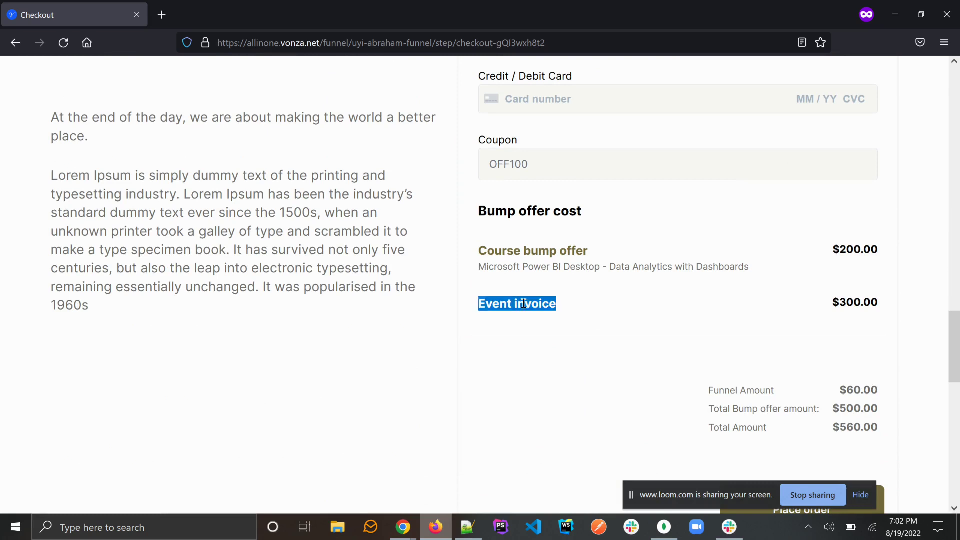
pyautogui.tripleClick(513, 249)
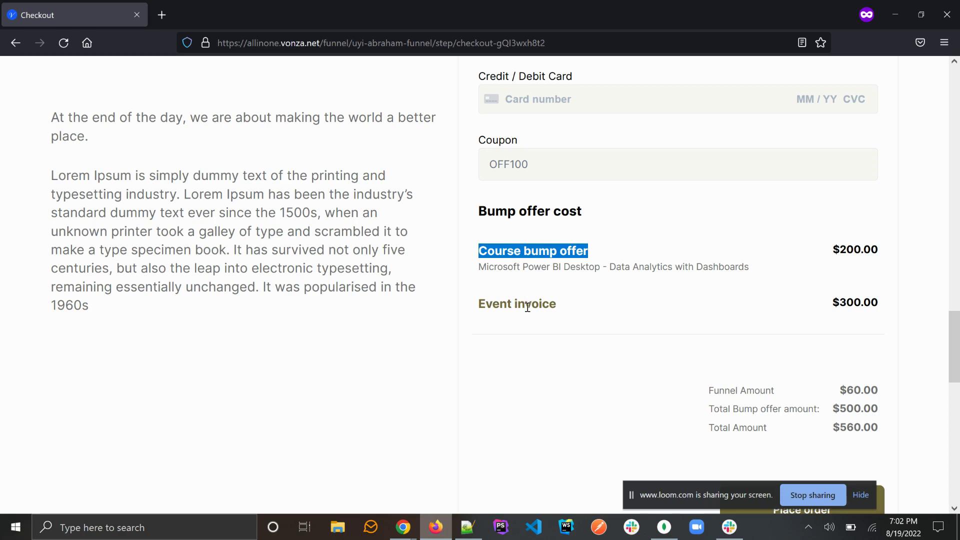
pyautogui.tripleClick(846, 248)
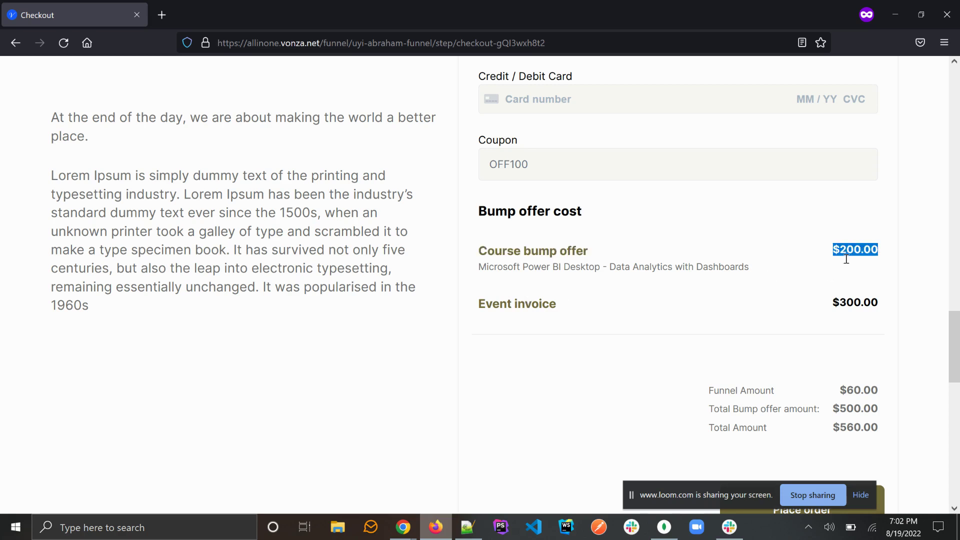
pyautogui.tripleClick(860, 304)
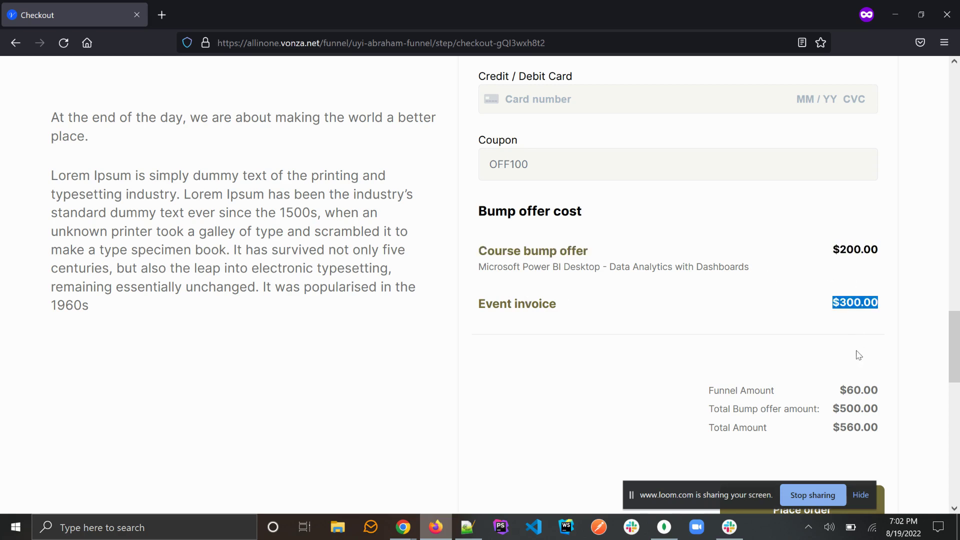
# Step: Verify the $500.00 Total Bump offer amount and the $560.00 Total Amount
pyautogui.click(856, 390)
pyautogui.tripleClick(855, 391)
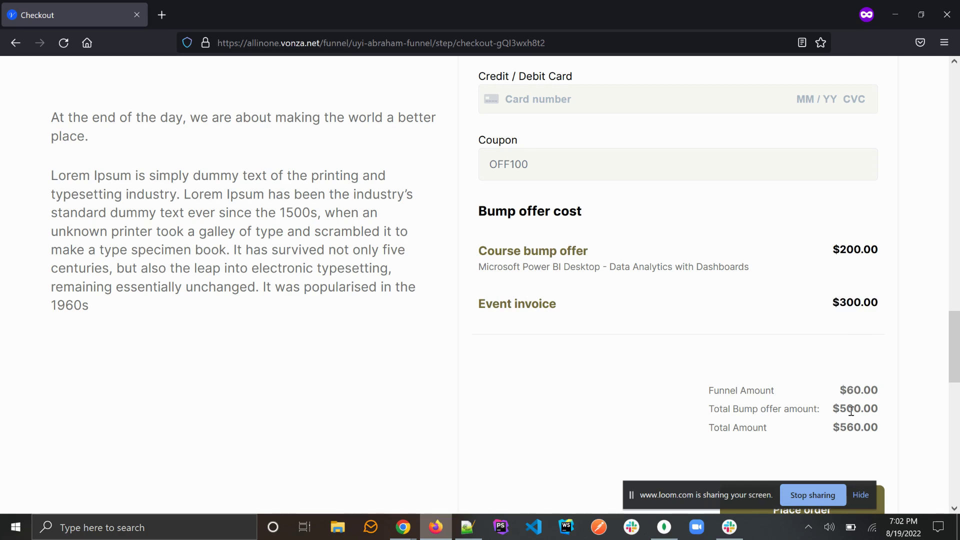
pyautogui.tripleClick(851, 408)
pyautogui.scroll(-1, 847, 394)
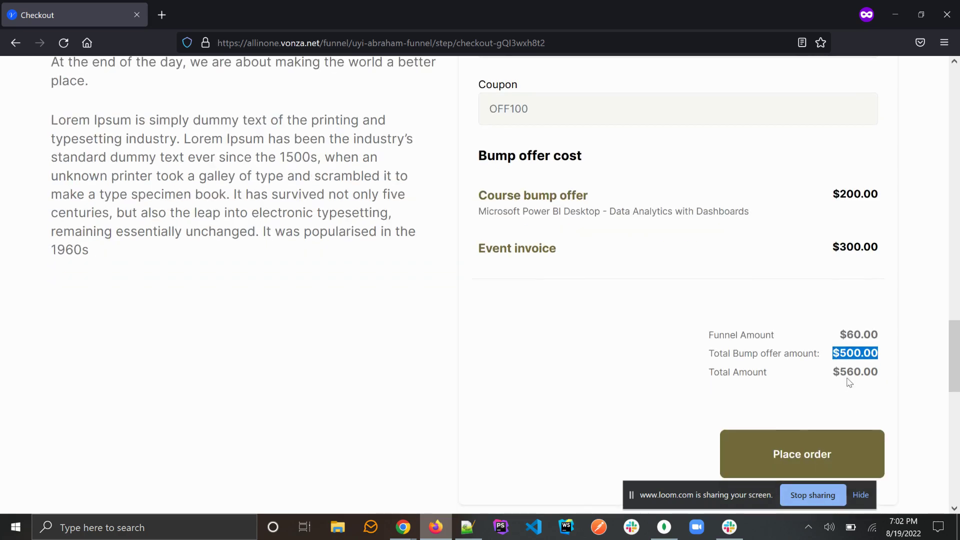
pyautogui.click(849, 373)
pyautogui.tripleClick(848, 372)
pyautogui.scroll(5, 683, 289)
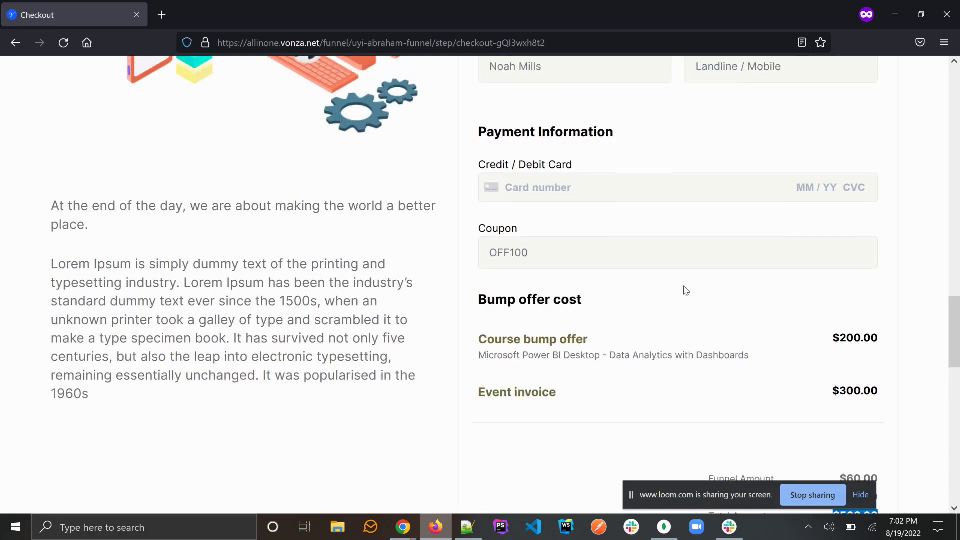
# Step: Fill in the buyer's name, contact number and the 4242 test card with expiry 11/22
pyautogui.click(565, 192)
pyautogui.write('Uyi')
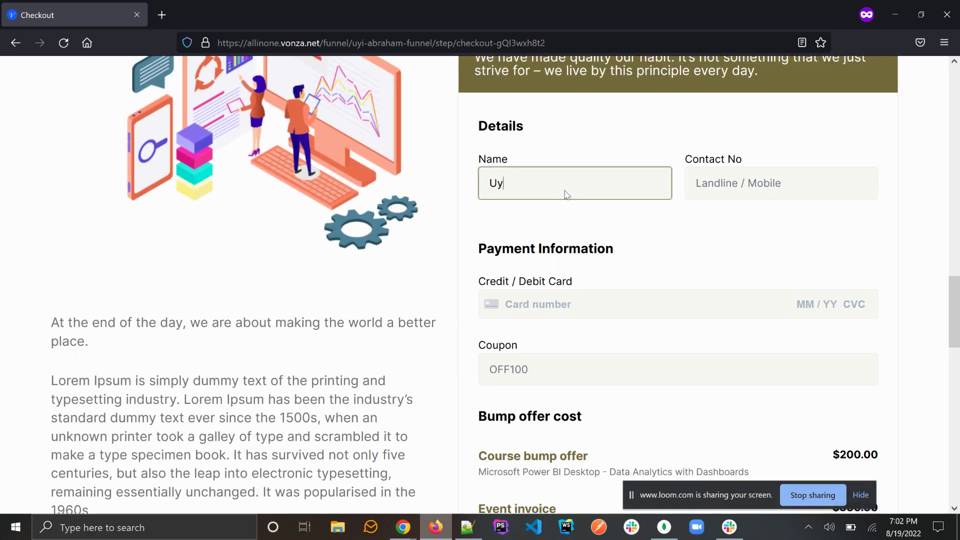
pyautogui.press('Tab')
pyautogui.write('234234234')
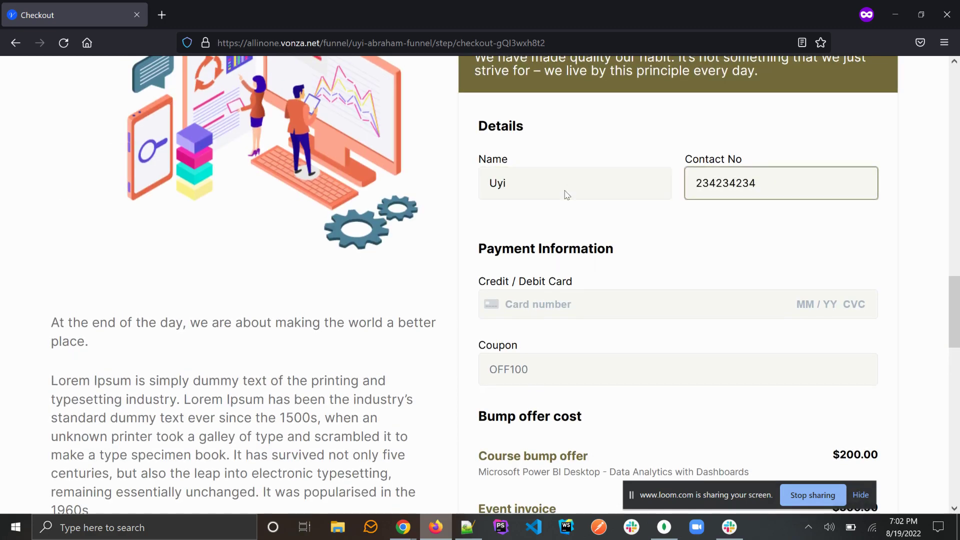
pyautogui.click(548, 299)
pyautogui.write('42')
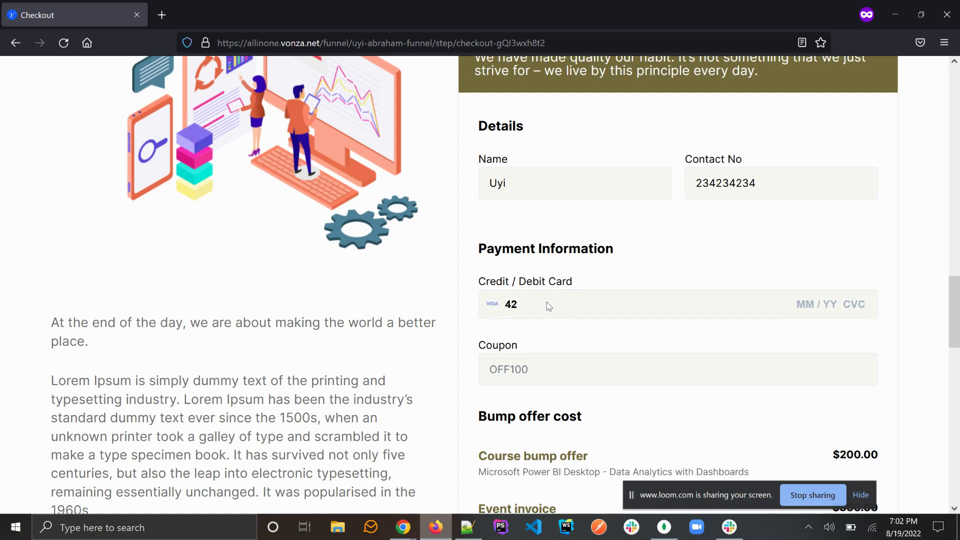
pyautogui.write('42 4242 4242 4242 11 / 22 123')
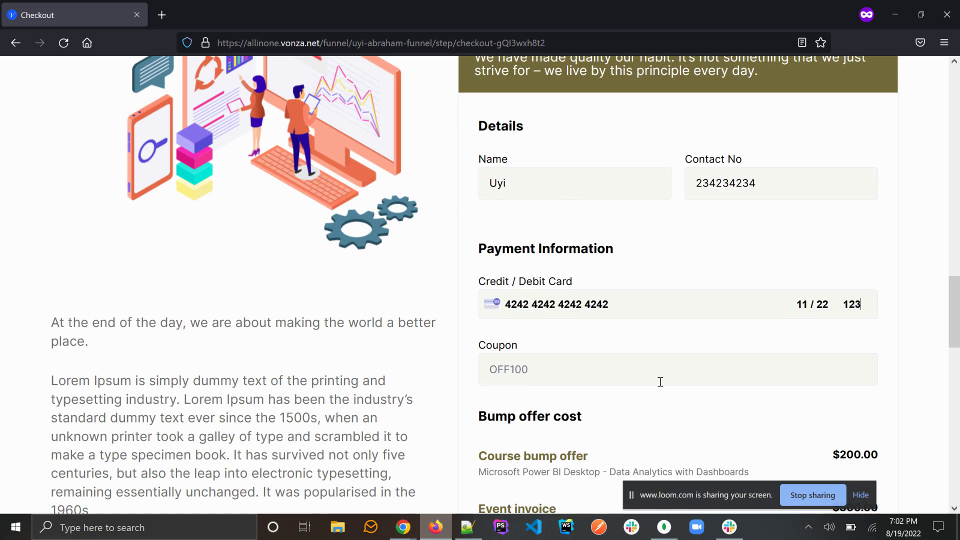
# Step: Review the Power BI course, Event invoice lines and totals, then place the $560.00 order
pyautogui.scroll(-6, 660, 382)
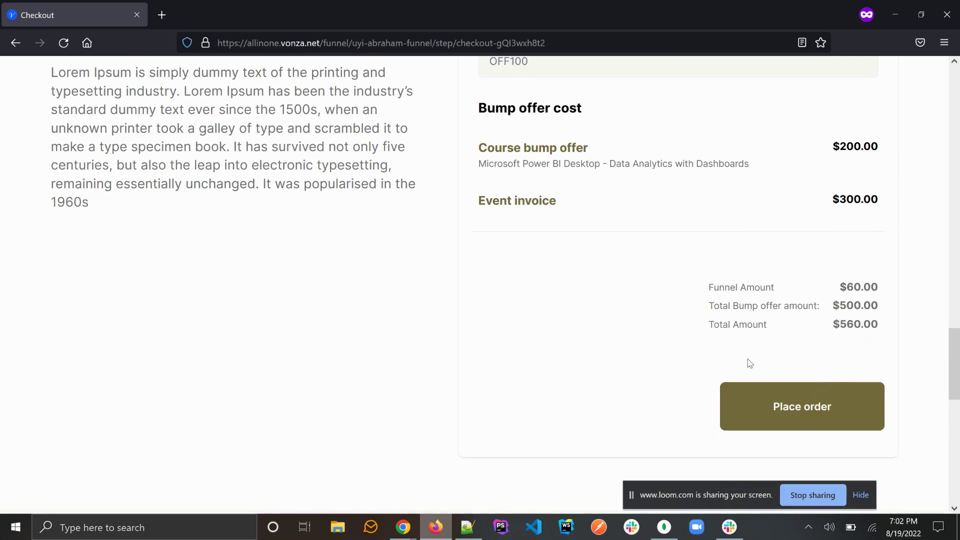
pyautogui.scroll(10, 743, 351)
pyautogui.scroll(5, 743, 352)
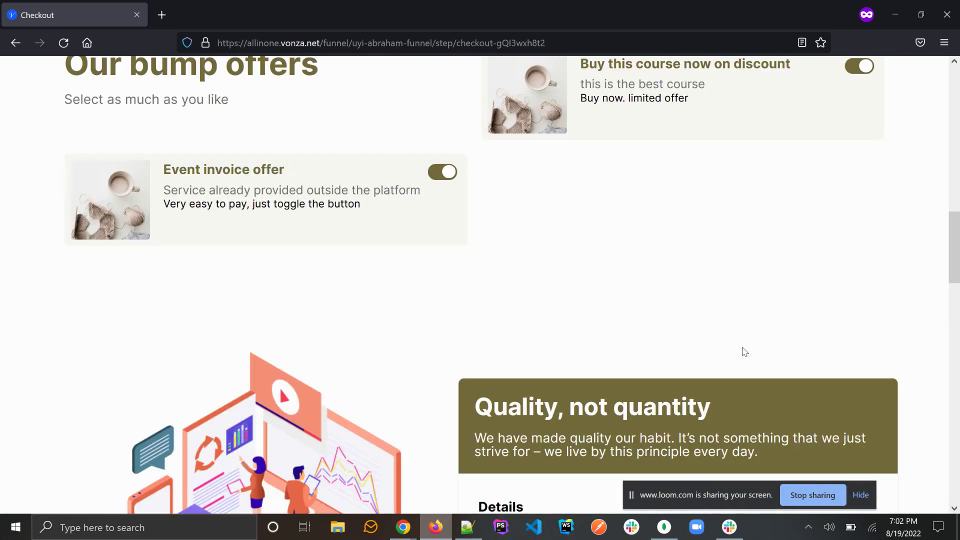
pyautogui.scroll(-15, 744, 352)
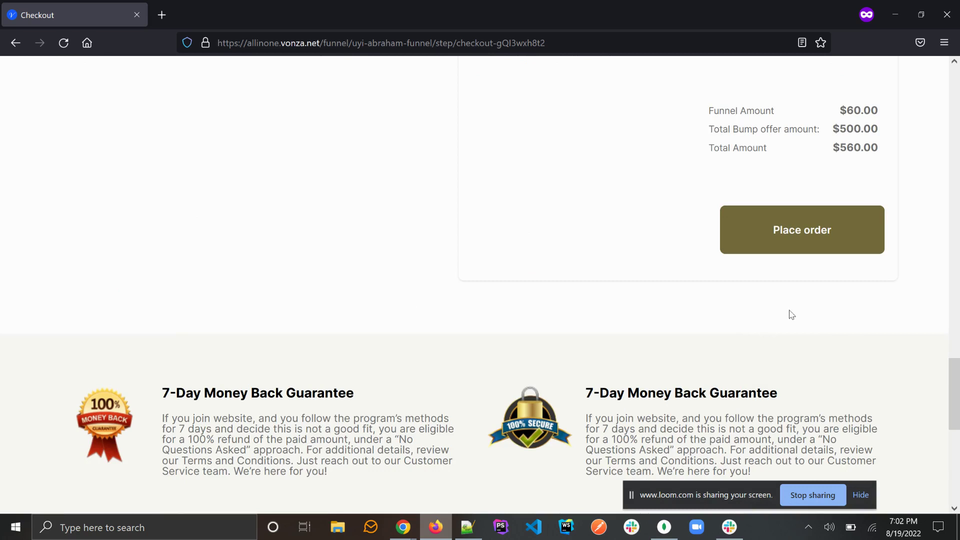
pyautogui.scroll(1, 791, 313)
pyautogui.scroll(1, 713, 199)
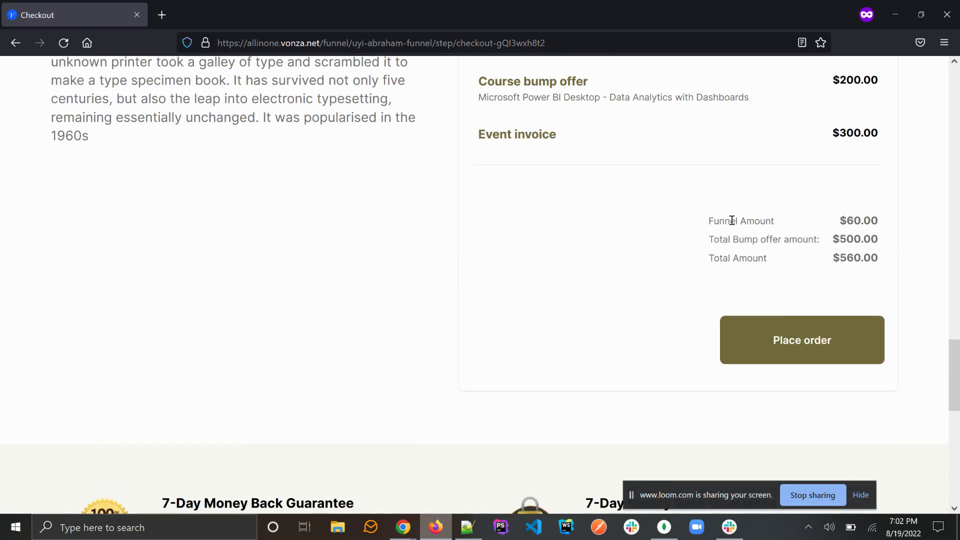
pyautogui.tripleClick(764, 219)
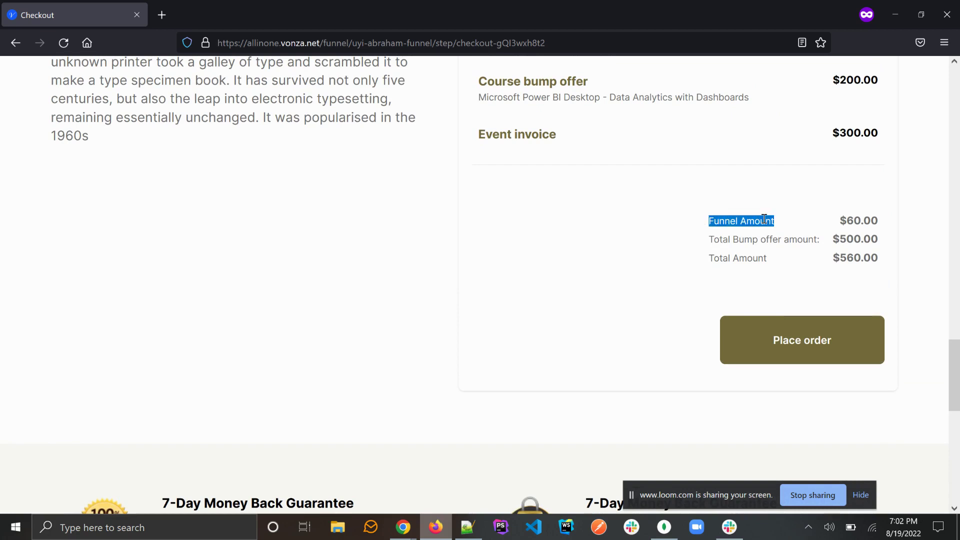
pyautogui.scroll(1, 764, 219)
pyautogui.doubleClick(570, 159)
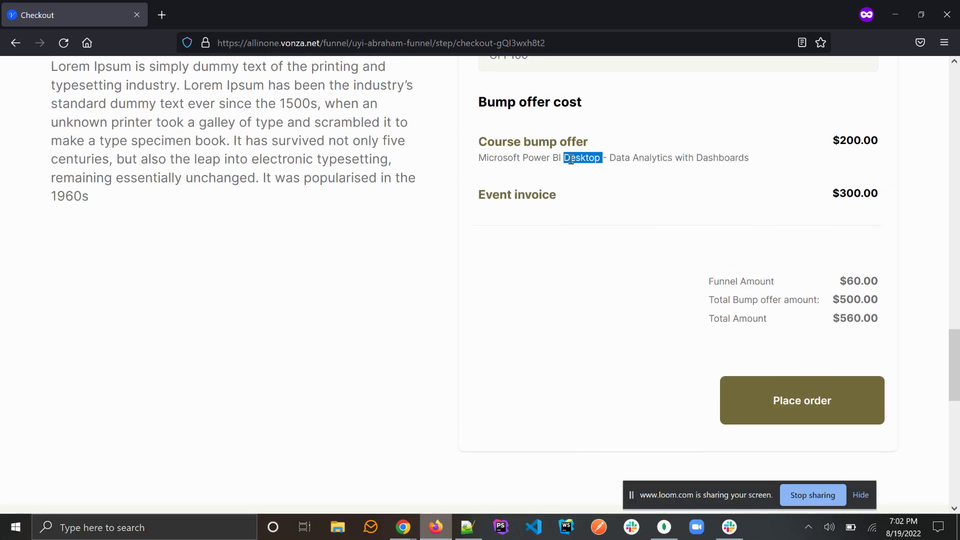
pyautogui.tripleClick(571, 159)
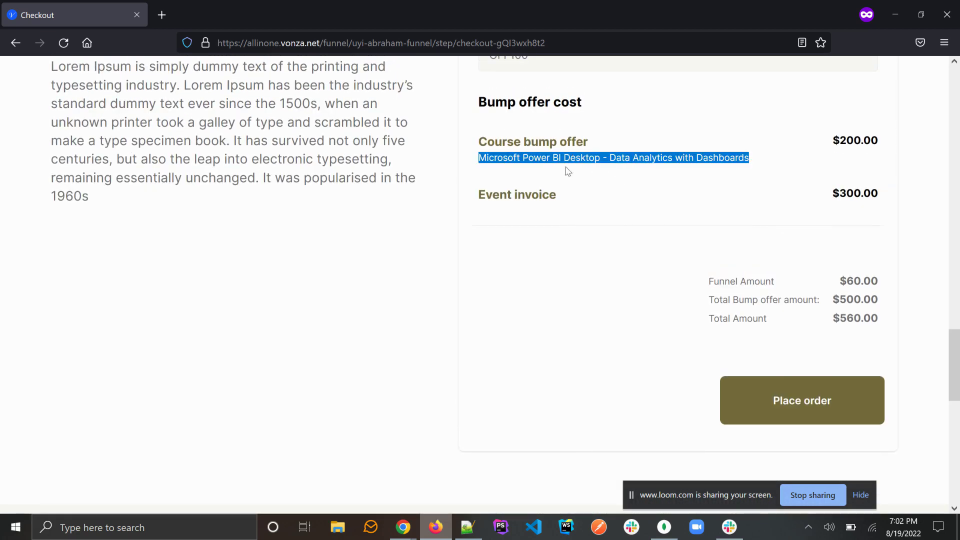
pyautogui.tripleClick(546, 196)
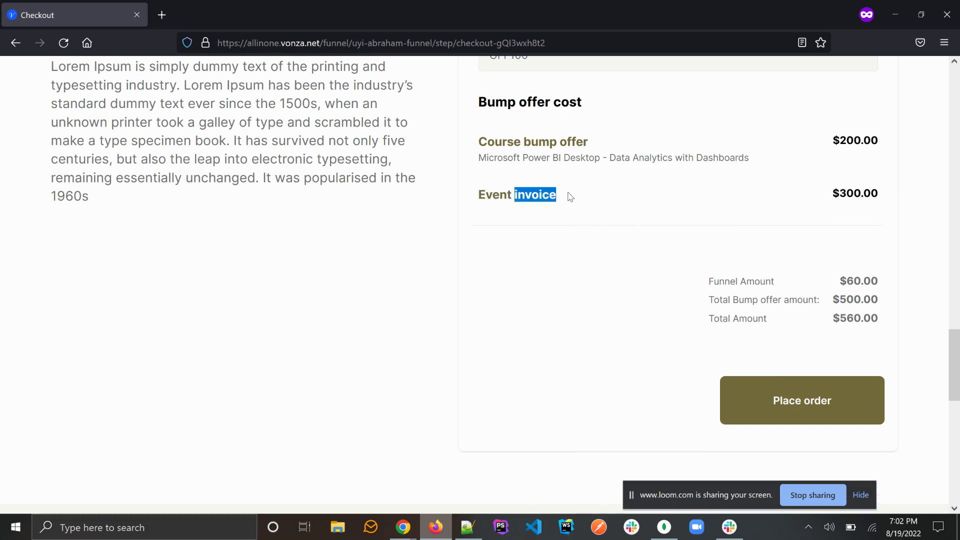
pyautogui.click(619, 269)
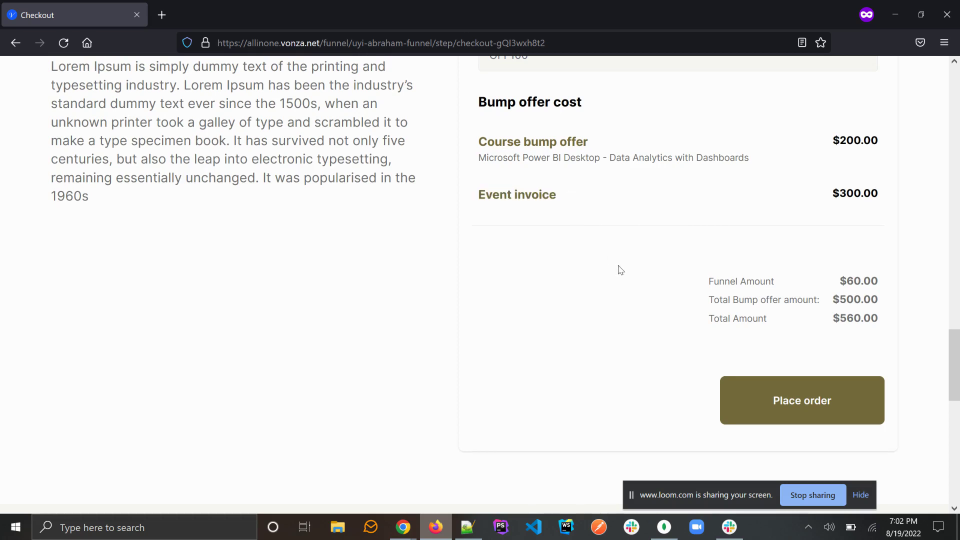
pyautogui.click(793, 401)
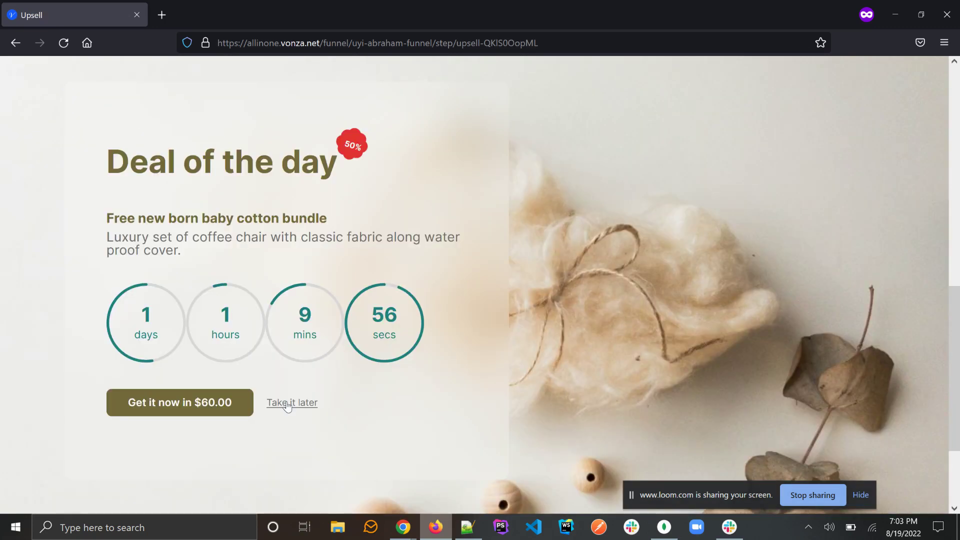
# Step: Decline the Deal of the day upsell with 'Take it later'
pyautogui.click(287, 404)
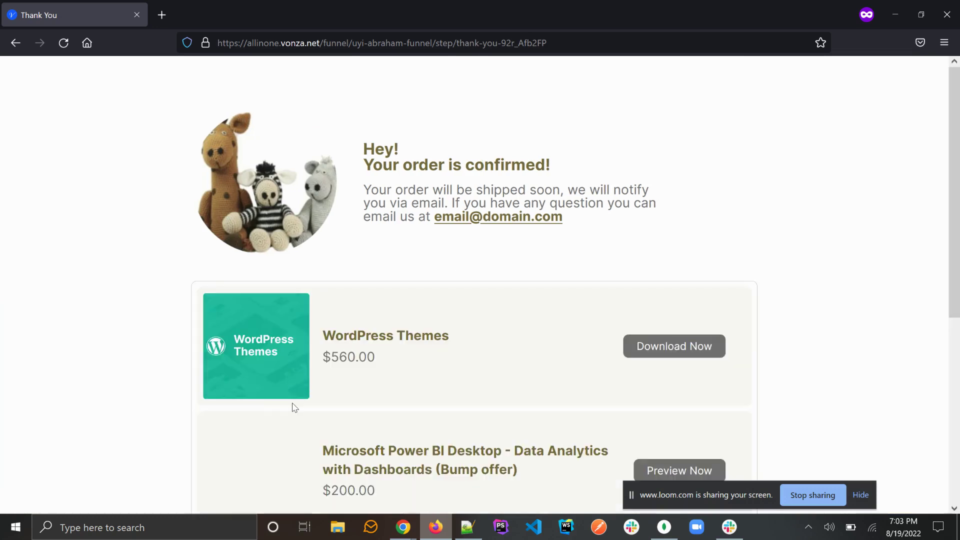
# Step: Verify WordPress Themes is listed at $560.00 on the Thank You page
pyautogui.scroll(-5, 294, 408)
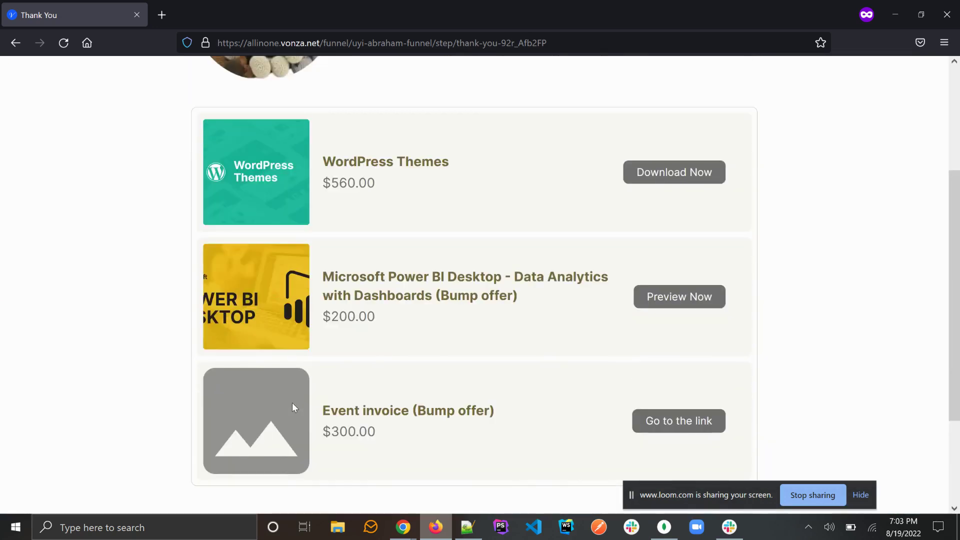
pyautogui.tripleClick(398, 160)
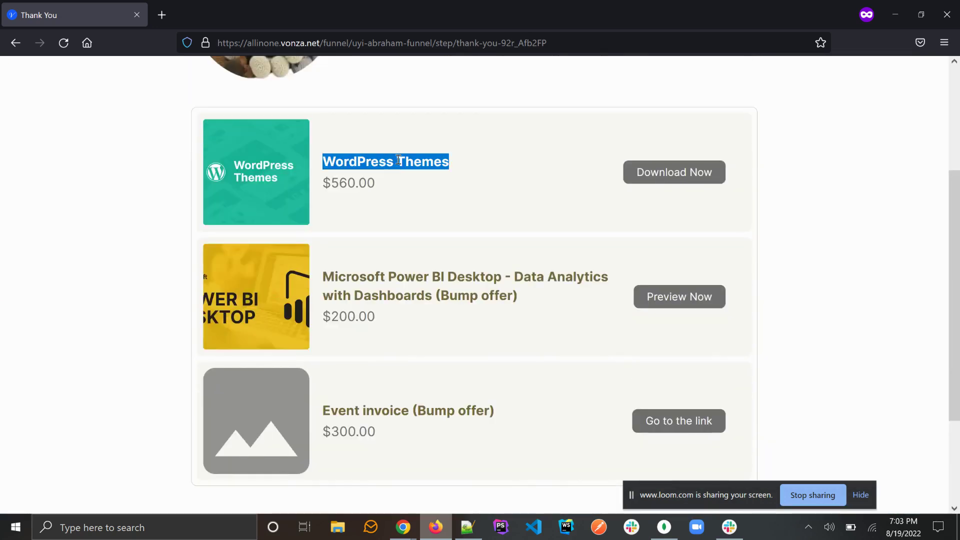
pyautogui.tripleClick(350, 183)
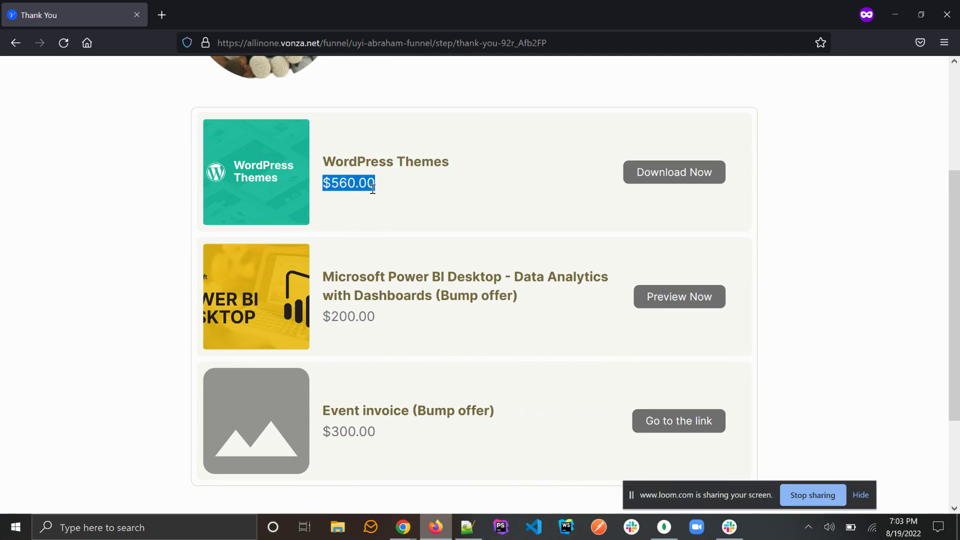
pyautogui.click(384, 193)
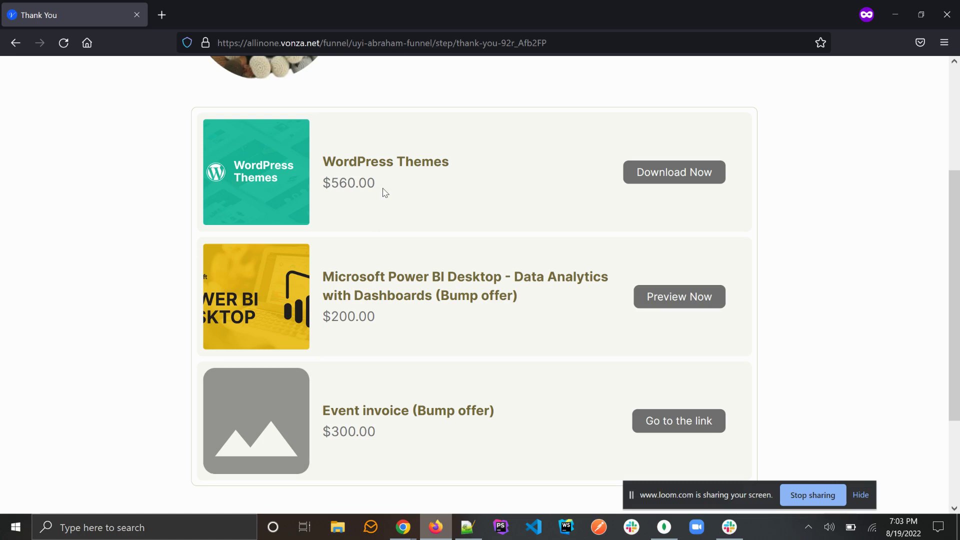
pyautogui.doubleClick(365, 184)
pyautogui.scroll(-3, 365, 200)
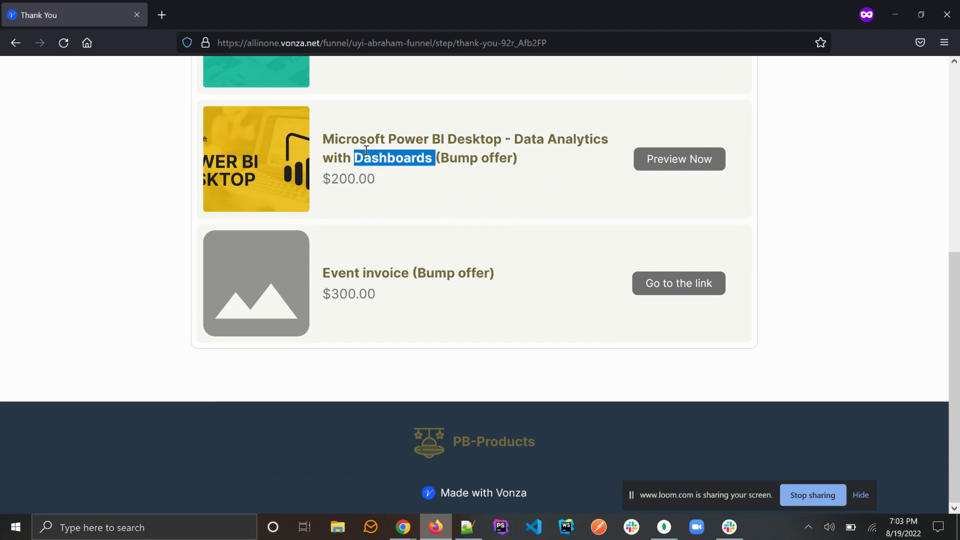
# Step: Check the Power BI Dashboards and Event invoice ($300.00) bump offers, then follow the Event invoice link
pyautogui.tripleClick(367, 151)
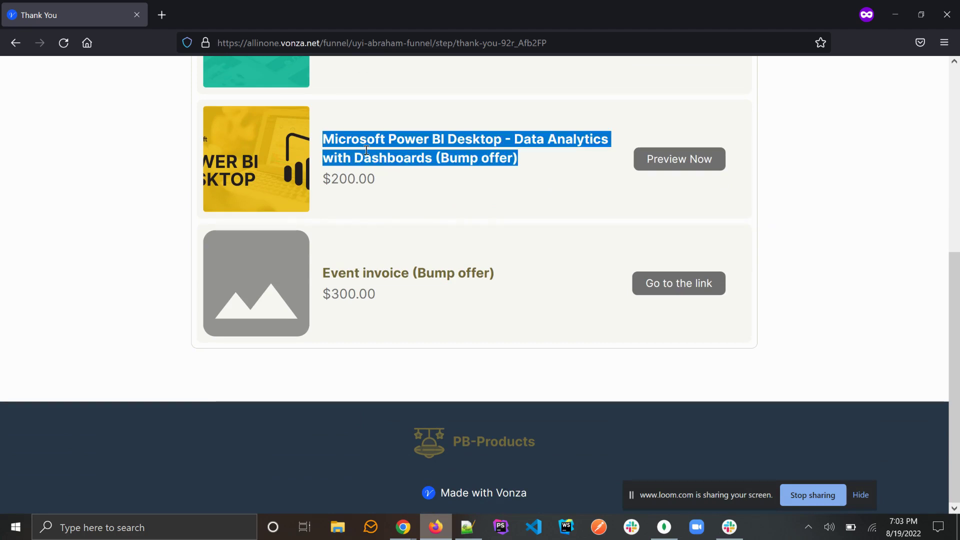
pyautogui.click(433, 157)
pyautogui.moveTo(432, 157); pyautogui.dragTo(553, 158)
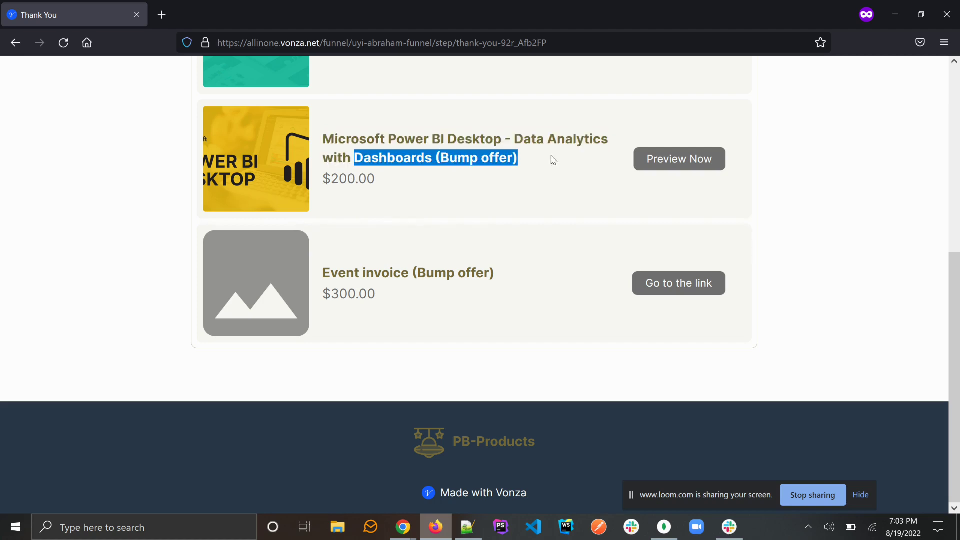
pyautogui.click(553, 159)
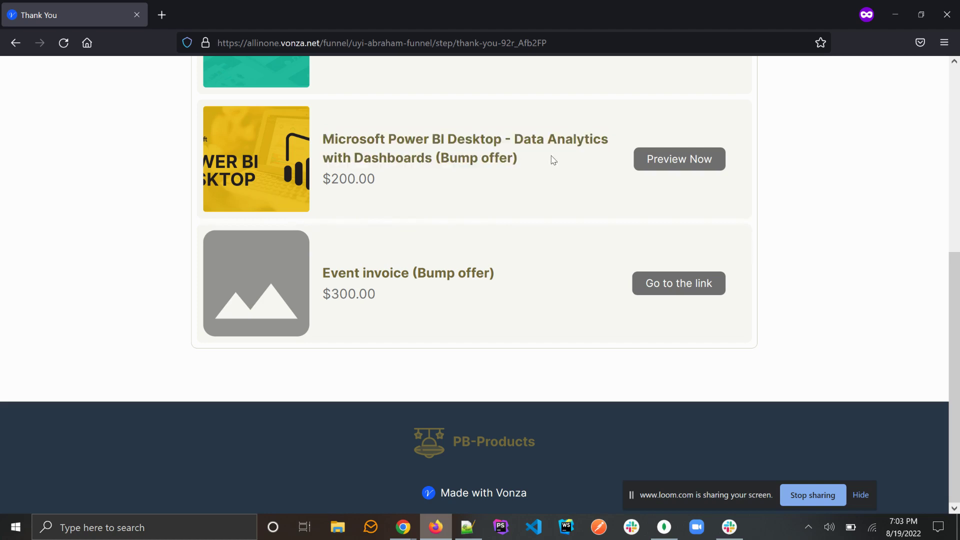
pyautogui.tripleClick(348, 271)
pyautogui.doubleClick(349, 271)
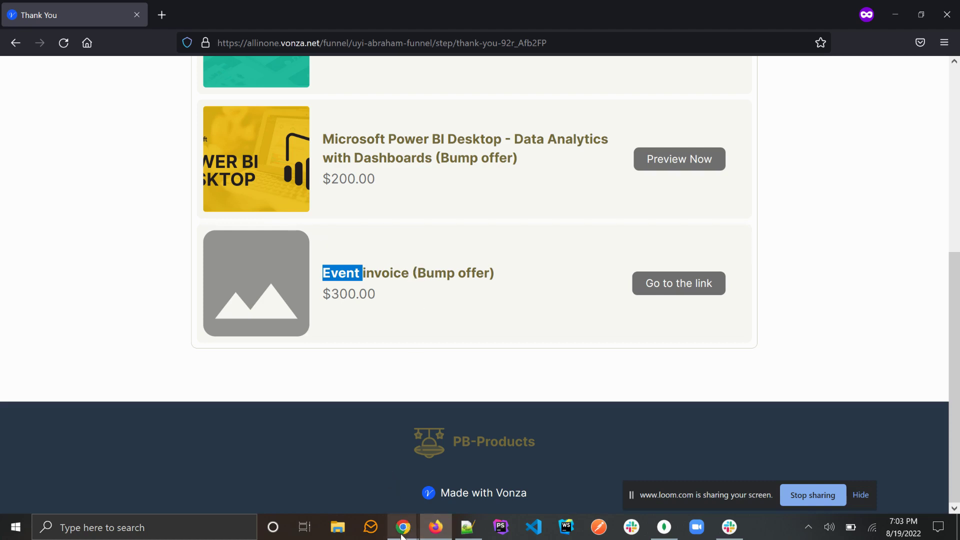
pyautogui.click(413, 274)
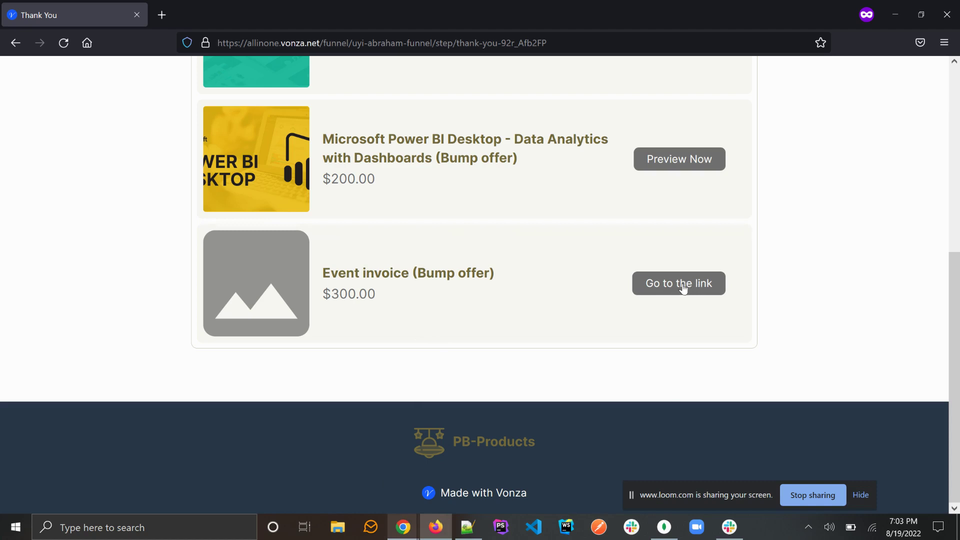
pyautogui.tripleClick(342, 295)
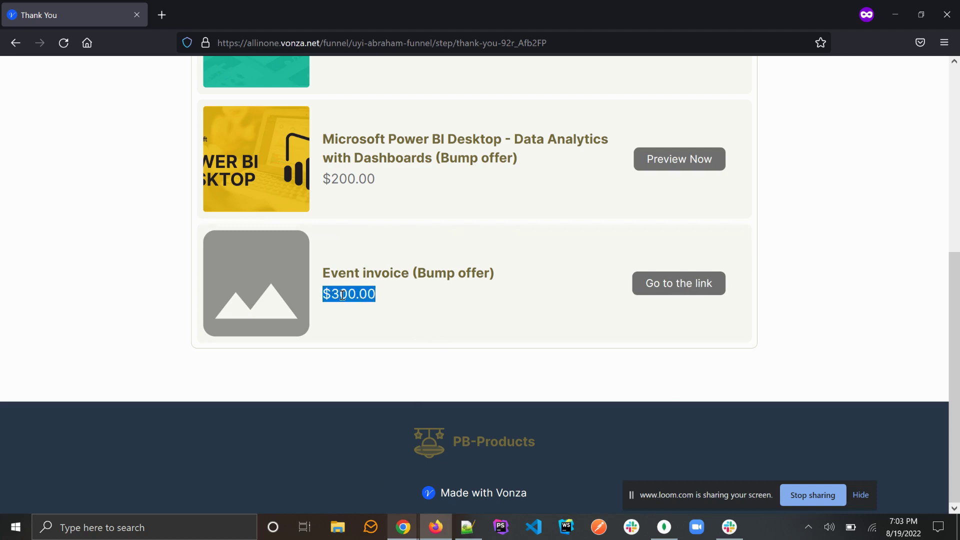
pyautogui.click(413, 272)
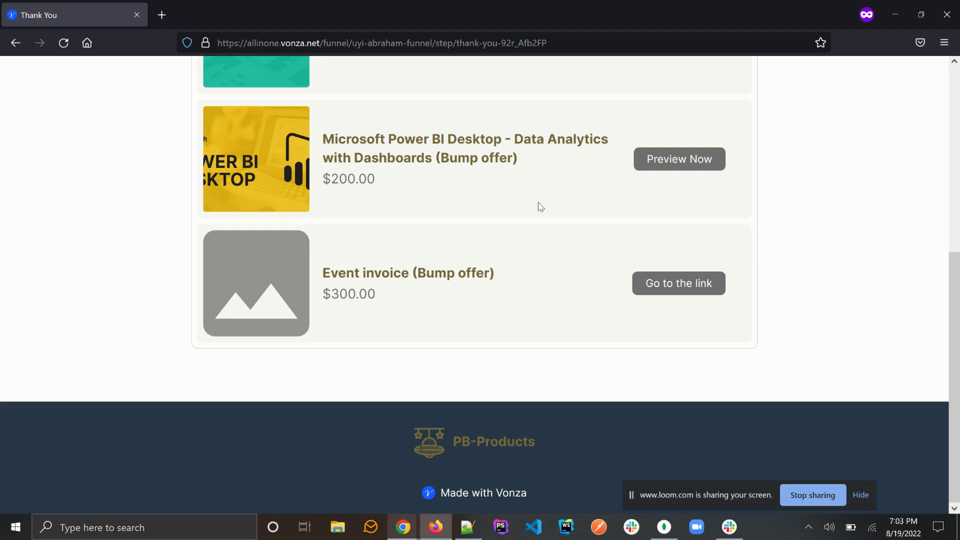
pyautogui.click(676, 283)
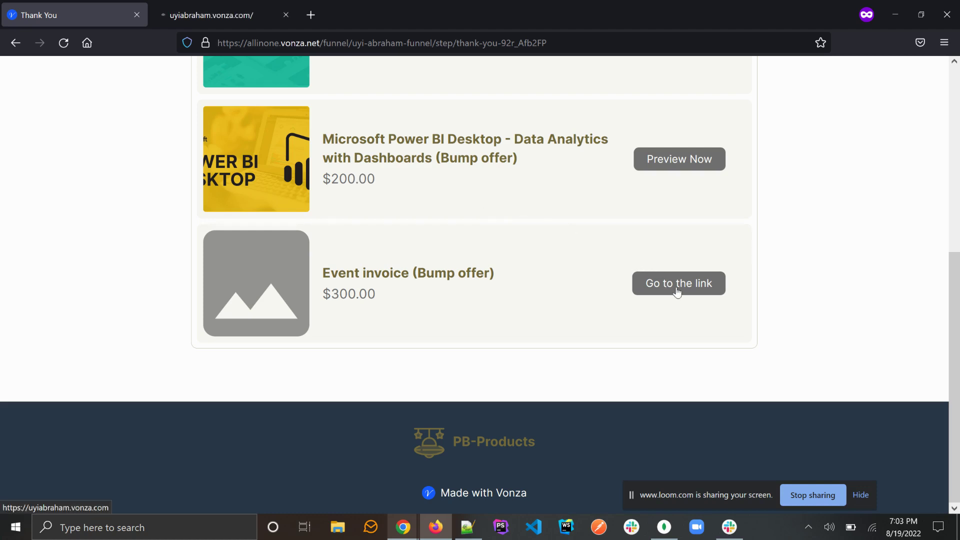
# Step: Close the new storefront tab and reconfirm the Event invoice bump offer at $300.00
pyautogui.click(223, 15)
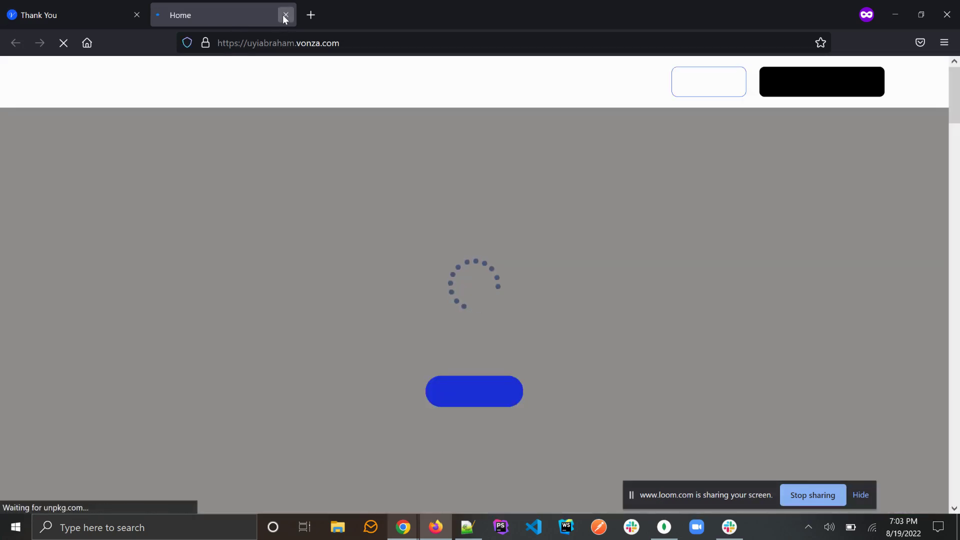
pyautogui.click(284, 15)
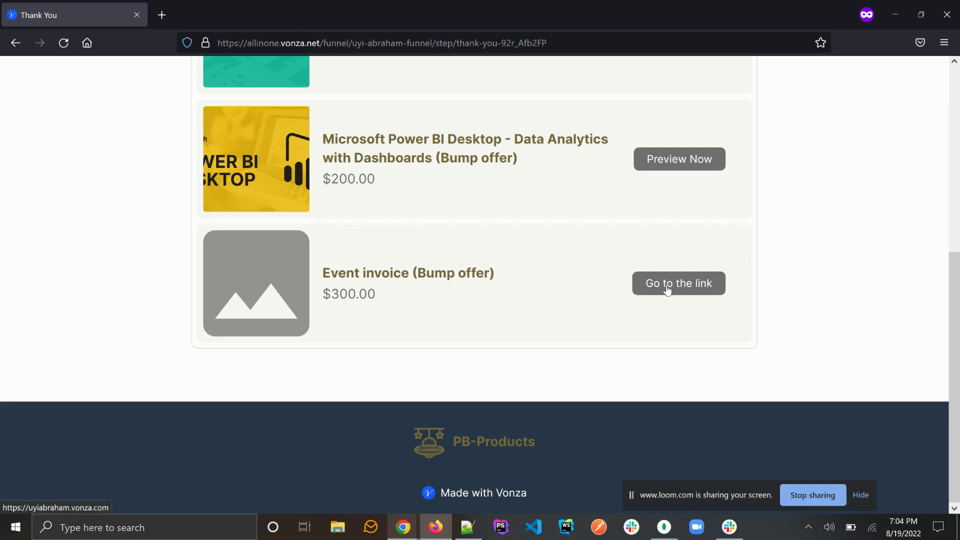
pyautogui.tripleClick(358, 294)
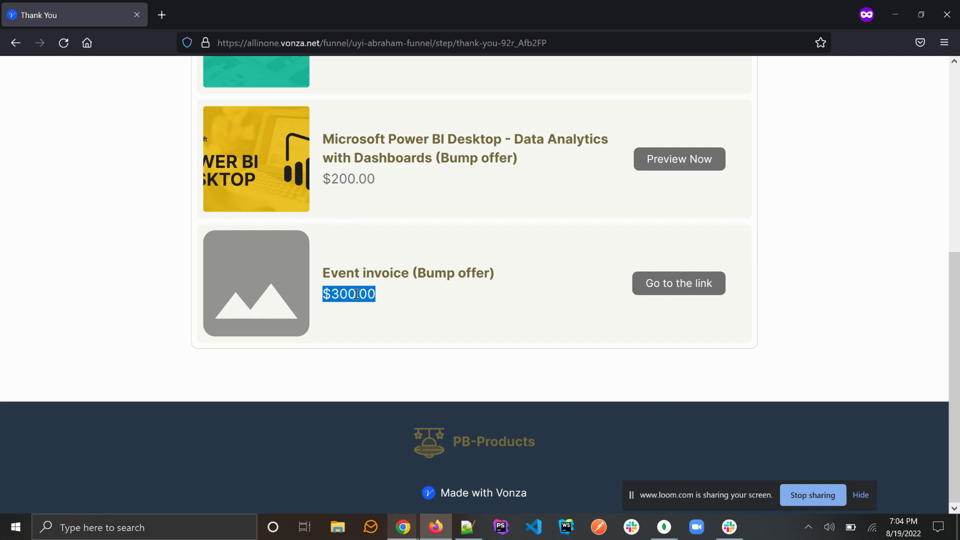
pyautogui.click(404, 528)
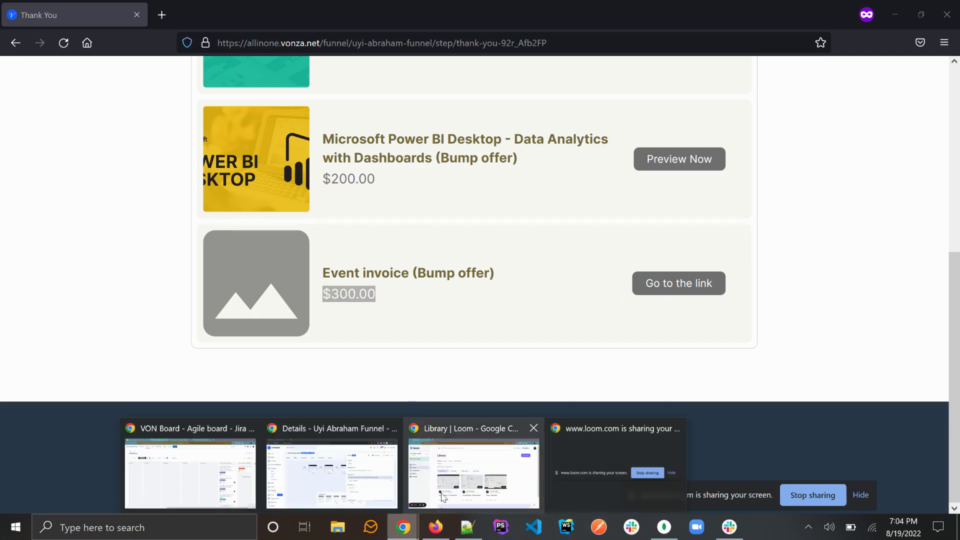
# Step: Open Sales > Analytics in the admin window and the $560.00 WordPress Themes transaction
pyautogui.click(332, 470)
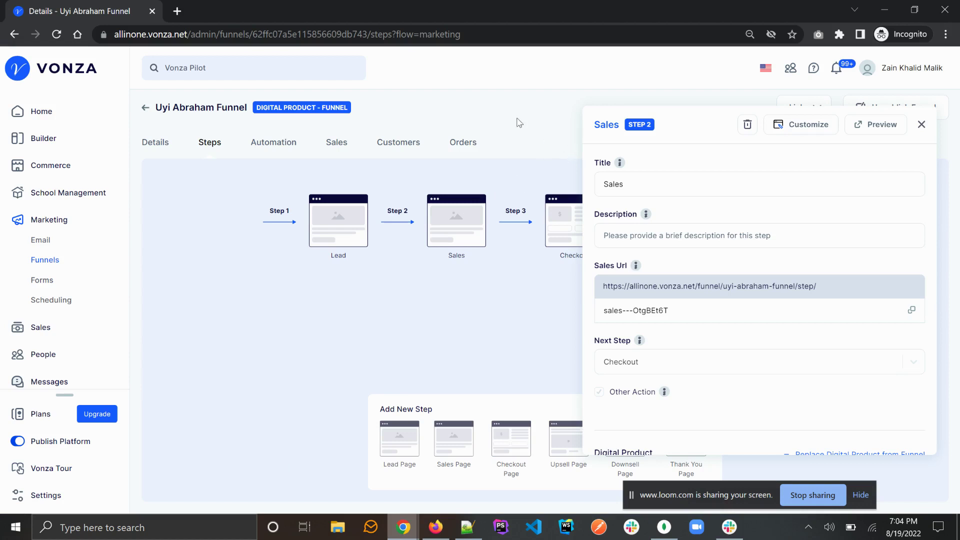
pyautogui.click(43, 331)
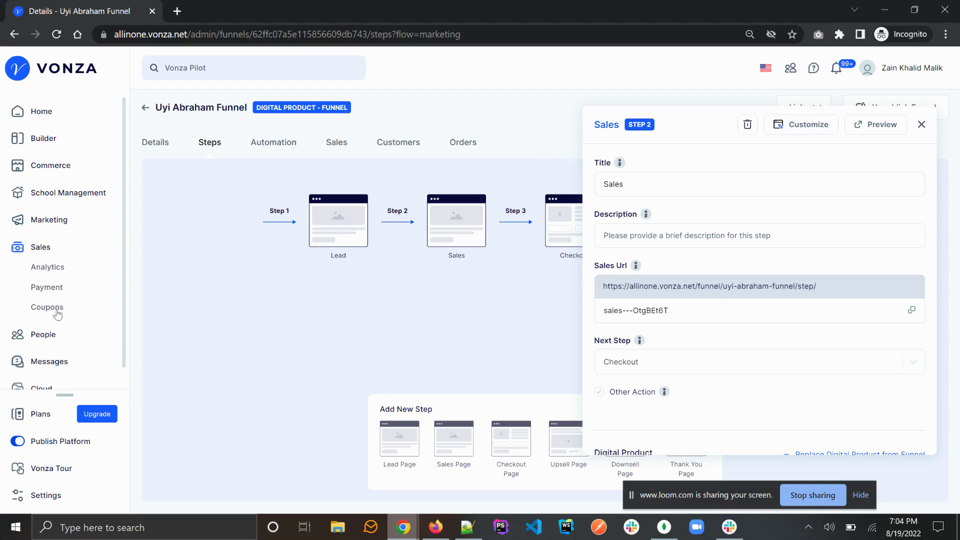
pyautogui.click(47, 270)
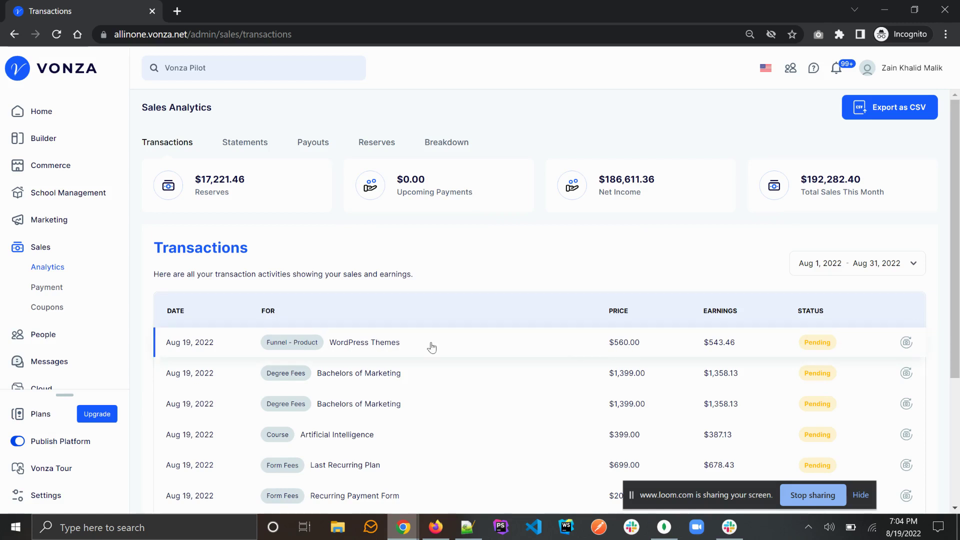
pyautogui.click(375, 345)
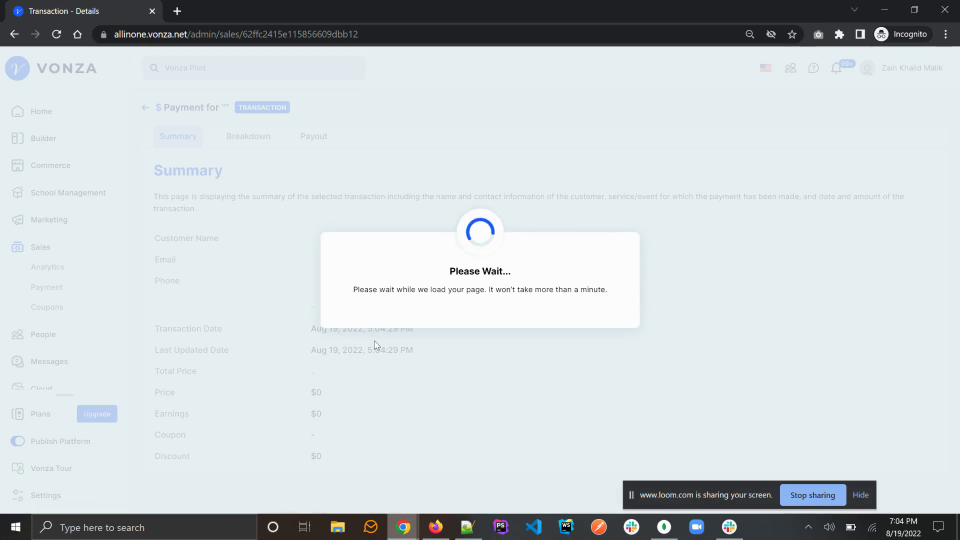
# Step: Review the WordPress Themes transaction: bump offers at $200.00 and $300.00, Total Price $60.00
pyautogui.scroll(-1, 376, 345)
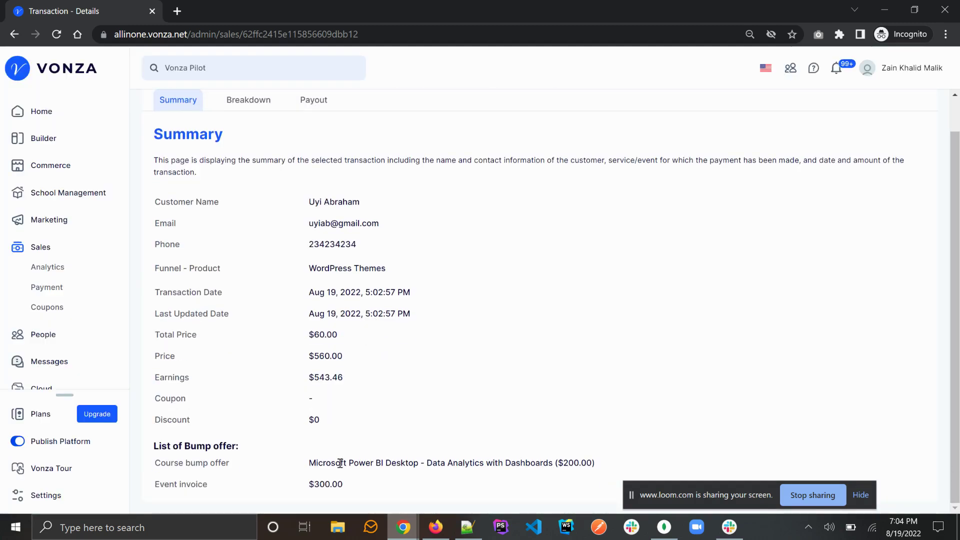
pyautogui.tripleClick(450, 462)
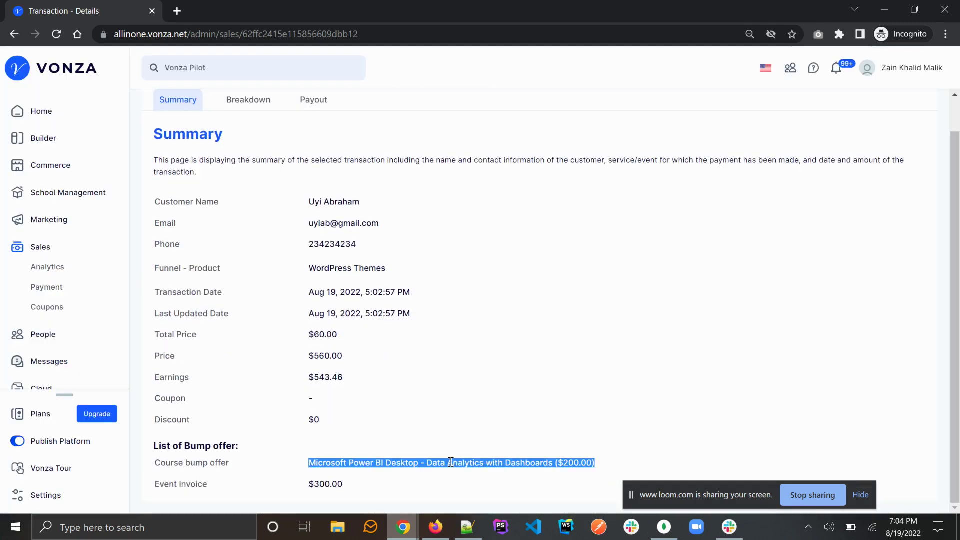
pyautogui.tripleClick(329, 485)
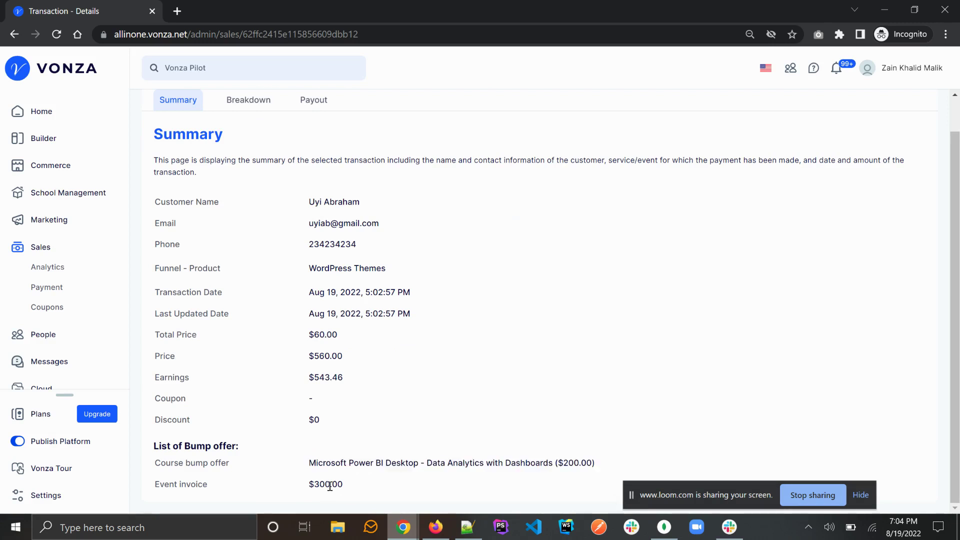
pyautogui.tripleClick(325, 336)
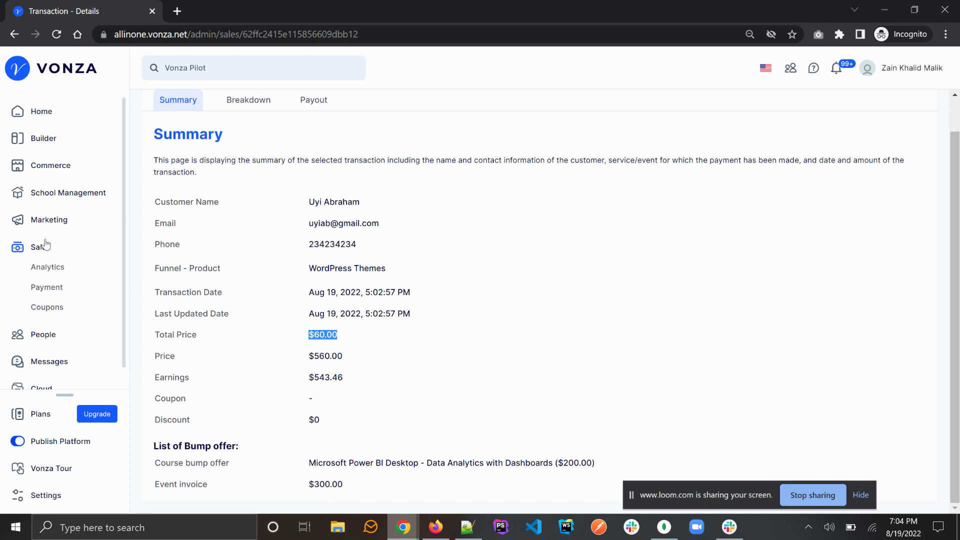
pyautogui.click(45, 222)
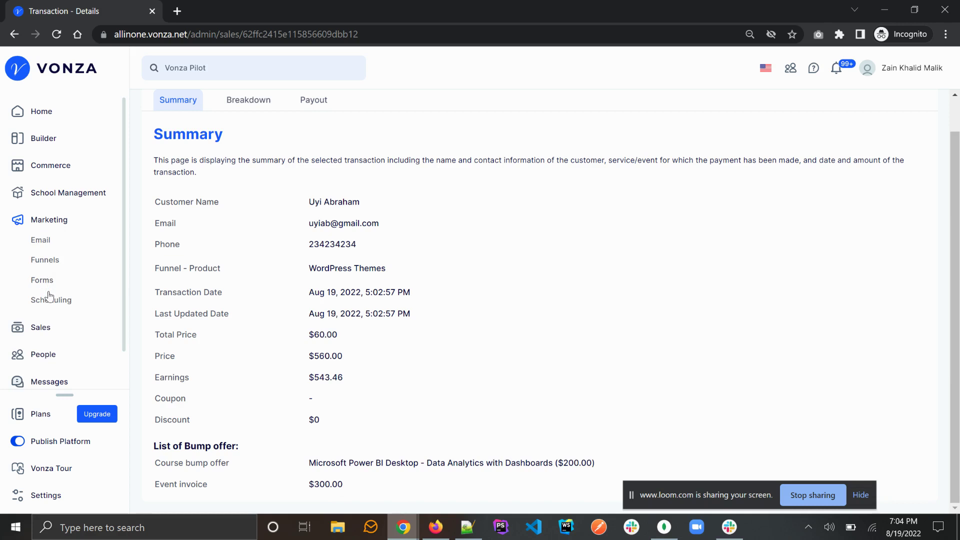
pyautogui.click(432, 529)
# Step: Check the live Thank You page in Firefox
pyautogui.click(495, 275)
pyautogui.scroll(1, 498, 277)
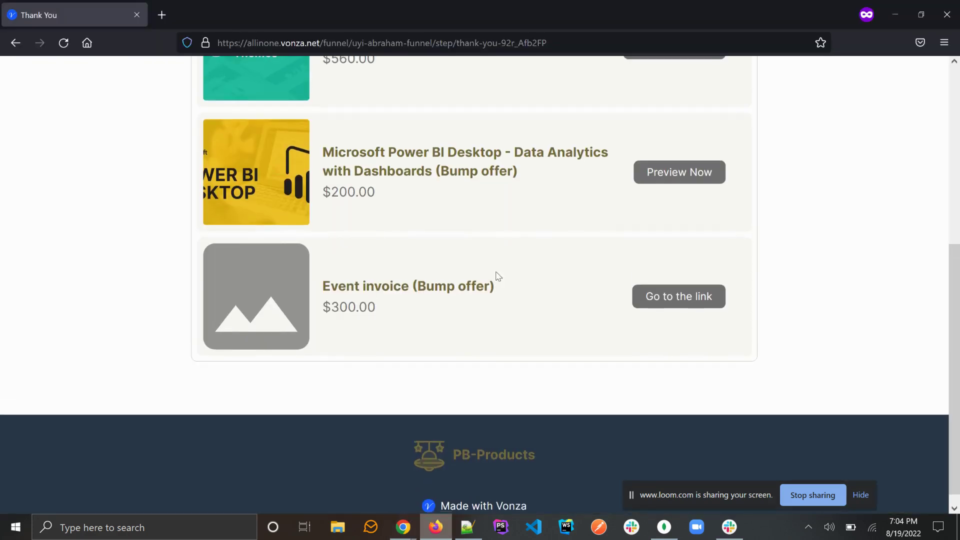
pyautogui.scroll(-1, 498, 276)
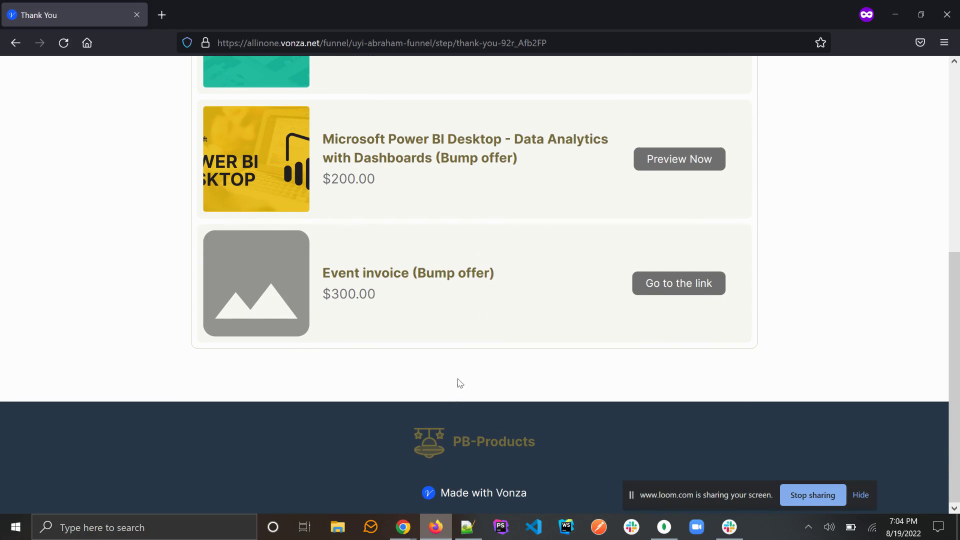
# Step: Back in the admin browser, go to Marketing > Funnels and edit the newest funnel
pyautogui.click(403, 527)
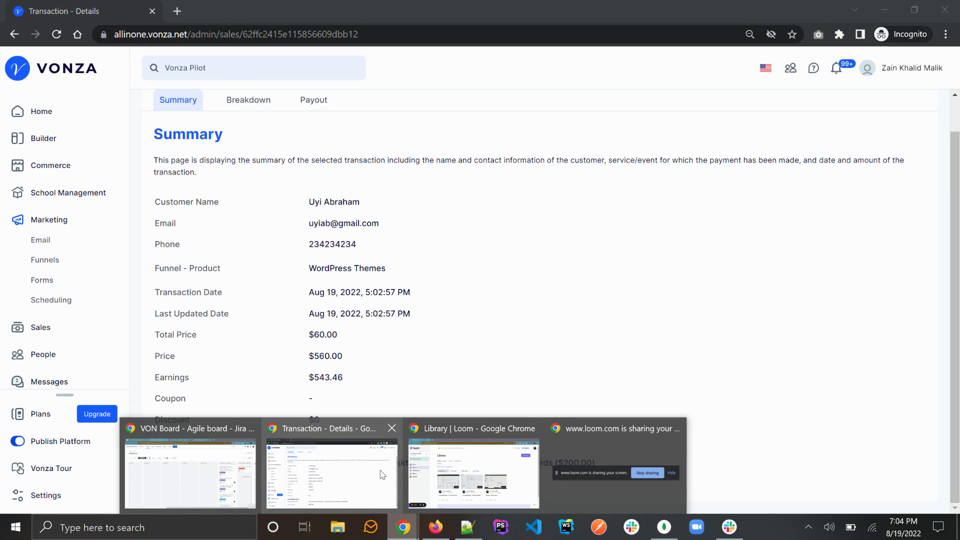
pyautogui.click(382, 474)
pyautogui.click(45, 263)
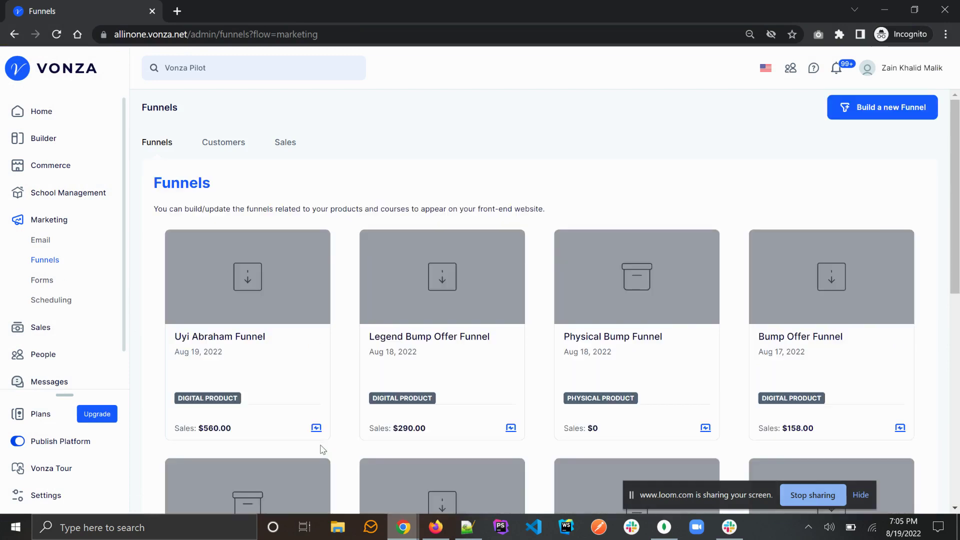
pyautogui.moveTo(435, 531)
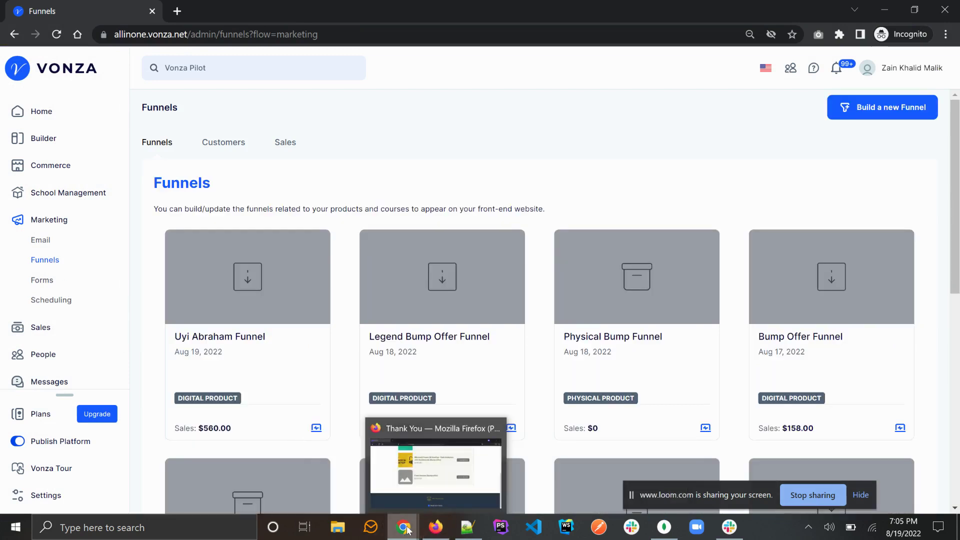
pyautogui.moveTo(403, 527)
pyautogui.click(364, 474)
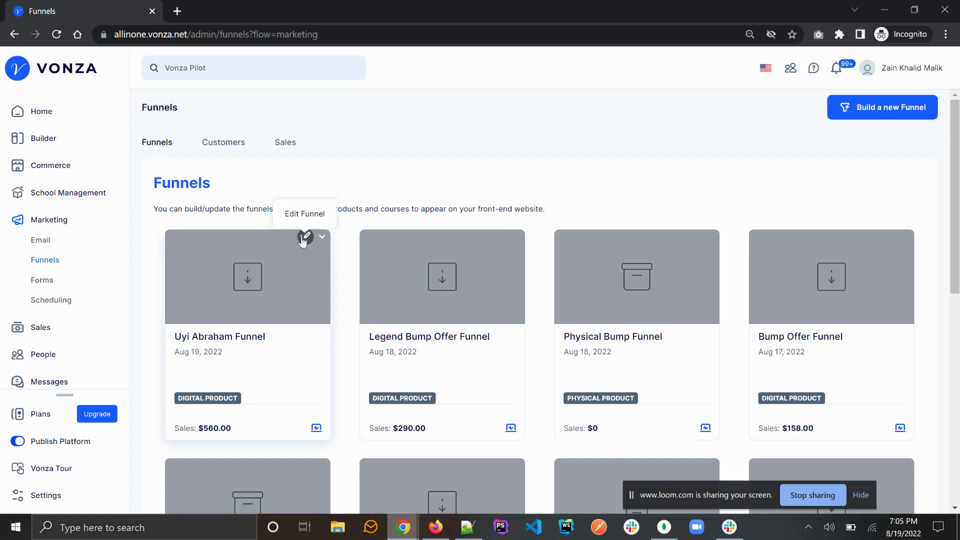
pyautogui.click(304, 237)
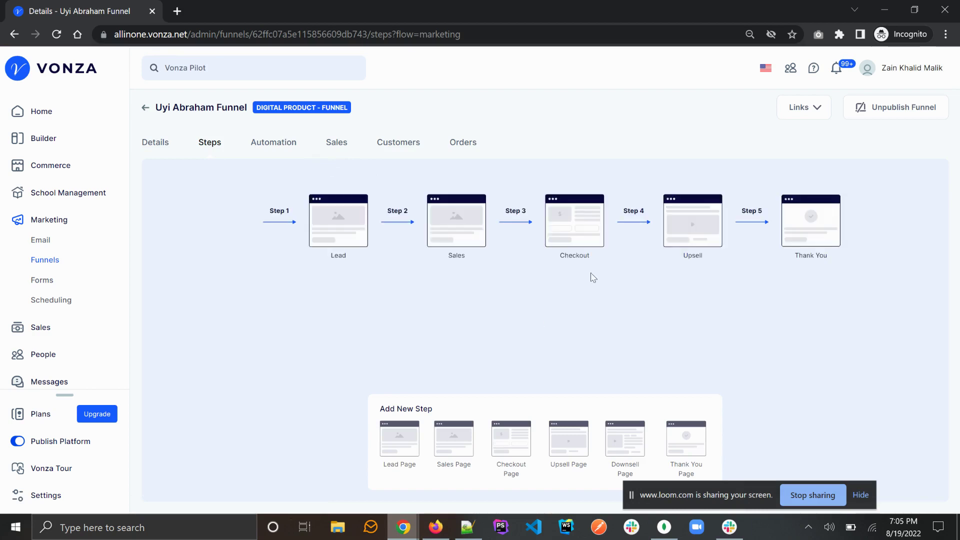
# Step: Open the Checkout step in the website builder and start editing the 'Our bump offers' section
pyautogui.click(577, 231)
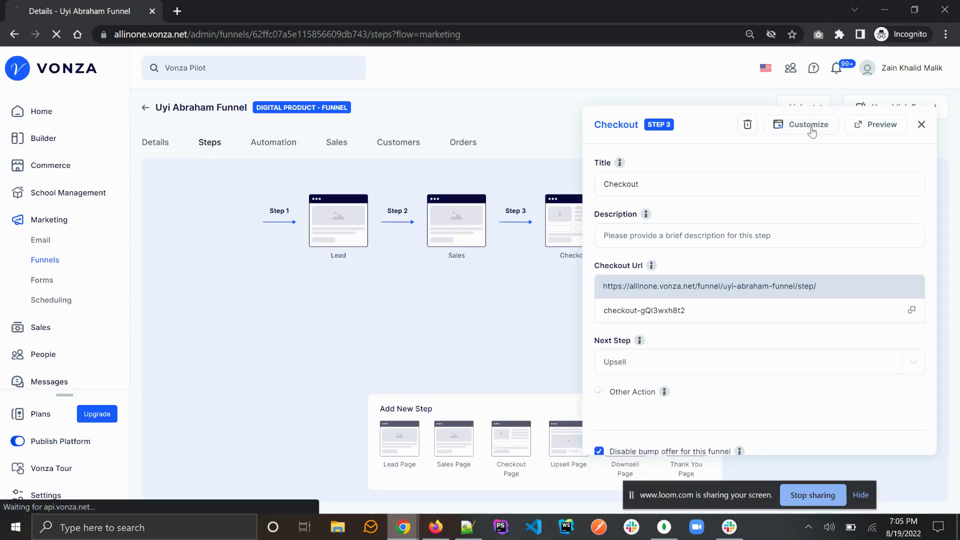
pyautogui.click(812, 132)
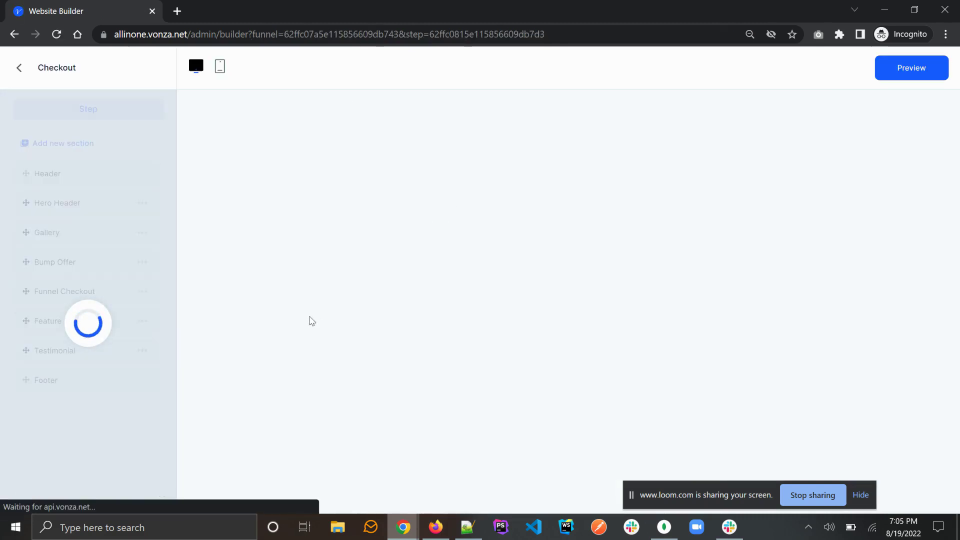
pyautogui.scroll(-5, 310, 320)
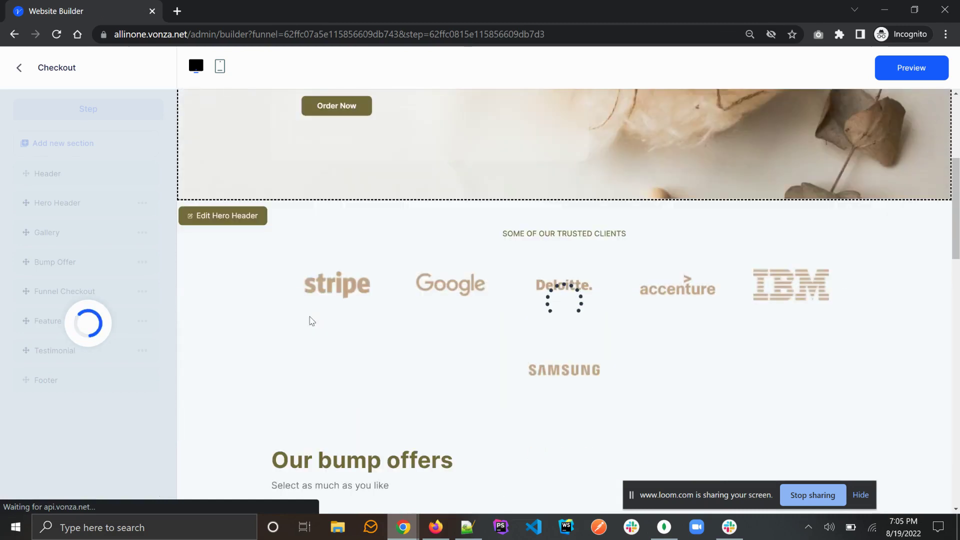
pyautogui.scroll(-10, 311, 320)
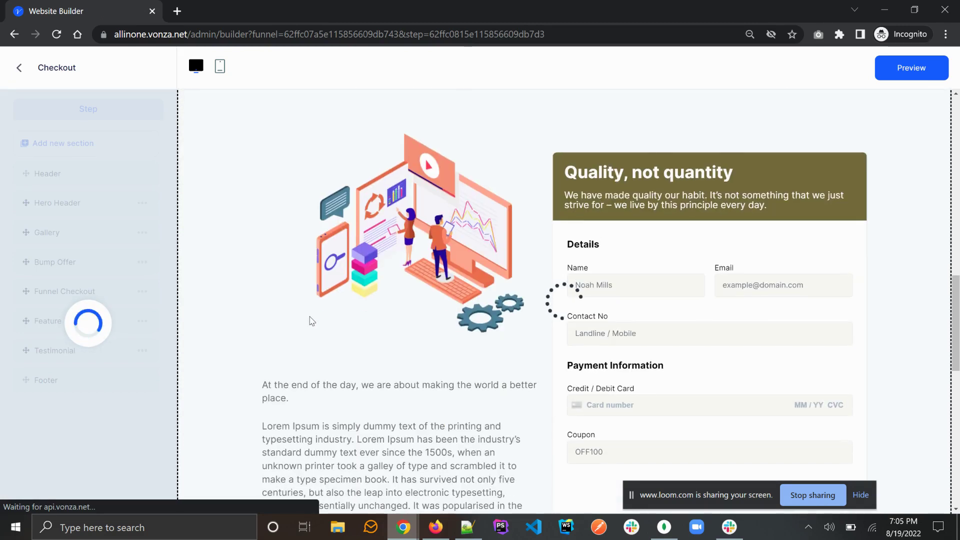
pyautogui.scroll(6, 312, 320)
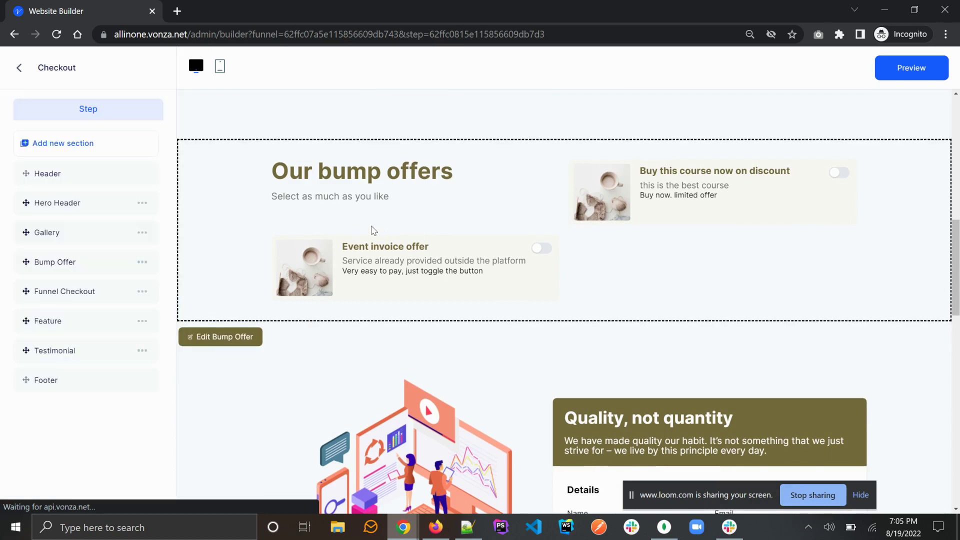
pyautogui.click(233, 340)
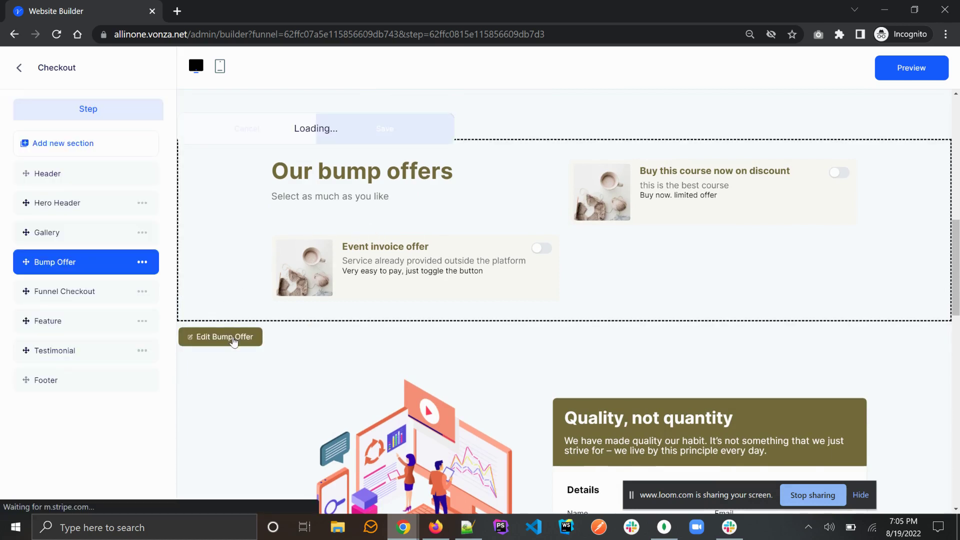
# Step: Replace the first bump offer card's image with wallpaper3 from the Pictures folder
pyautogui.click(295, 136)
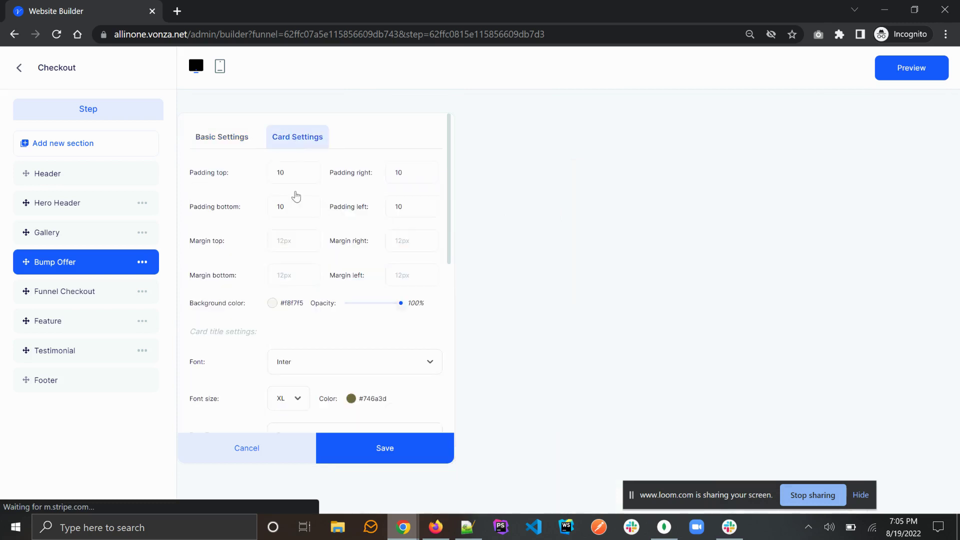
pyautogui.scroll(-8, 302, 280)
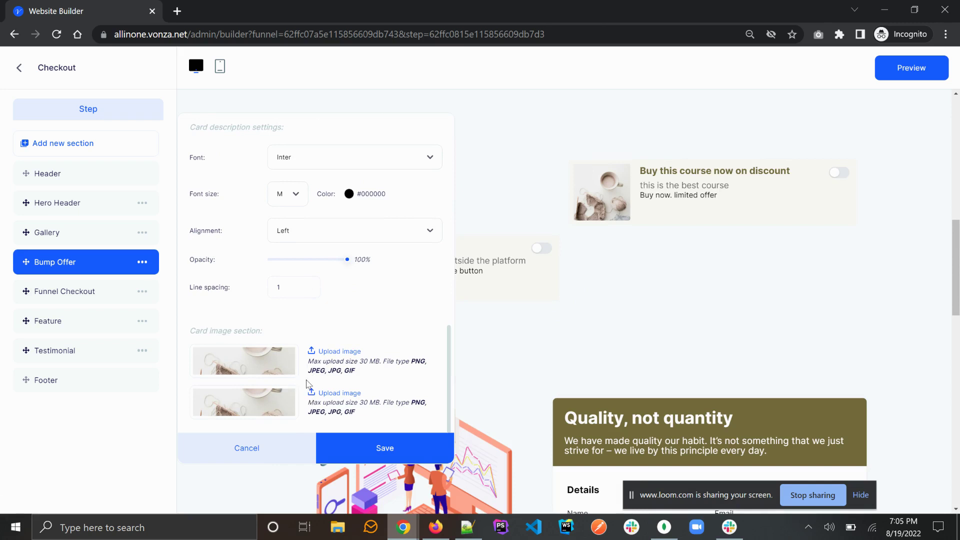
pyautogui.click(332, 350)
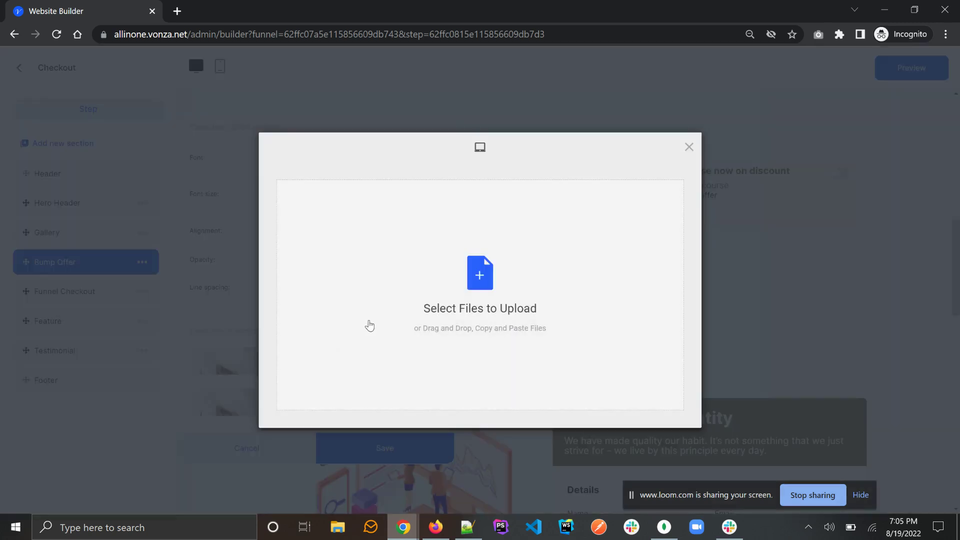
pyautogui.click(478, 279)
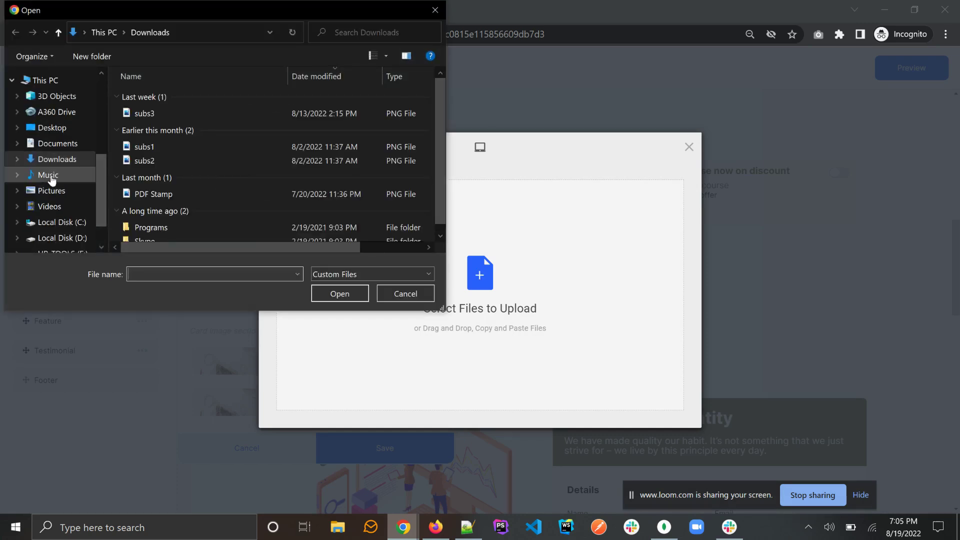
pyautogui.click(51, 190)
pyautogui.scroll(-1, 244, 196)
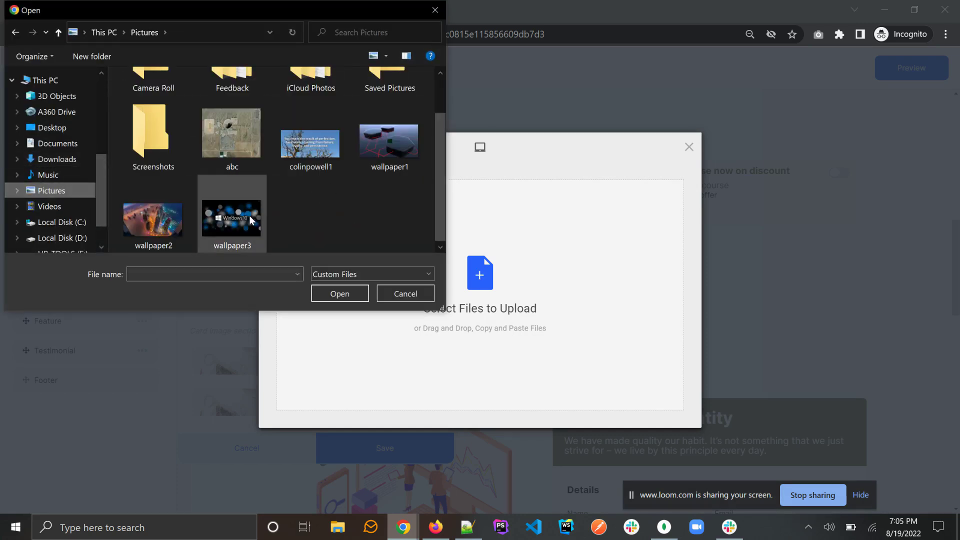
pyautogui.doubleClick(245, 215)
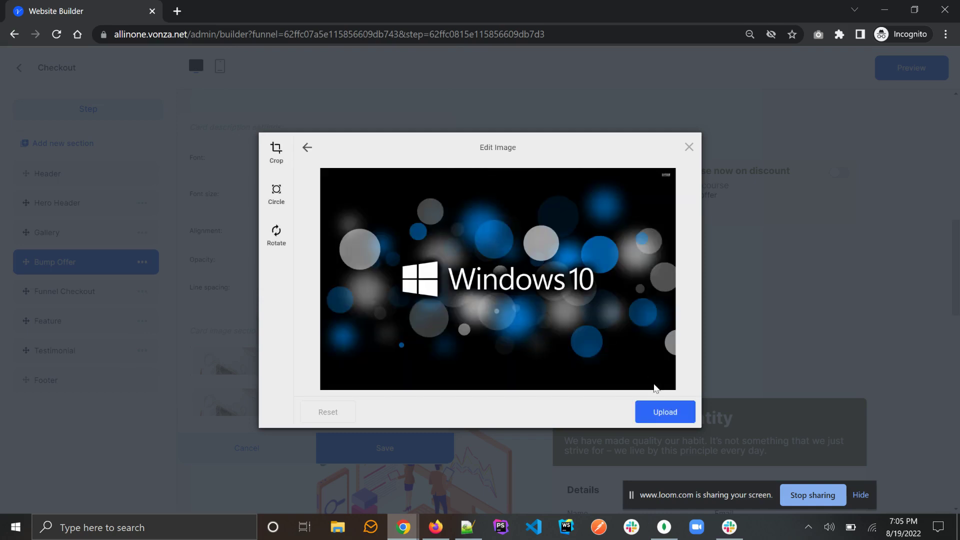
# Step: Upload the Windows 10 image, save the bump offer card, and return to the funnel steps
pyautogui.click(662, 413)
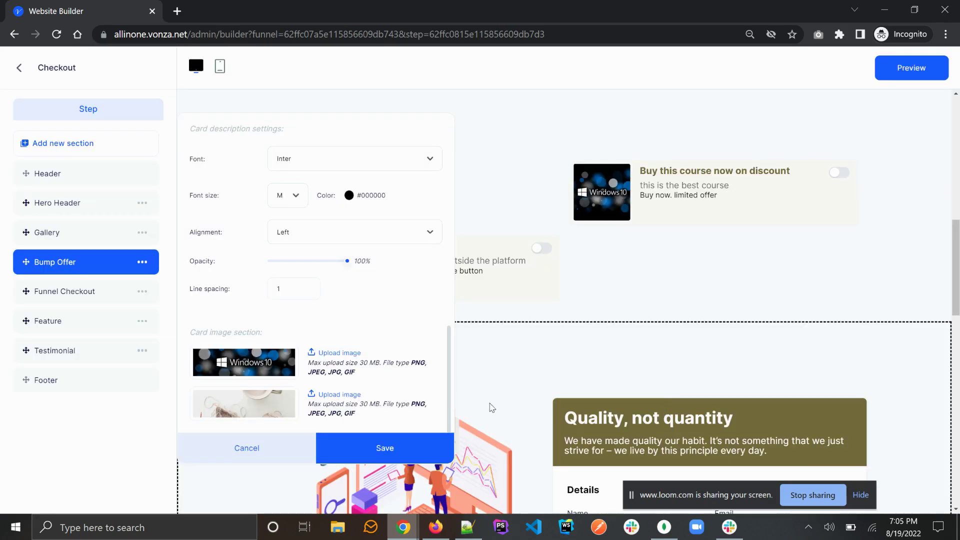
pyautogui.click(387, 452)
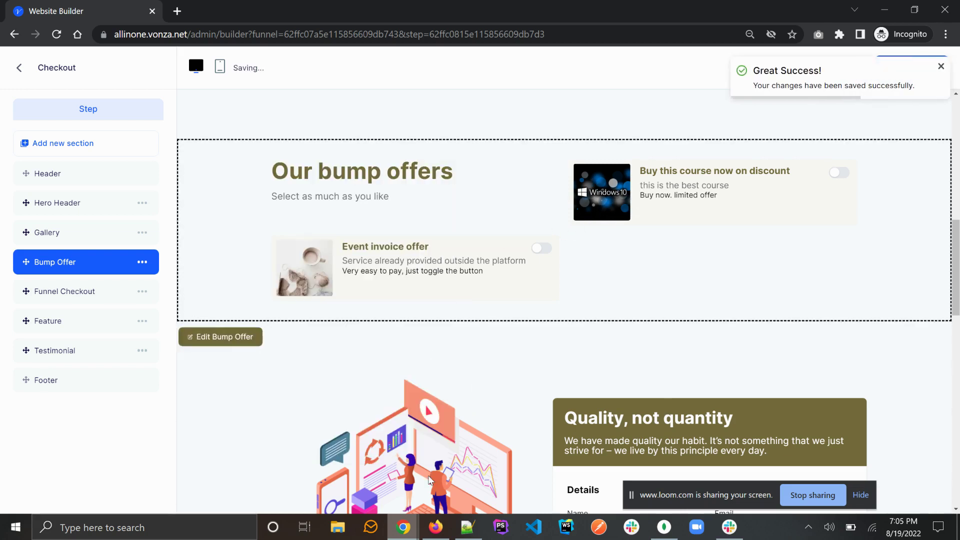
pyautogui.moveTo(419, 529)
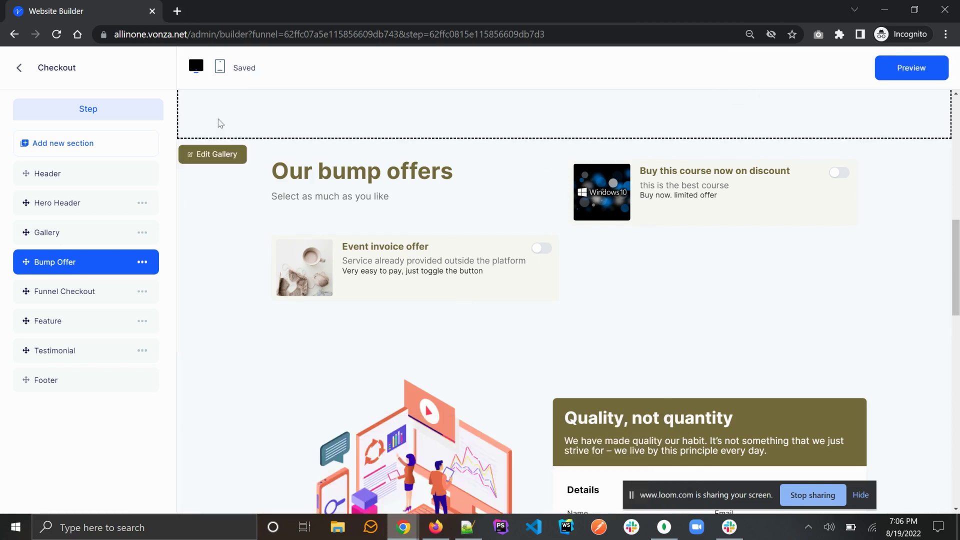
pyautogui.click(19, 67)
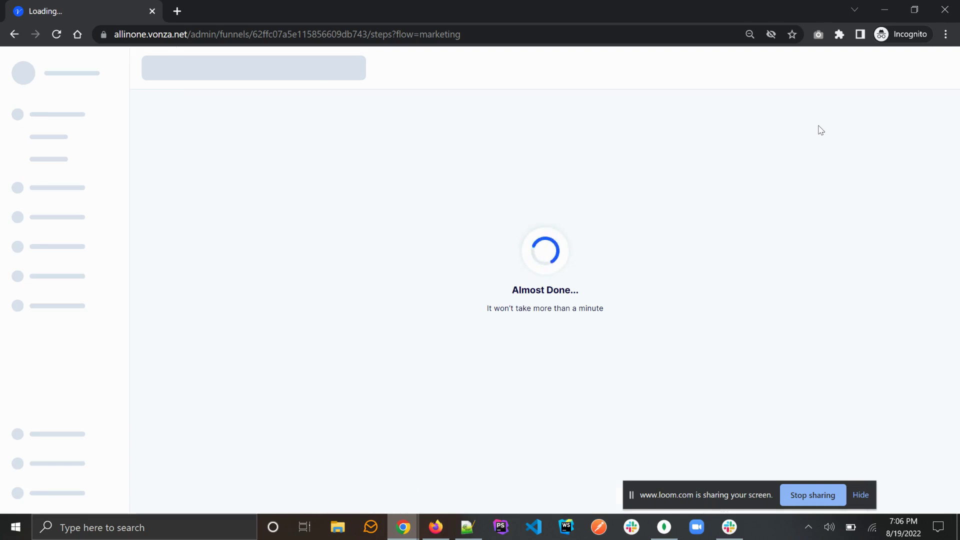
# Step: Run the funnel in test mode, passing the Lead and Sales pages to reach Checkout
pyautogui.click(795, 113)
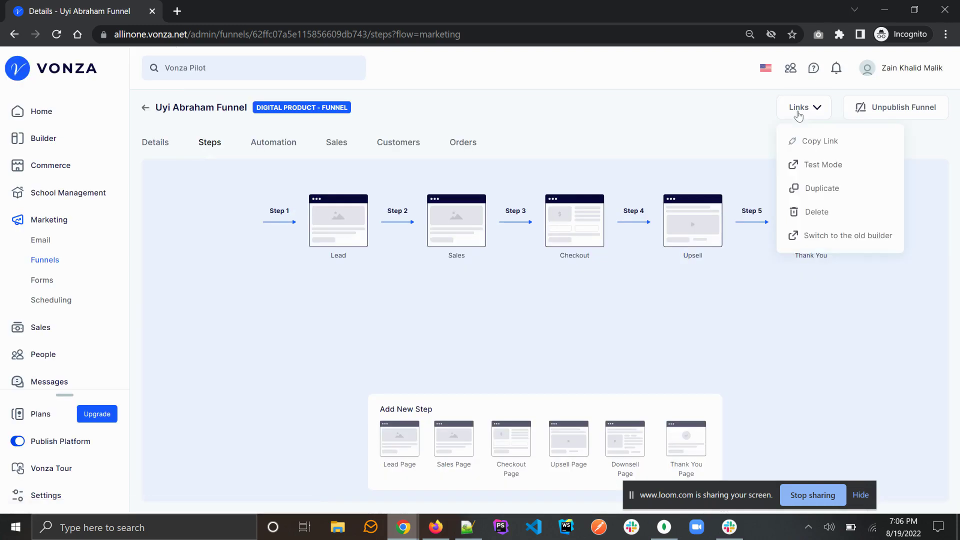
pyautogui.click(818, 165)
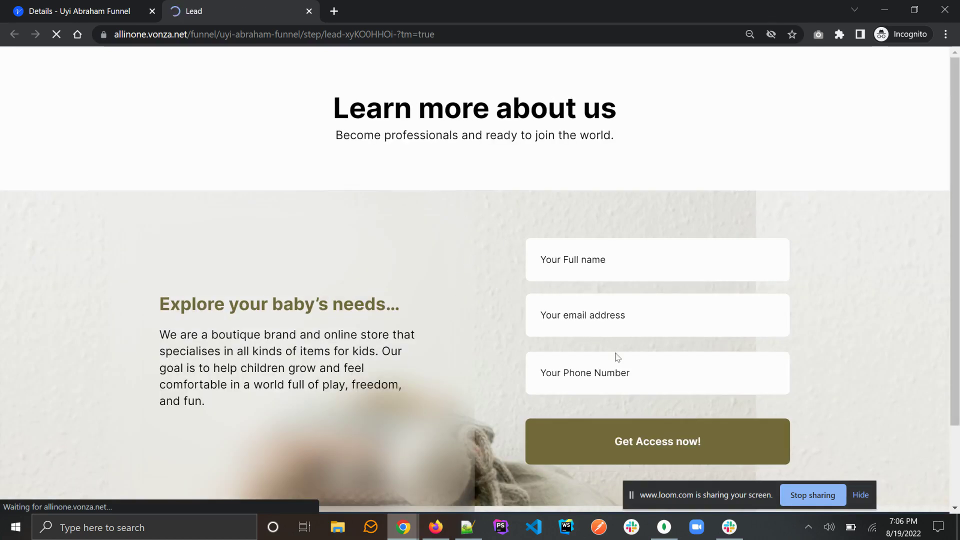
pyautogui.click(656, 446)
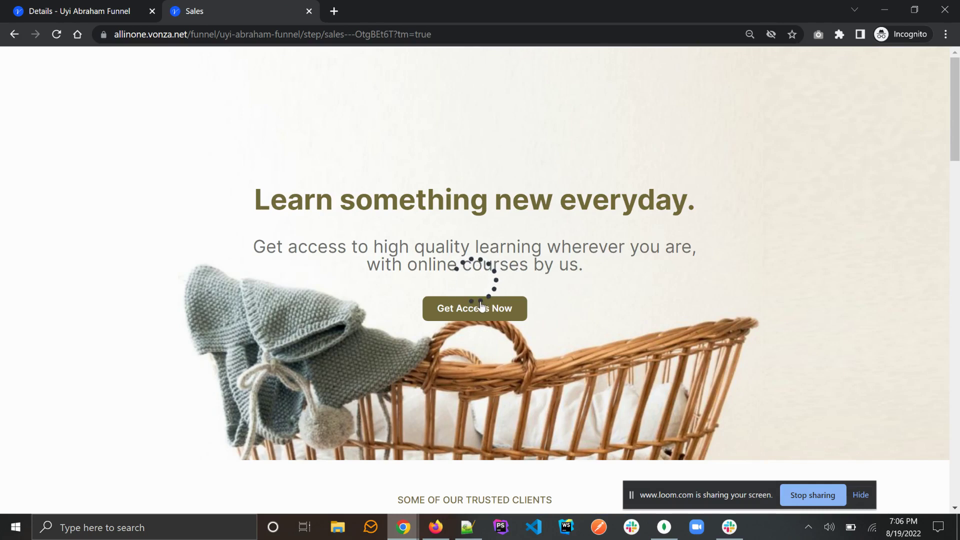
pyautogui.click(475, 311)
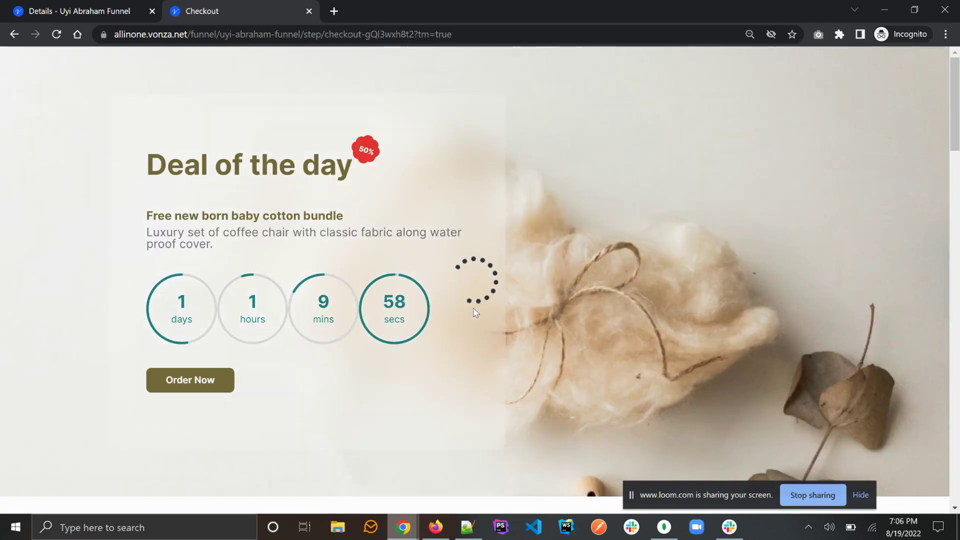
# Step: Review the discount course offer text, then toggle its bump on and off again
pyautogui.scroll(-10, 473, 307)
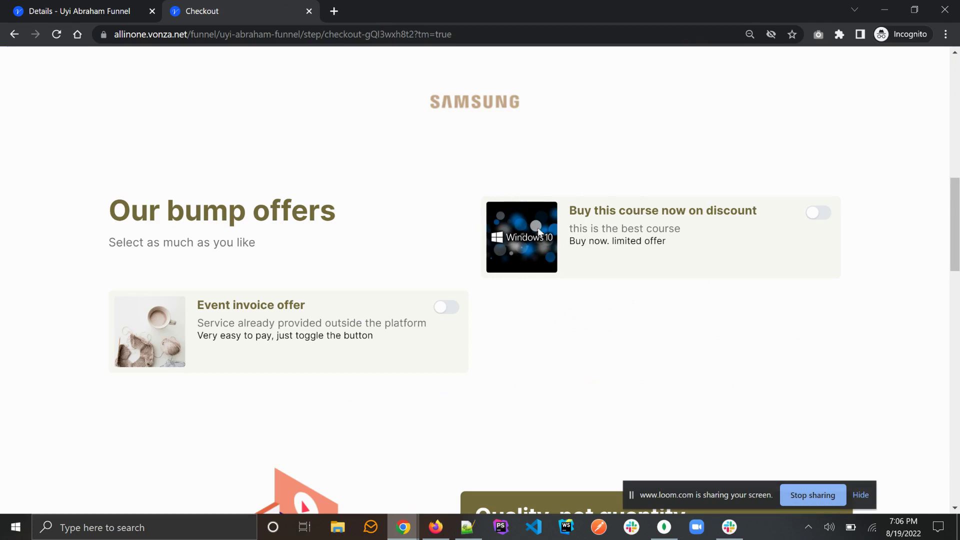
pyautogui.tripleClick(601, 207)
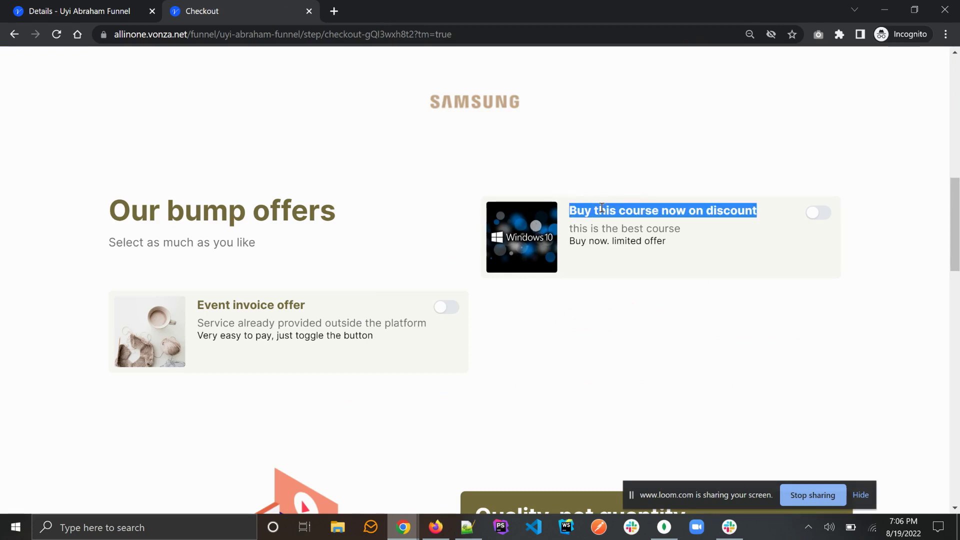
pyautogui.tripleClick(608, 228)
pyautogui.tripleClick(613, 242)
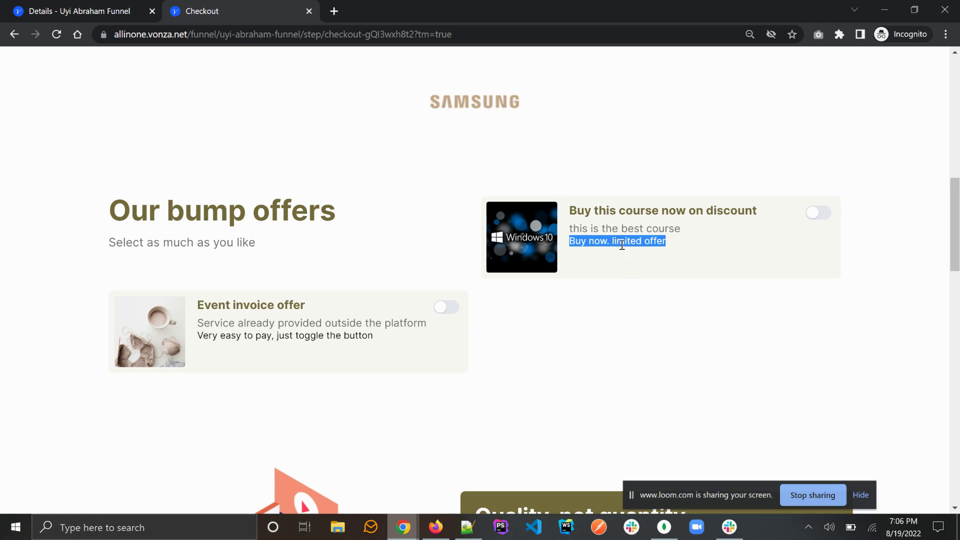
pyautogui.click(819, 214)
pyautogui.scroll(-5, 817, 215)
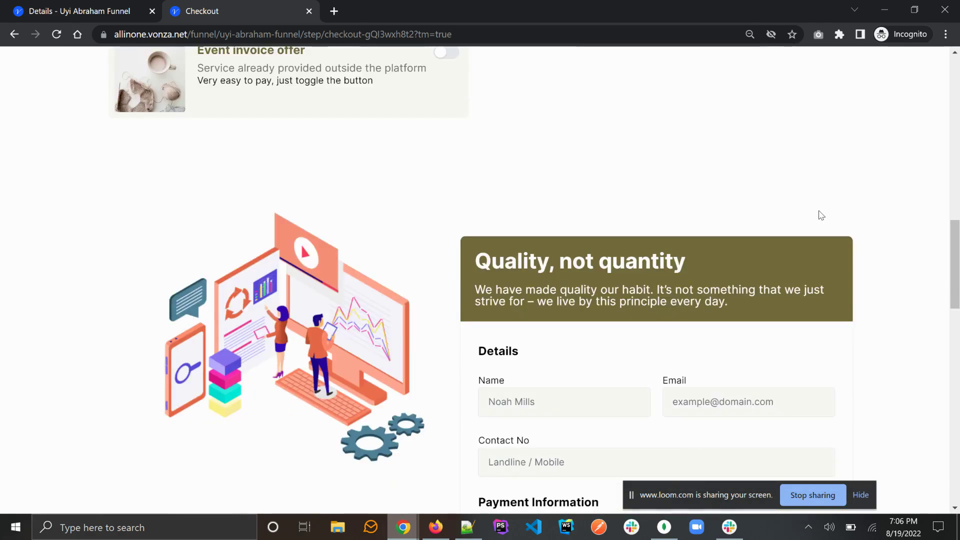
pyautogui.scroll(-7, 820, 215)
pyautogui.scroll(-3, 737, 326)
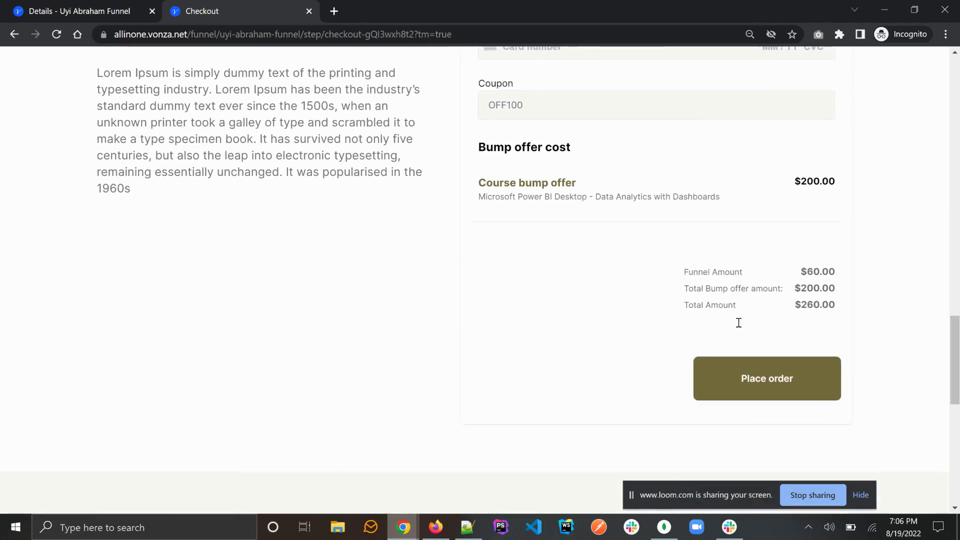
pyautogui.scroll(15, 738, 323)
pyautogui.click(817, 334)
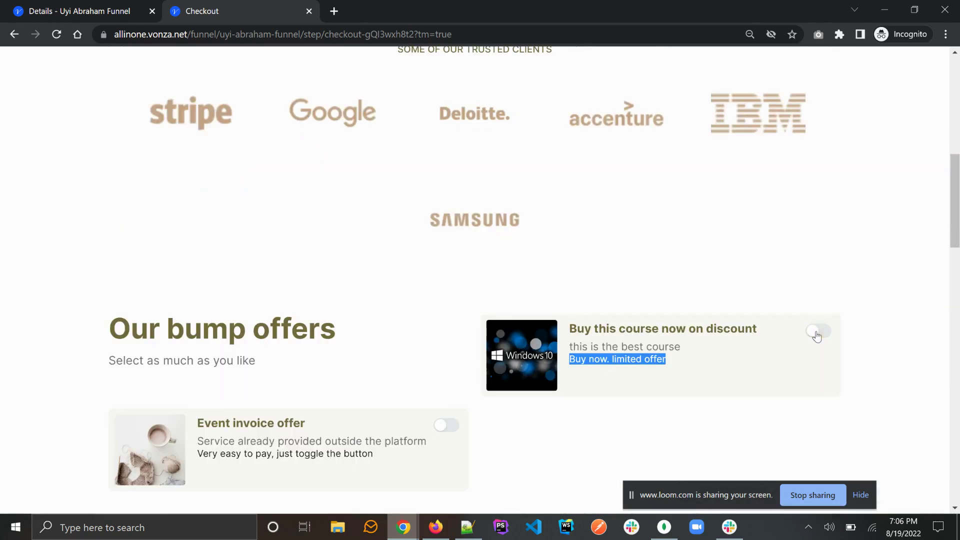
# Step: Turn on the Event invoice bump offer, adding $300.00 to the order
pyautogui.scroll(-2, 688, 395)
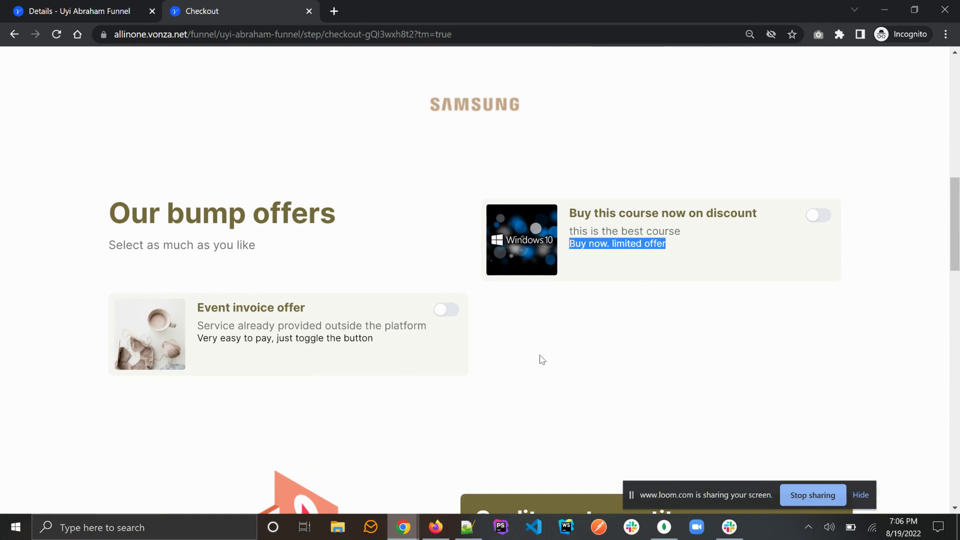
pyautogui.scroll(-2, 568, 305)
pyautogui.scroll(-4, 571, 307)
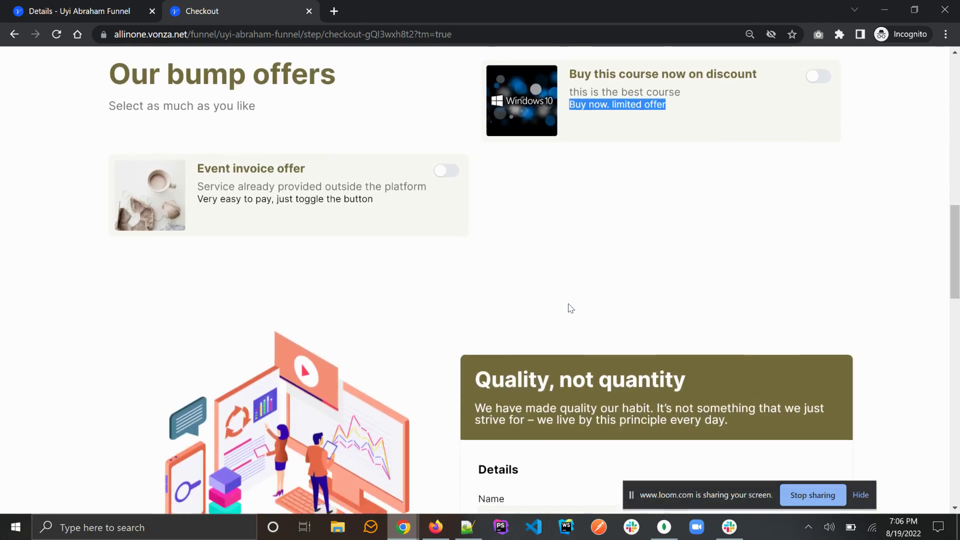
pyautogui.scroll(5, 570, 308)
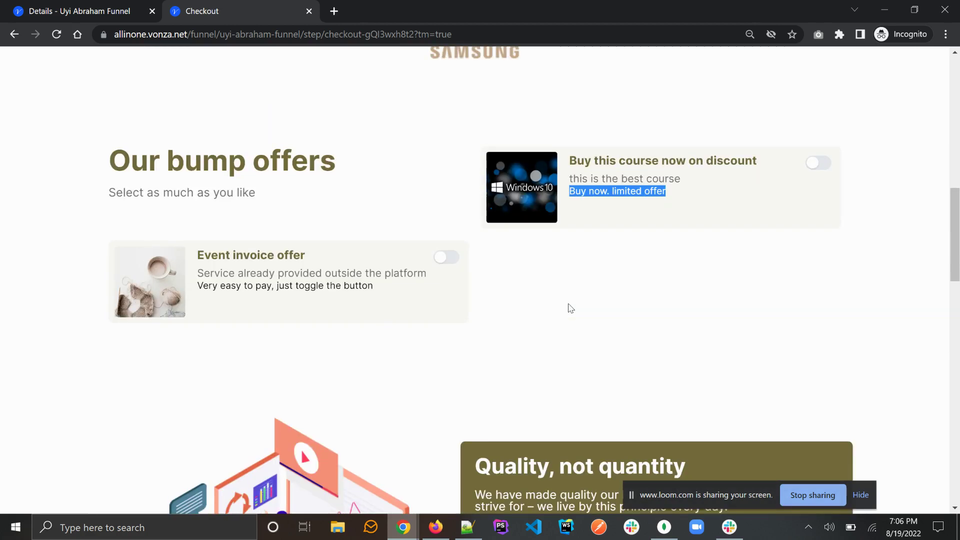
pyautogui.click(568, 306)
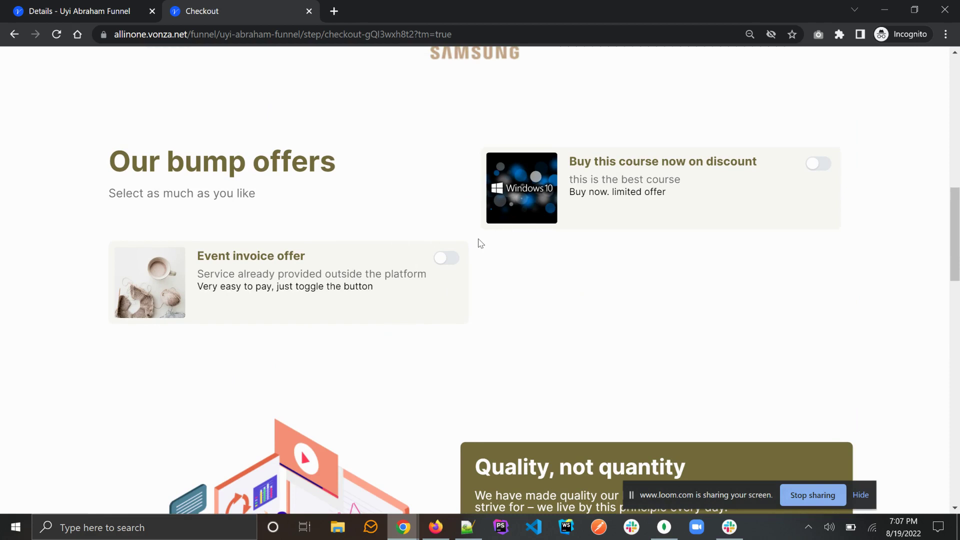
pyautogui.scroll(-2, 481, 244)
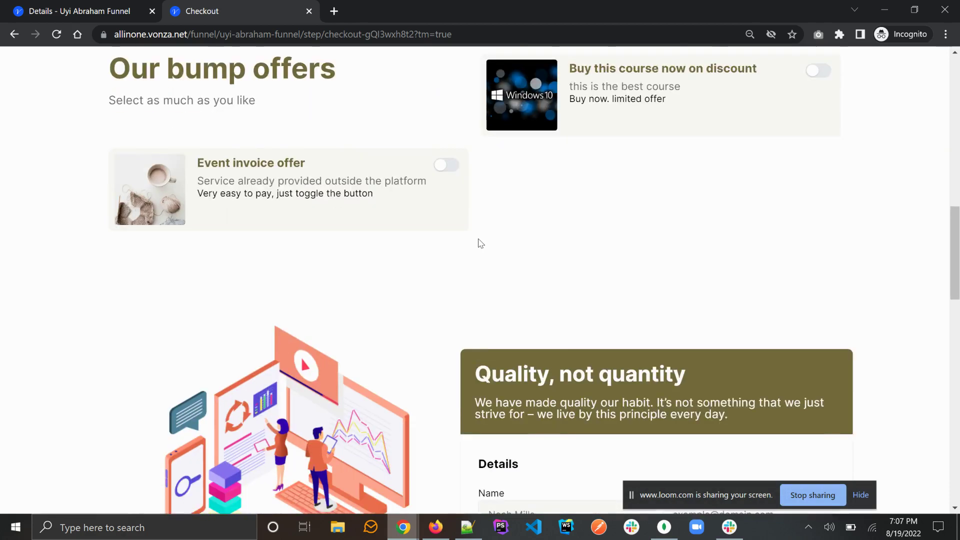
pyautogui.scroll(-9, 481, 243)
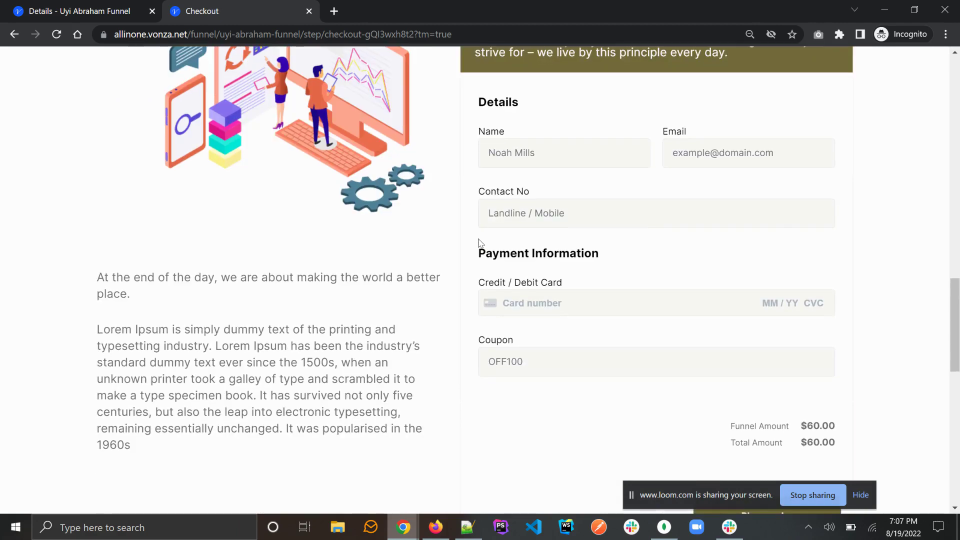
pyautogui.scroll(12, 481, 243)
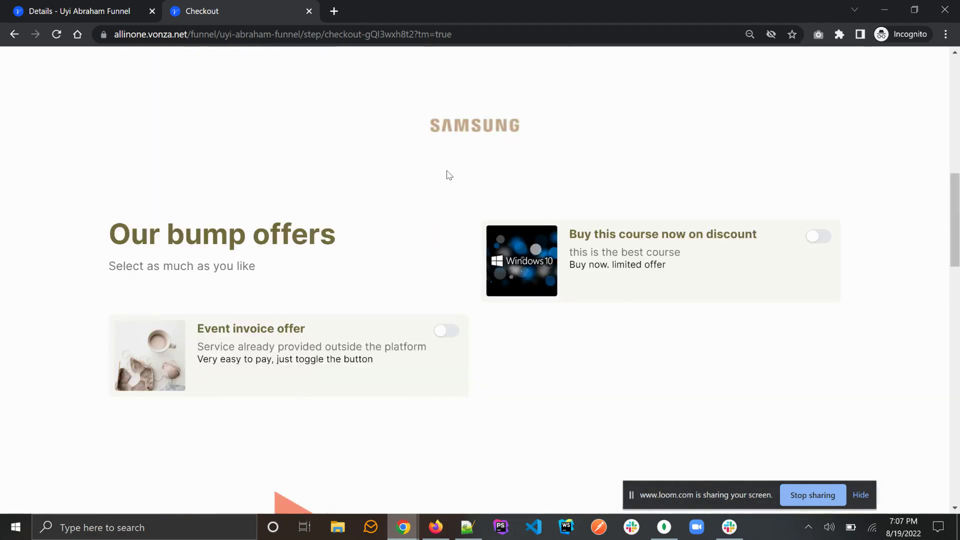
pyautogui.click(450, 335)
# Step: Confirm the Total Amount near Place order now reads $360.00
pyautogui.scroll(-10, 450, 336)
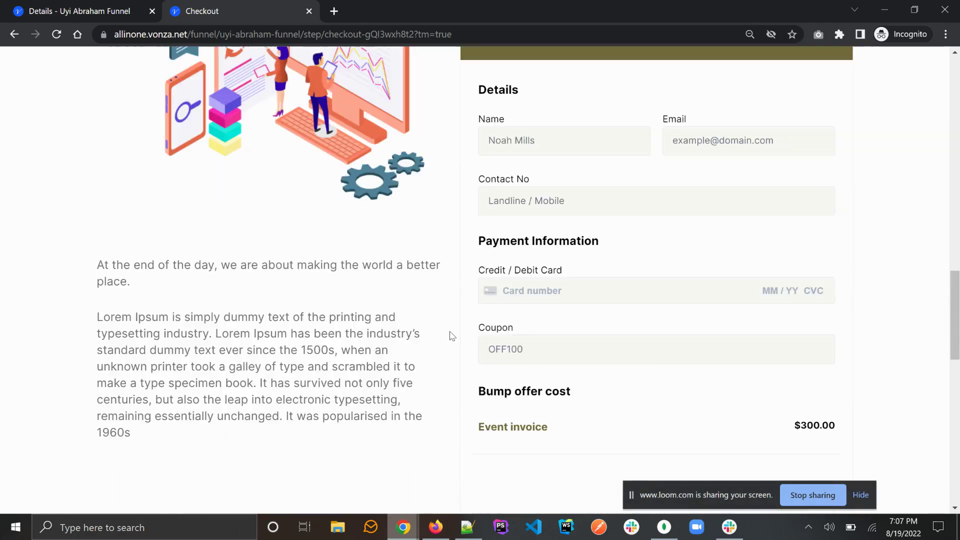
pyautogui.scroll(-5, 527, 210)
pyautogui.tripleClick(520, 195)
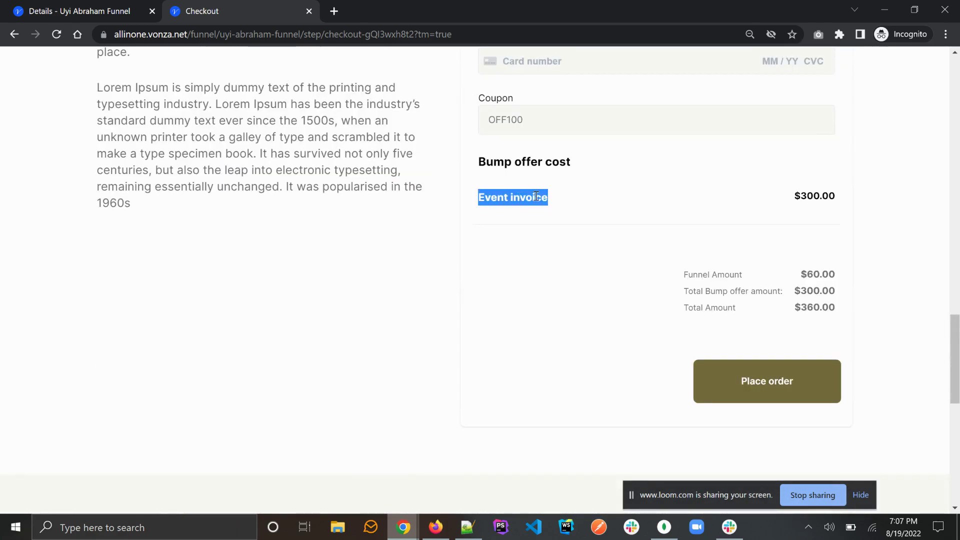
pyautogui.tripleClick(814, 307)
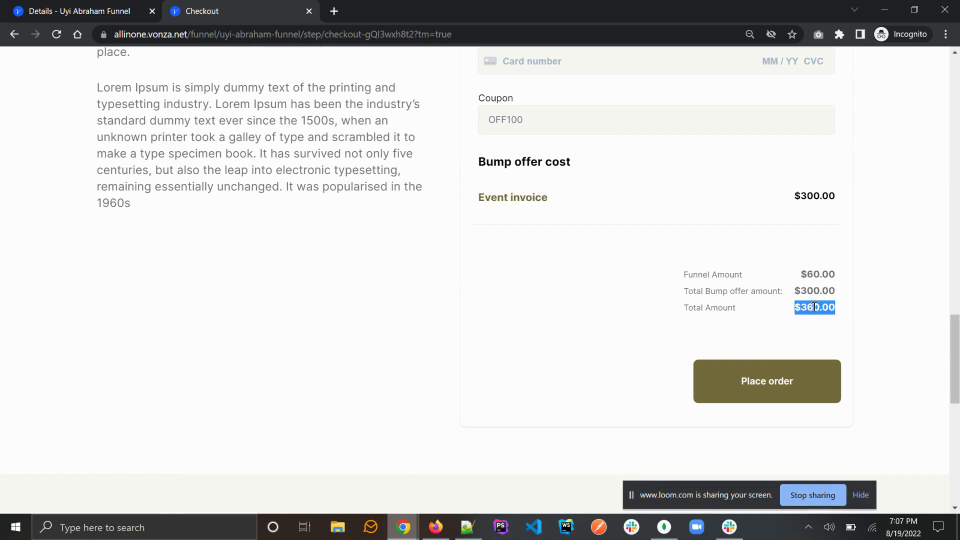
pyautogui.click(641, 293)
pyautogui.scroll(8, 640, 293)
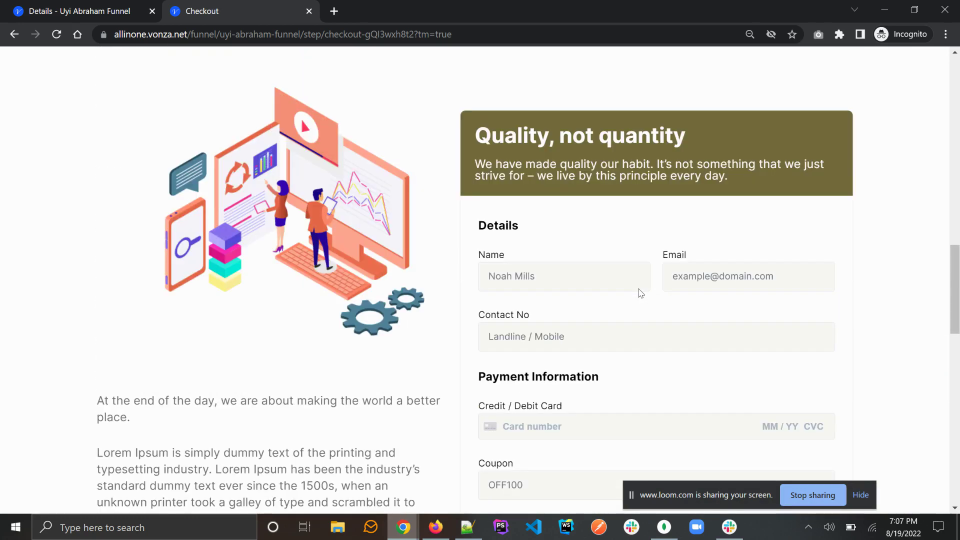
pyautogui.scroll(10, 640, 293)
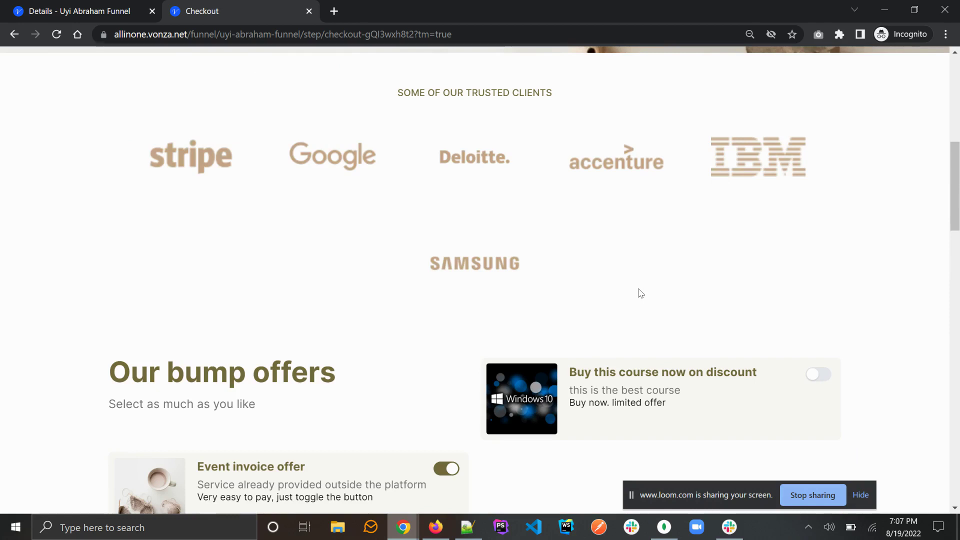
pyautogui.scroll(7, 641, 293)
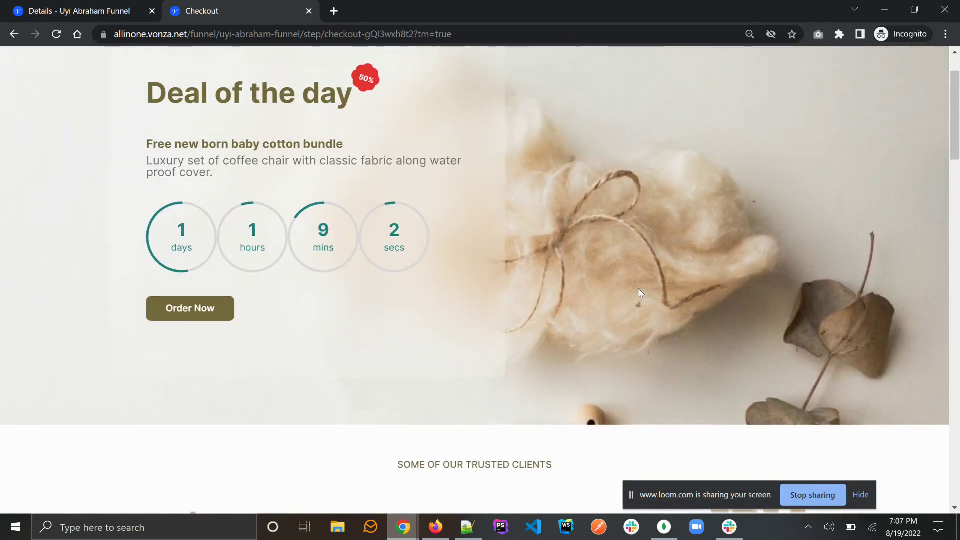